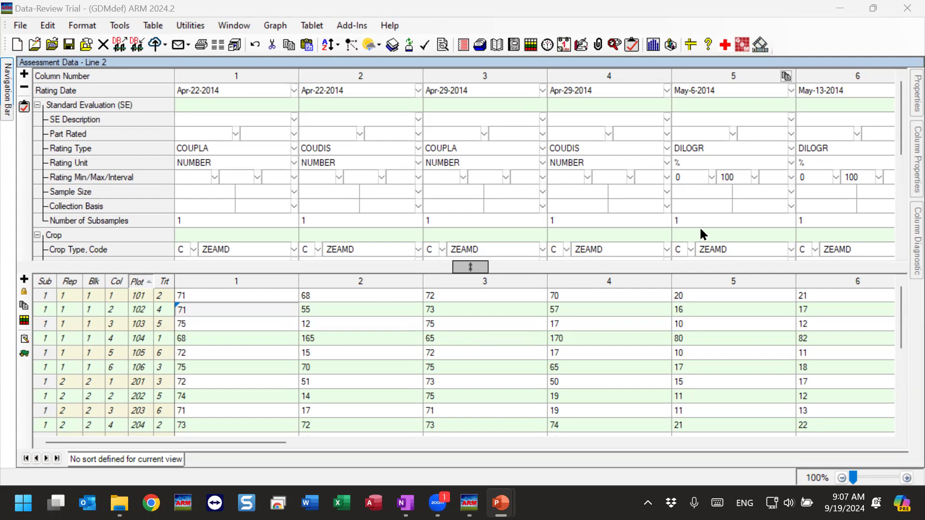
- Review the assessment properties for plots 101 and 102, and collapse the Properties pane to restore the full data view
{"action": "left_click", "coordinate": [242, 294]}
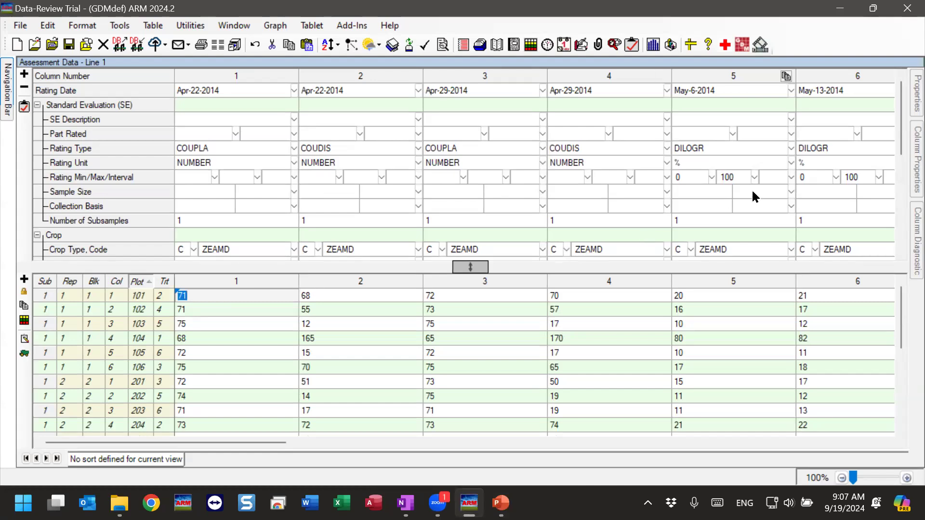
{"action": "left_click", "coordinate": [911, 104]}
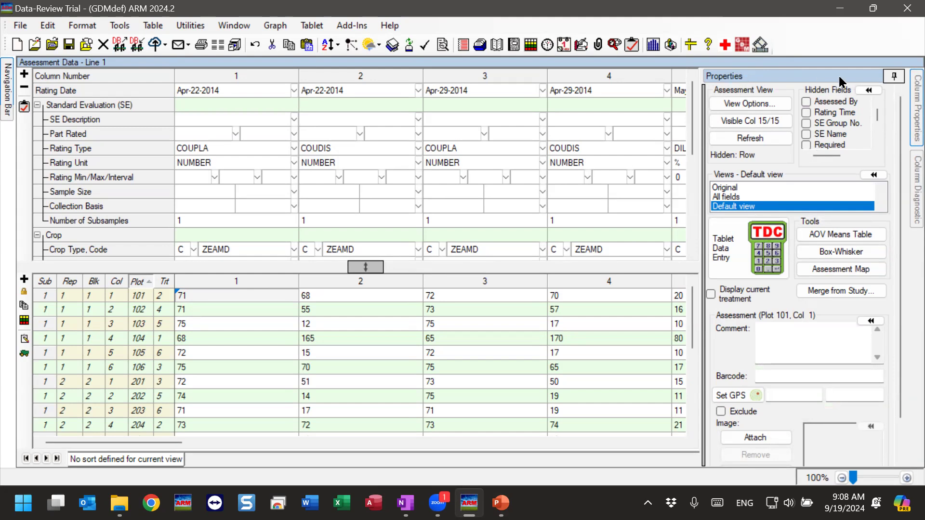
{"action": "left_click", "coordinate": [249, 313]}
{"action": "left_click", "coordinate": [372, 314]}
{"action": "left_click", "coordinate": [244, 311]}
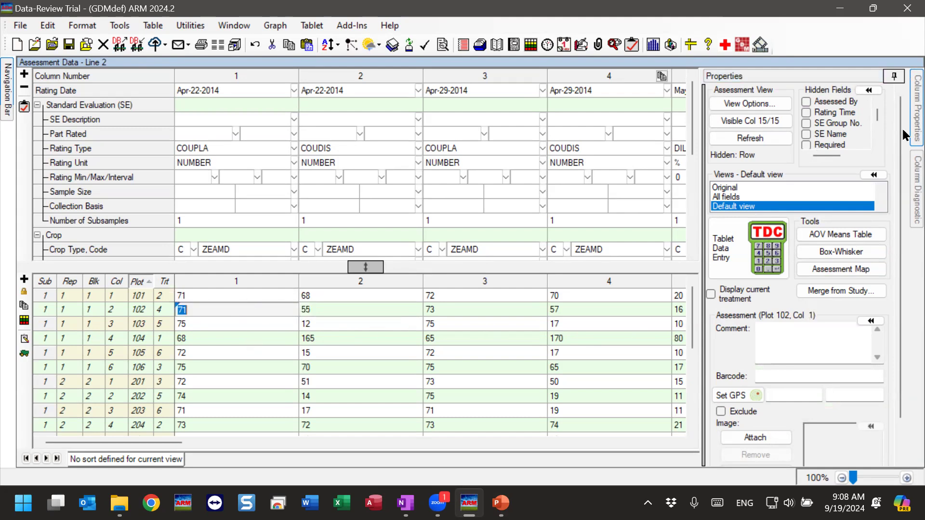
{"action": "left_click", "coordinate": [894, 78]}
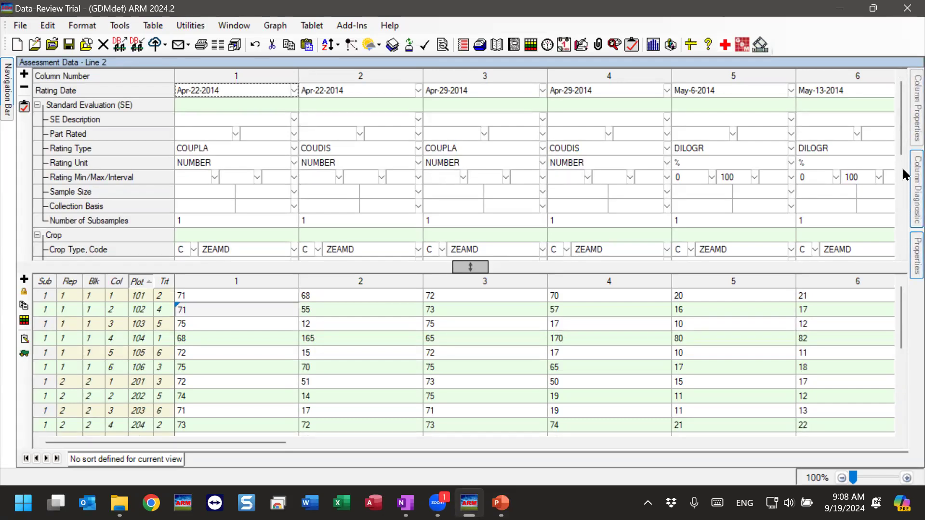
- Show the column diagnostics for assessment column 1 and enlarge the statistics table above the recommendations
{"action": "left_click", "coordinate": [905, 220]}
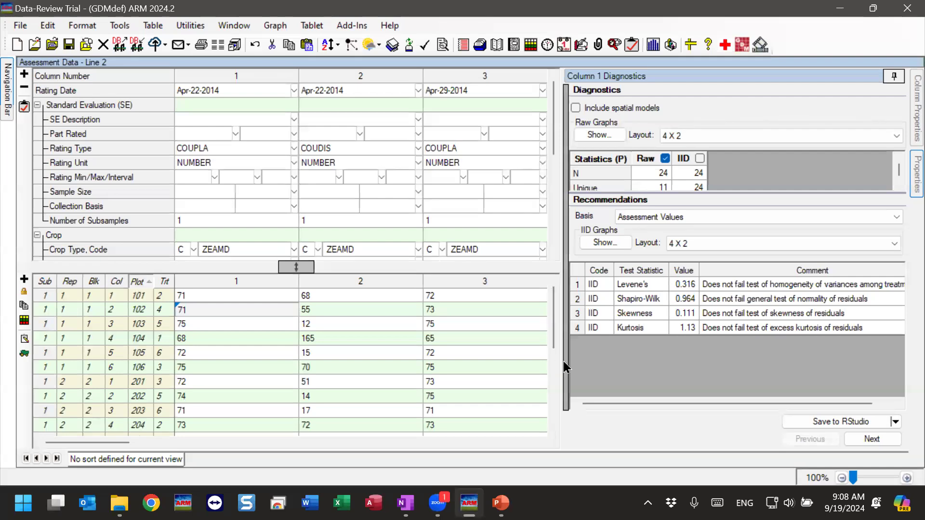
{"action": "mouse_move", "coordinate": [562, 356]}
{"action": "left_mouse_down"}
{"action": "mouse_move", "coordinate": [550, 362]}
{"action": "mouse_move", "coordinate": [559, 363]}
{"action": "left_mouse_up"}
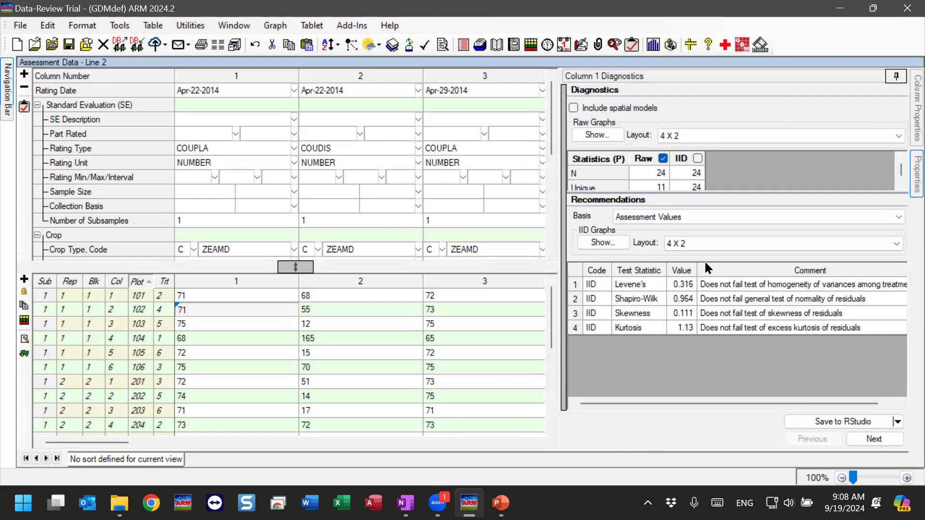
{"action": "left_click_drag", "start_coordinate": [720, 192], "coordinate": [712, 296]}
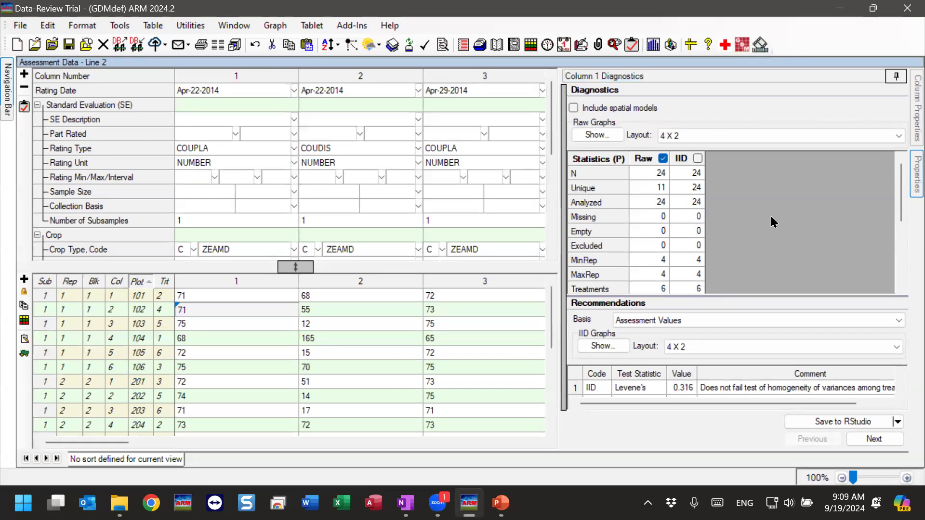
- Compare the diagnostics of assessment columns 1 and 2, and return to column 1's diagnostics
{"action": "left_click", "coordinate": [216, 325]}
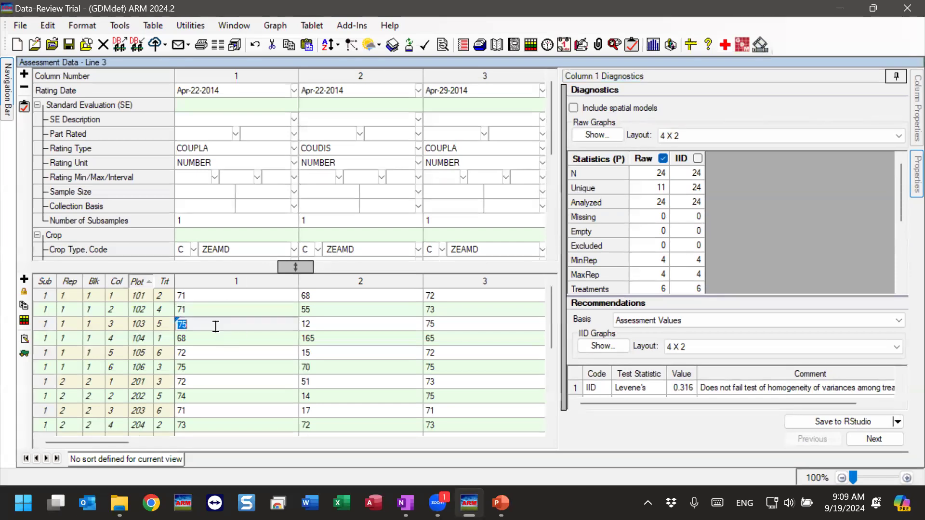
{"action": "left_click", "coordinate": [330, 325]}
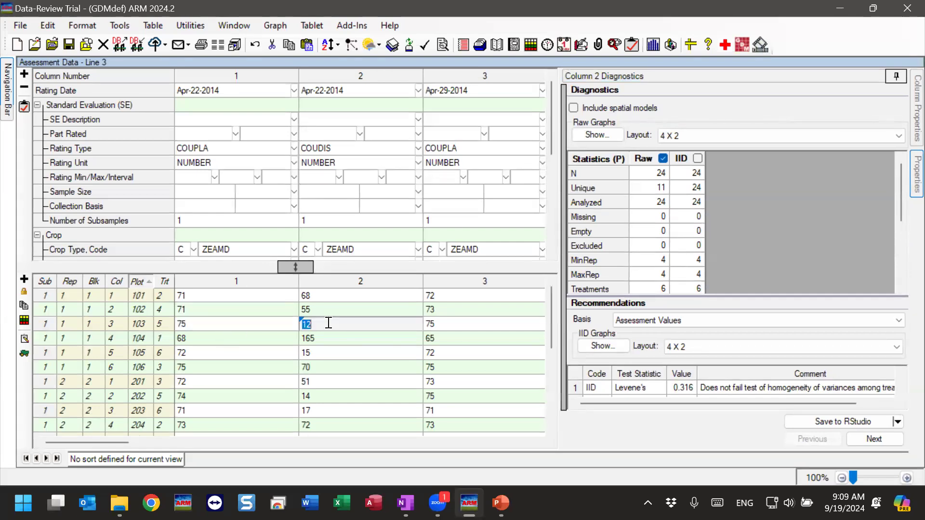
{"action": "left_click", "coordinate": [224, 322]}
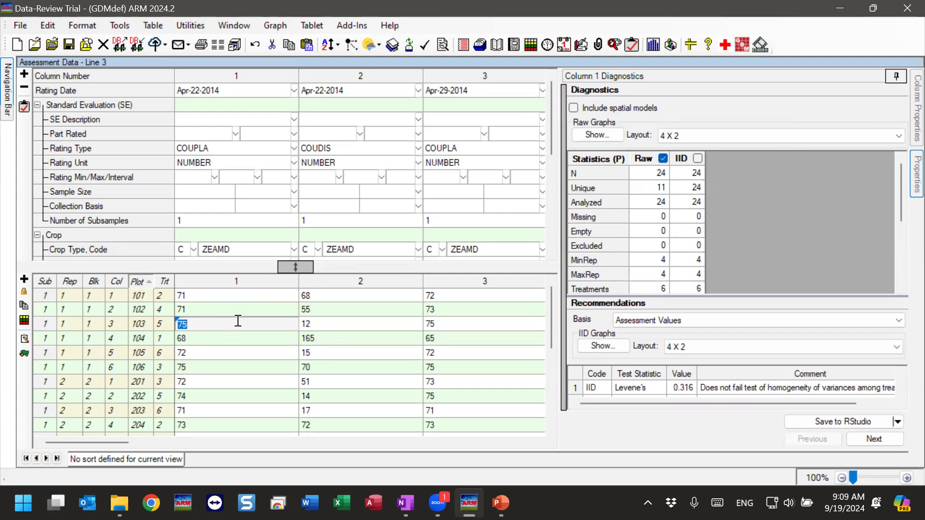
{"action": "left_click", "coordinate": [346, 323]}
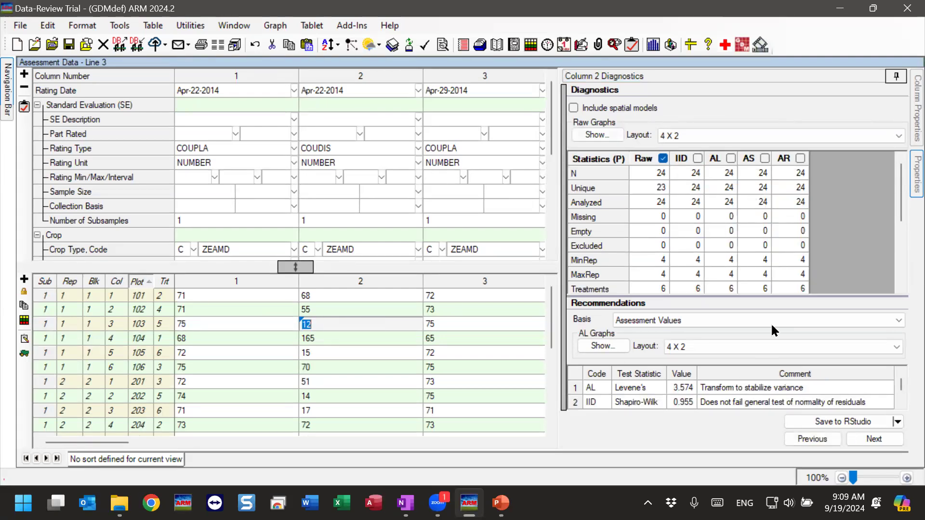
{"action": "left_click", "coordinate": [201, 296]}
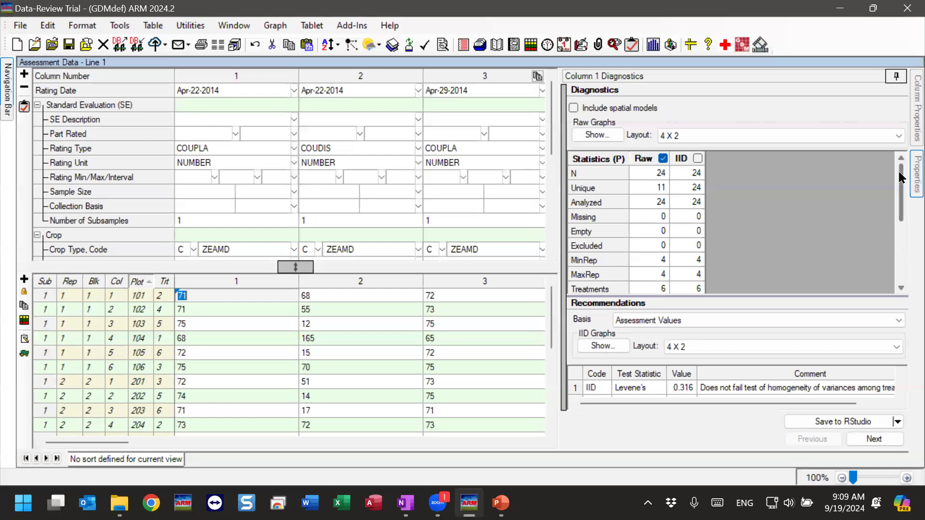
- Examine the raw data counts for column 1, from N, Unique and Analyzed through Missing, Empty and Excluded
{"action": "mouse_move", "coordinate": [900, 178]}
{"action": "left_mouse_down"}
{"action": "mouse_move", "coordinate": [892, 252]}
{"action": "mouse_move", "coordinate": [901, 178]}
{"action": "left_mouse_up"}
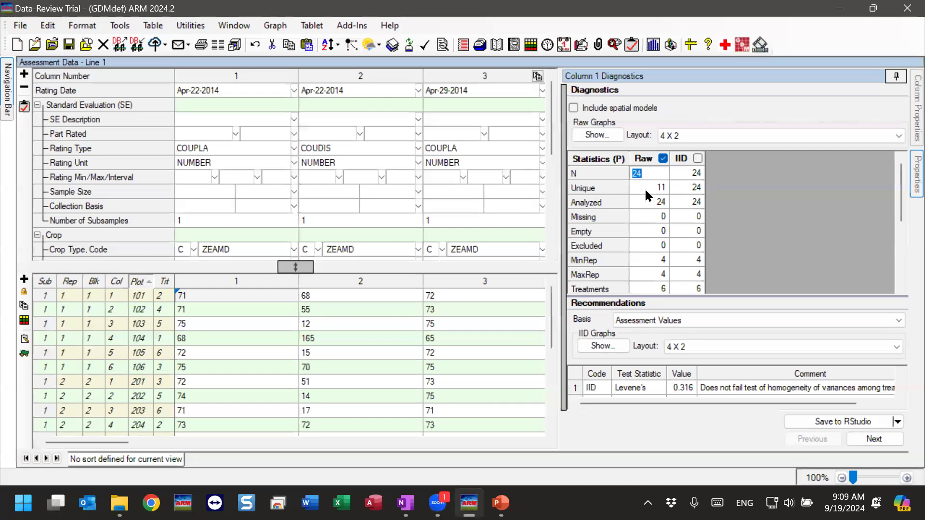
{"action": "left_click", "coordinate": [632, 172]}
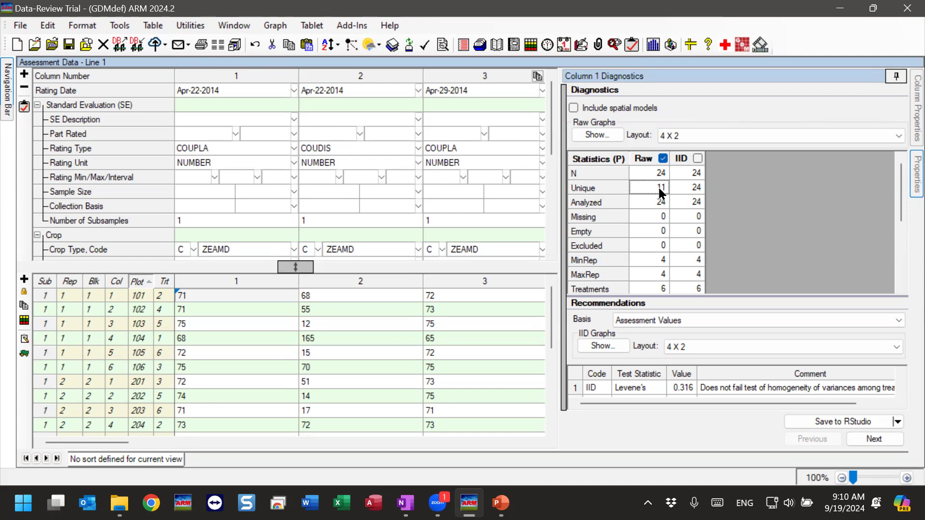
{"action": "scroll", "coordinate": [204, 349], "scroll_direction": "down", "scroll_amount": 5}
{"action": "scroll", "coordinate": [186, 415], "scroll_direction": "up", "scroll_amount": 5}
{"action": "scroll", "coordinate": [187, 388], "scroll_direction": "down", "scroll_amount": 5}
{"action": "scroll", "coordinate": [186, 389], "scroll_direction": "up", "scroll_amount": 5}
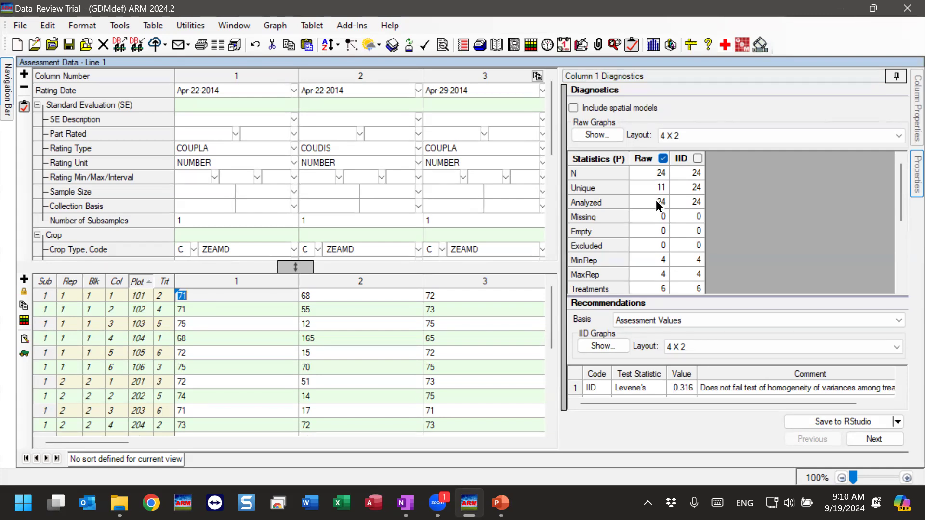
{"action": "left_click", "coordinate": [635, 221]}
{"action": "left_click", "coordinate": [642, 230]}
{"action": "left_click", "coordinate": [640, 247]}
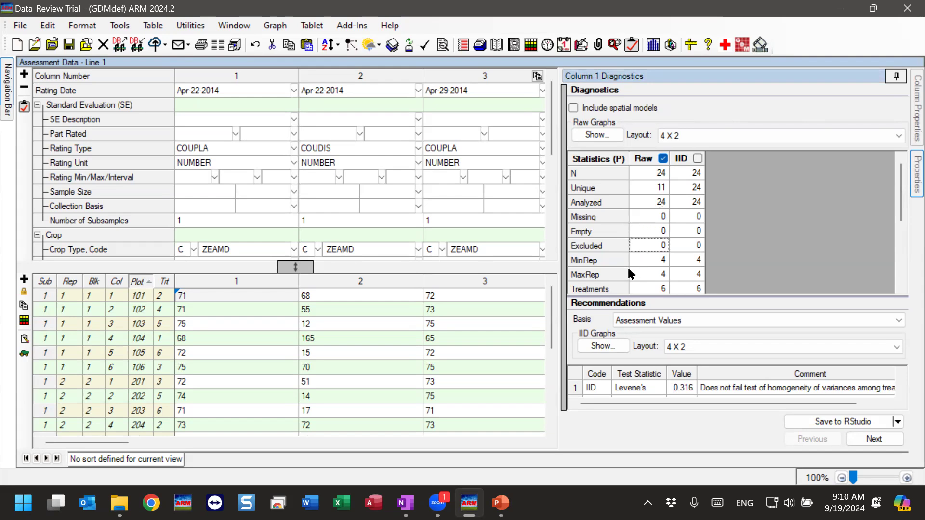
- Check the minimum and maximum replicate counts in column 1's raw statistics
{"action": "left_click", "coordinate": [642, 233]}
{"action": "scroll", "coordinate": [640, 235], "scroll_direction": "down", "scroll_amount": 2}
{"action": "left_click", "coordinate": [637, 178]}
{"action": "left_click", "coordinate": [637, 194]}
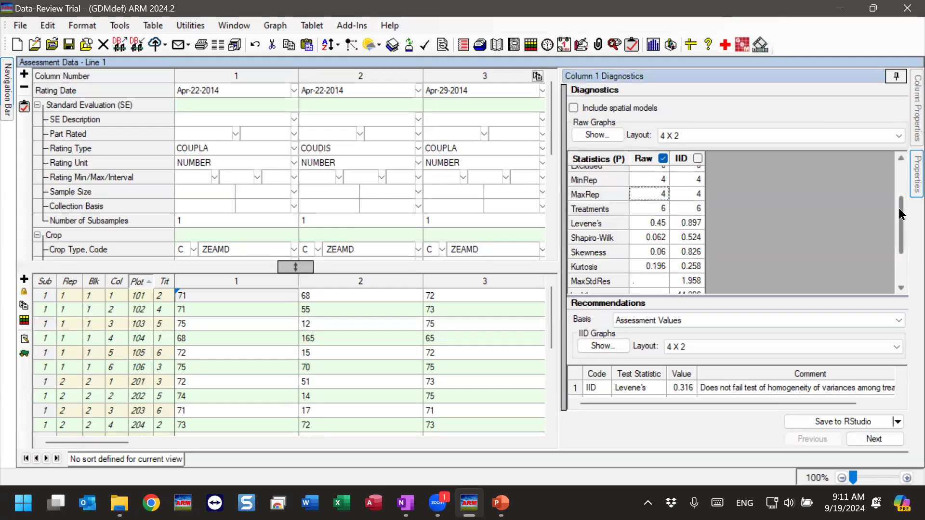
- Examine the Levene's, Shapiro-Wilk, Skewness and Kurtosis tests for column 1's raw data
{"action": "left_click_drag", "start_coordinate": [900, 209], "coordinate": [900, 210]}
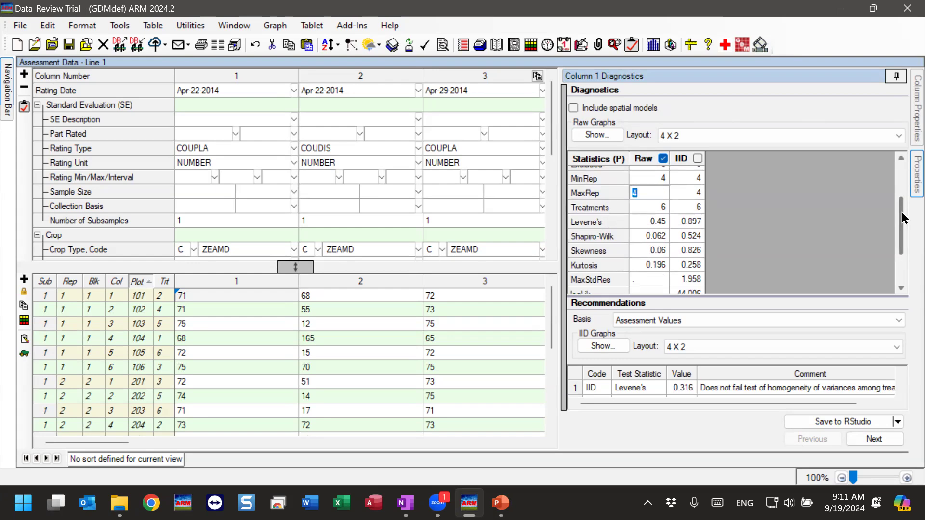
{"action": "left_click_drag", "start_coordinate": [902, 218], "coordinate": [904, 237]}
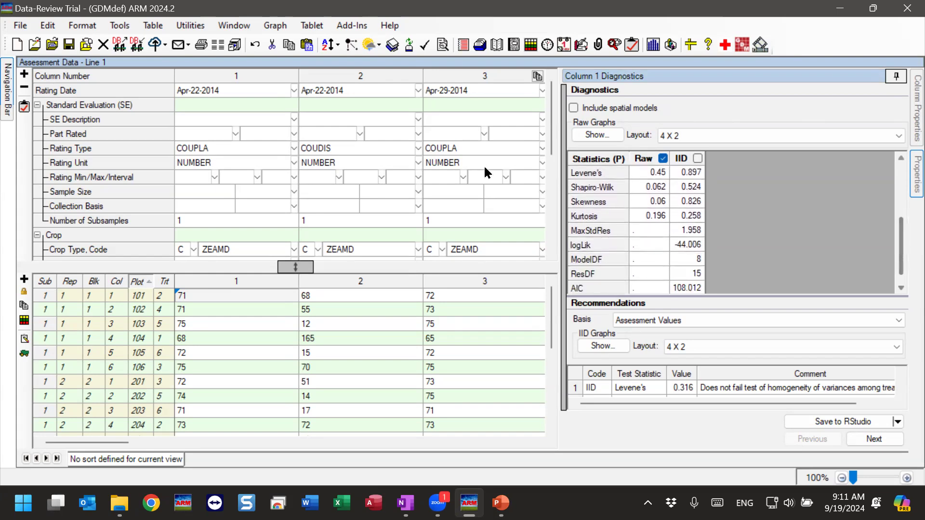
{"action": "left_click", "coordinate": [582, 172]}
{"action": "left_click", "coordinate": [588, 189]}
{"action": "left_click", "coordinate": [585, 204]}
{"action": "left_click", "coordinate": [592, 218]}
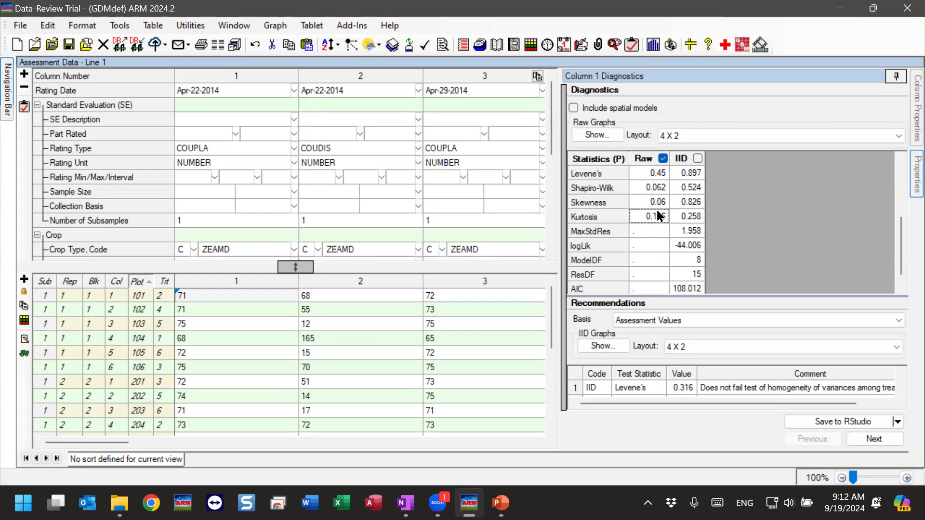
{"action": "left_click", "coordinate": [655, 177]}
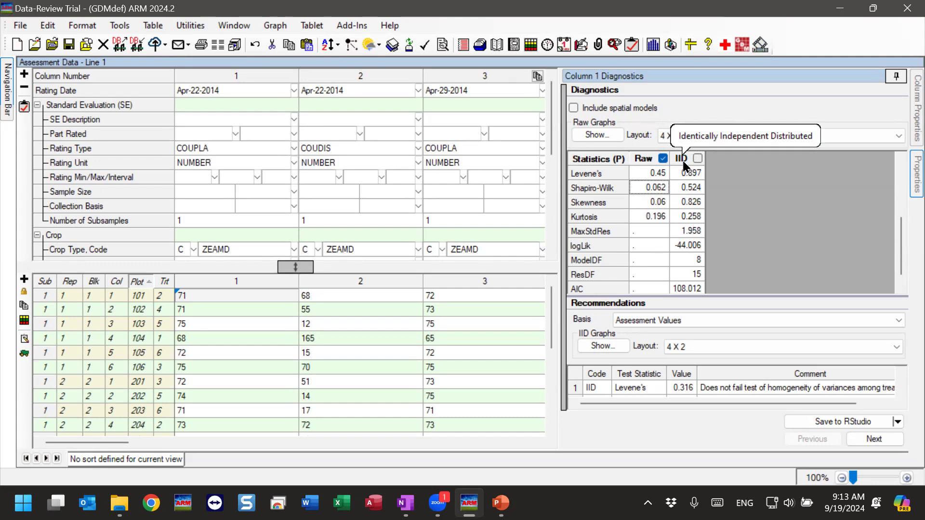
- Compare column 1's IID p-values with the raw ones for the Levene's, Shapiro-Wilk, Skewness and Kurtosis tests
{"action": "left_click_drag", "start_coordinate": [691, 174], "coordinate": [689, 220]}
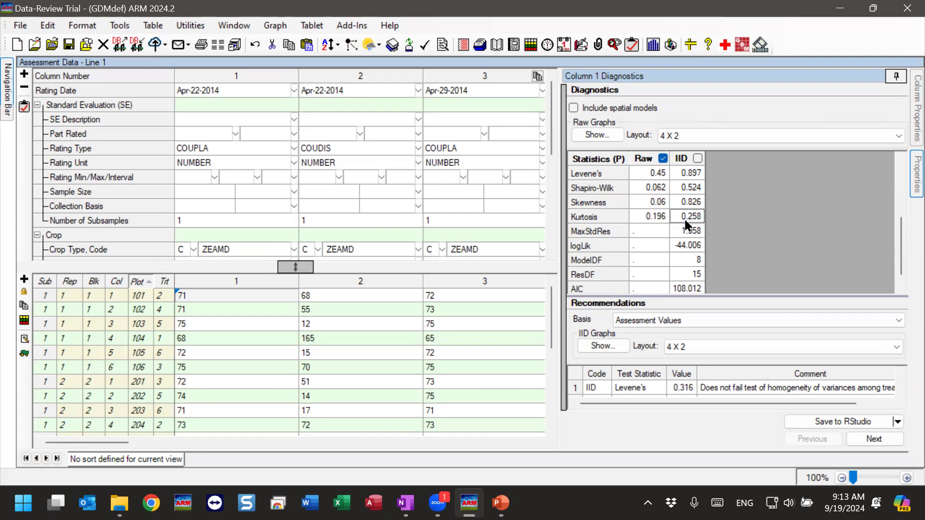
{"action": "left_click", "coordinate": [660, 175]}
{"action": "left_click", "coordinate": [689, 217]}
{"action": "left_click", "coordinate": [684, 175]}
{"action": "left_click", "coordinate": [701, 172]}
{"action": "left_click", "coordinate": [684, 192]}
{"action": "left_click", "coordinate": [684, 212]}
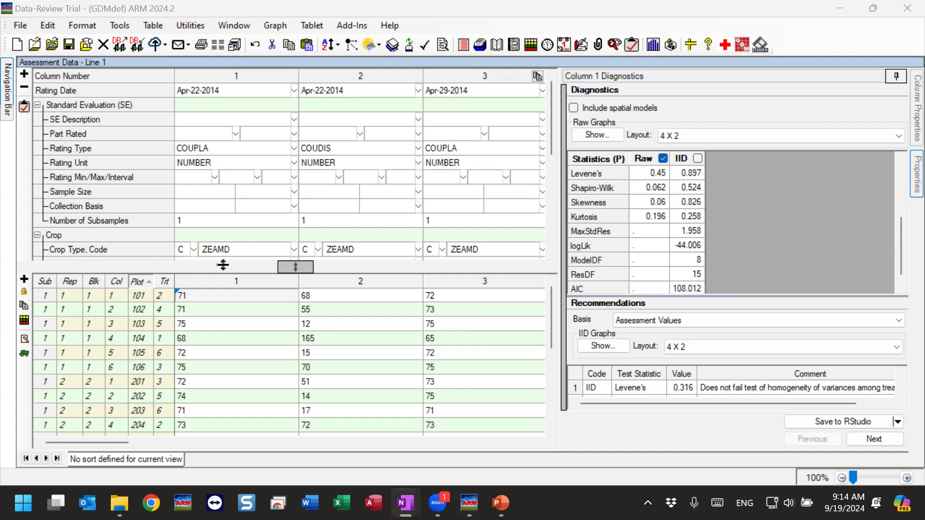
- Apply the IID model to column 1 from its diagnostics and check the code in the ARM Action Codes field
{"action": "scroll", "coordinate": [227, 221], "scroll_direction": "down", "scroll_amount": 5}
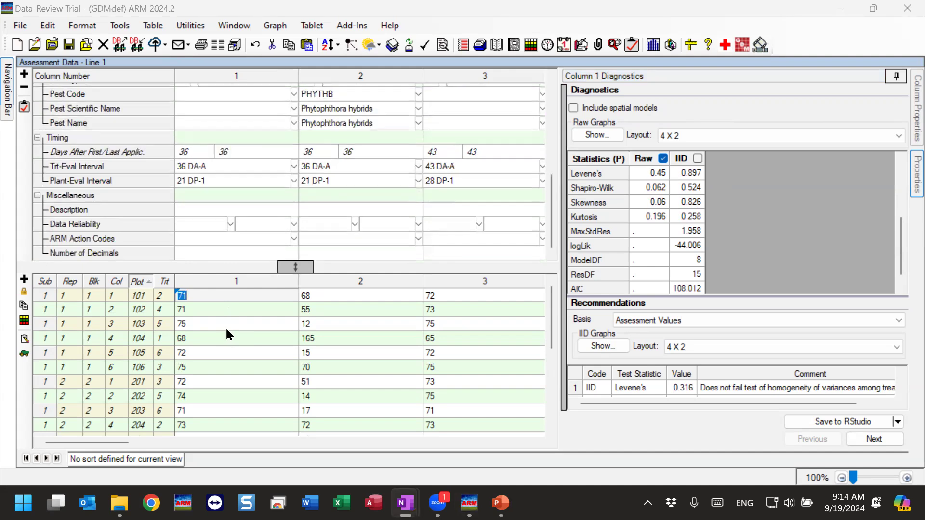
{"action": "left_click", "coordinate": [698, 161]}
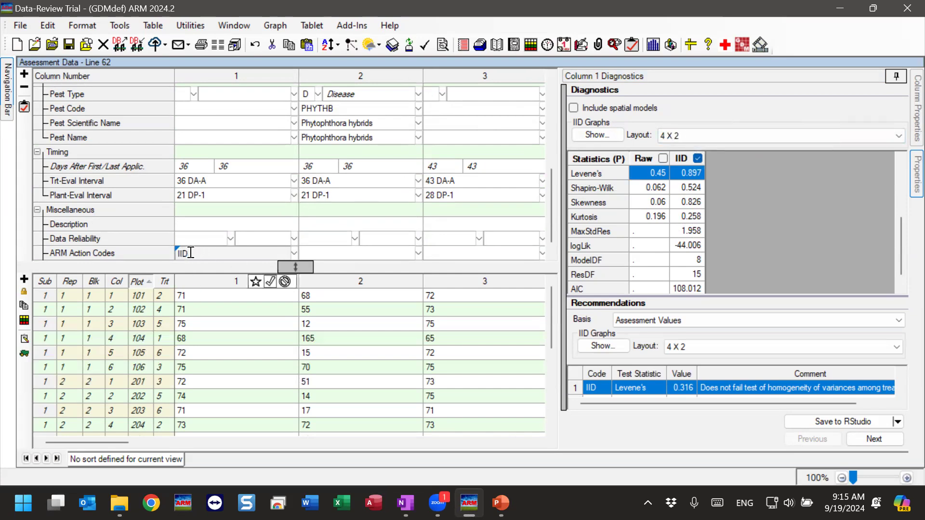
{"action": "left_click_drag", "start_coordinate": [190, 253], "coordinate": [174, 254]}
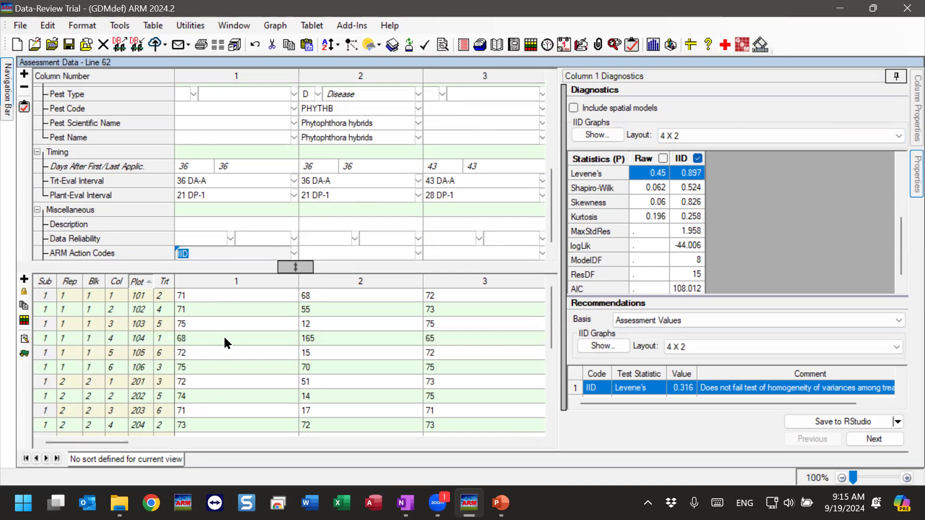
{"action": "left_click", "coordinate": [212, 252]}
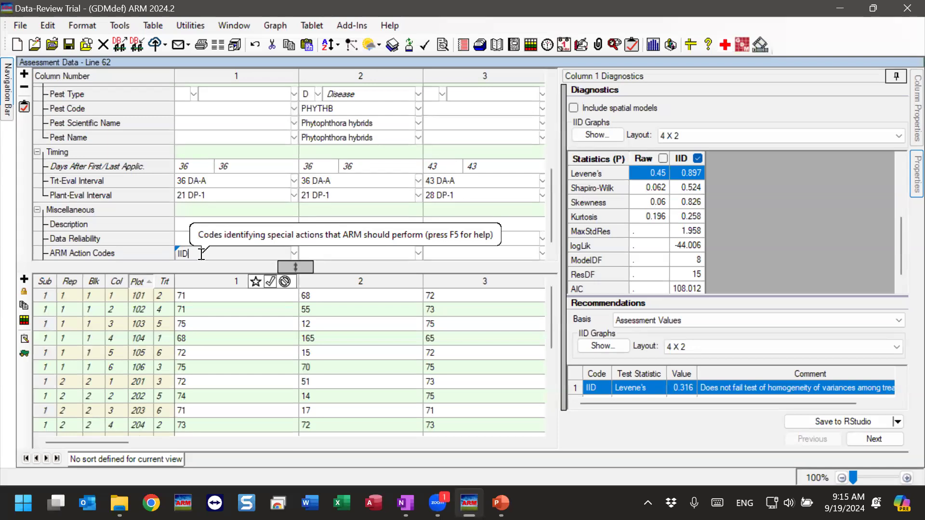
{"action": "left_click", "coordinate": [221, 308]}
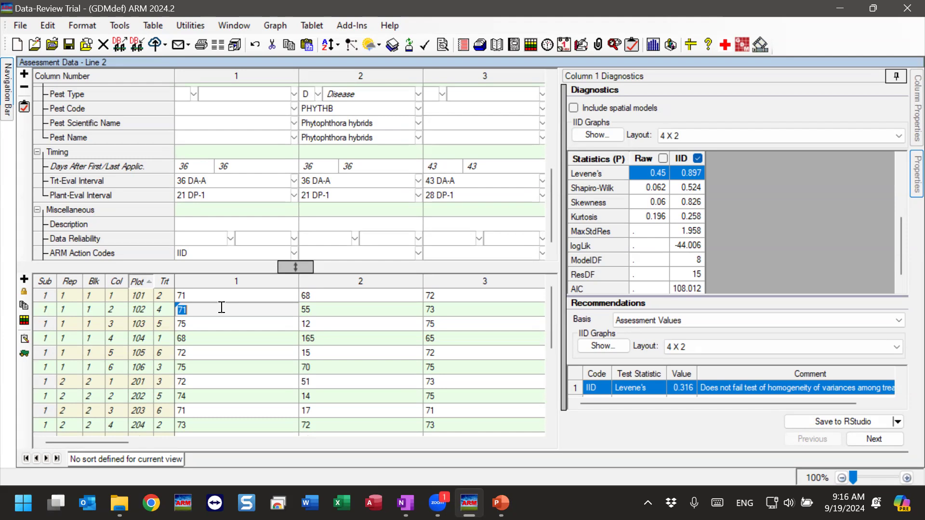
{"action": "left_click", "coordinate": [207, 255]}
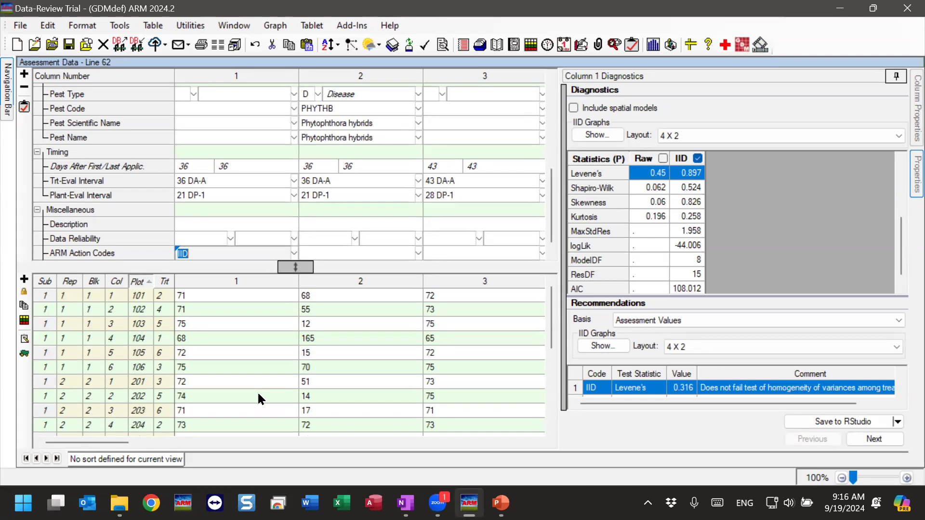
- Show the diagnostics for assessment column 2 and examine the assumption tests on its raw data
{"action": "left_click", "coordinate": [350, 296]}
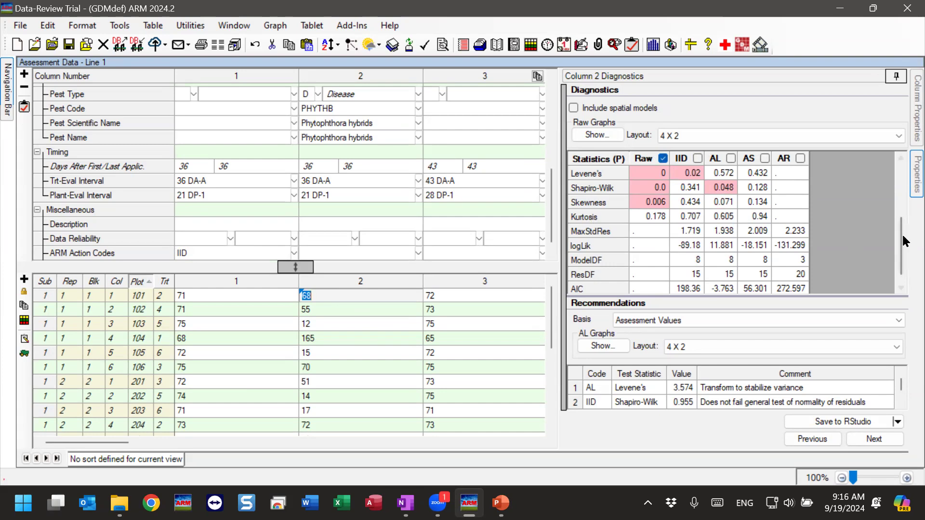
{"action": "scroll", "coordinate": [905, 233], "scroll_direction": "up", "scroll_amount": 1}
{"action": "scroll", "coordinate": [905, 233], "scroll_direction": "up", "scroll_amount": 1}
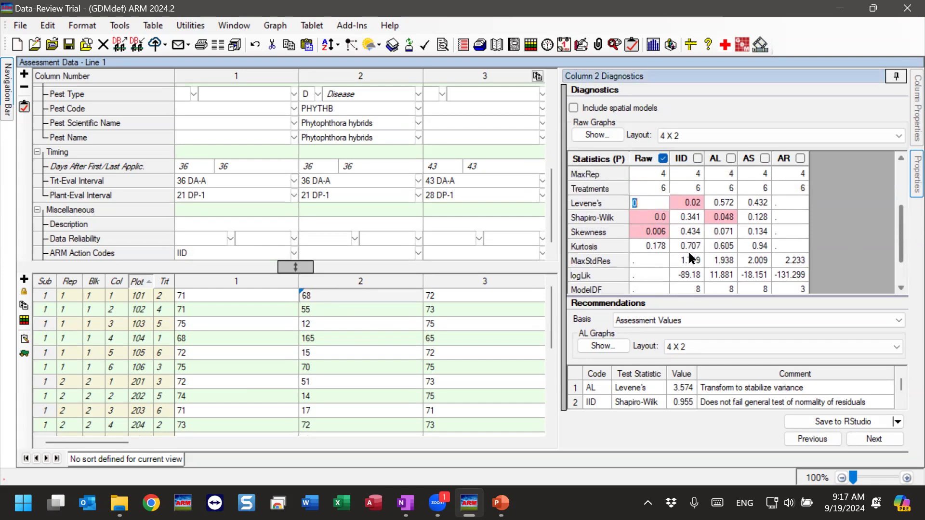
{"action": "left_click", "coordinate": [663, 259]}
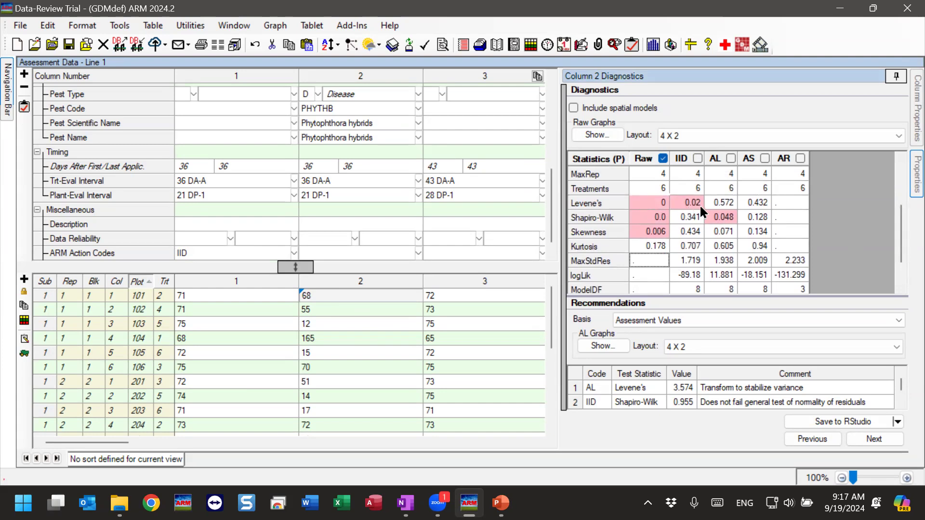
- Compare column 2's Levene's and Shapiro-Wilk results under IID with the AL and AS transformations
{"action": "left_click", "coordinate": [692, 215]}
{"action": "left_click", "coordinate": [682, 209]}
{"action": "left_click", "coordinate": [694, 205]}
{"action": "left_click", "coordinate": [719, 203]}
{"action": "left_click", "coordinate": [757, 202]}
{"action": "left_click", "coordinate": [721, 198]}
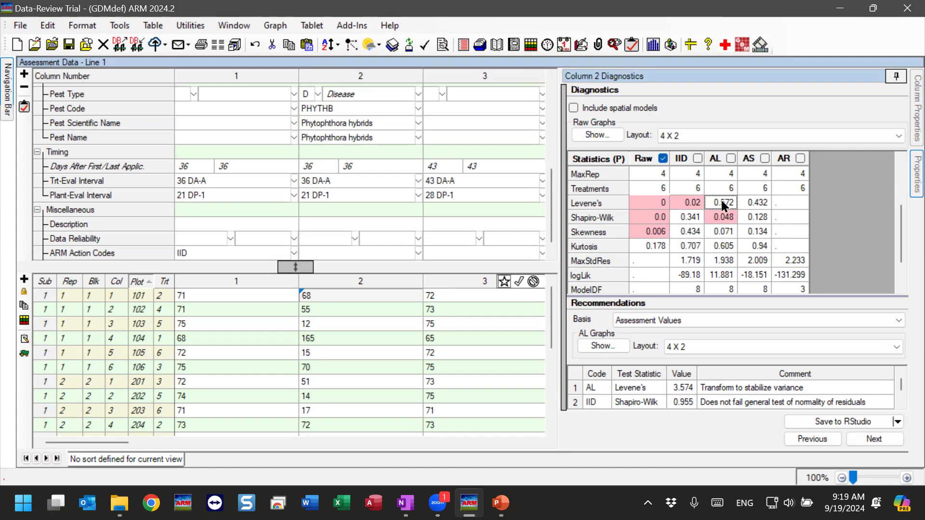
{"action": "left_click", "coordinate": [322, 381]}
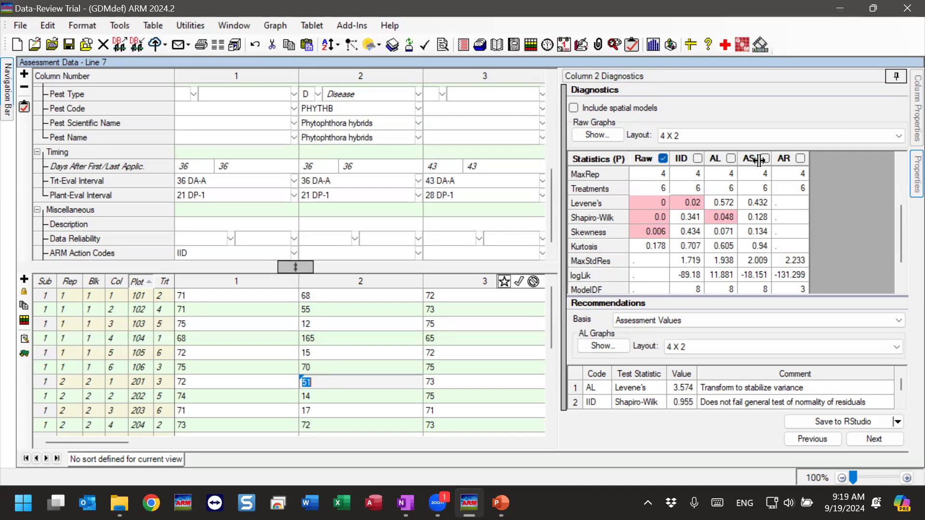
{"action": "left_click", "coordinate": [747, 202]}
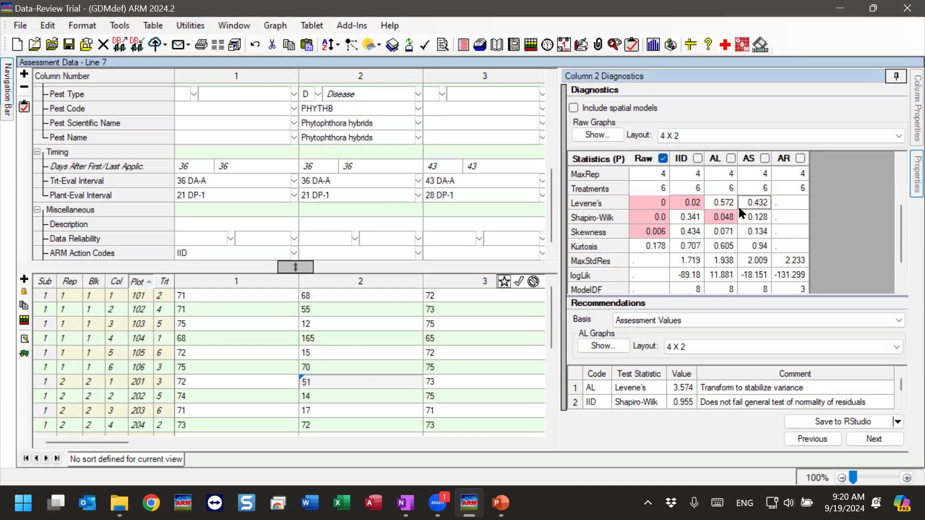
- Compare column 2's Shapiro-Wilk p-values for the AL and AS transformations
{"action": "left_click", "coordinate": [730, 216]}
{"action": "left_click", "coordinate": [725, 220]}
{"action": "left_click", "coordinate": [751, 215]}
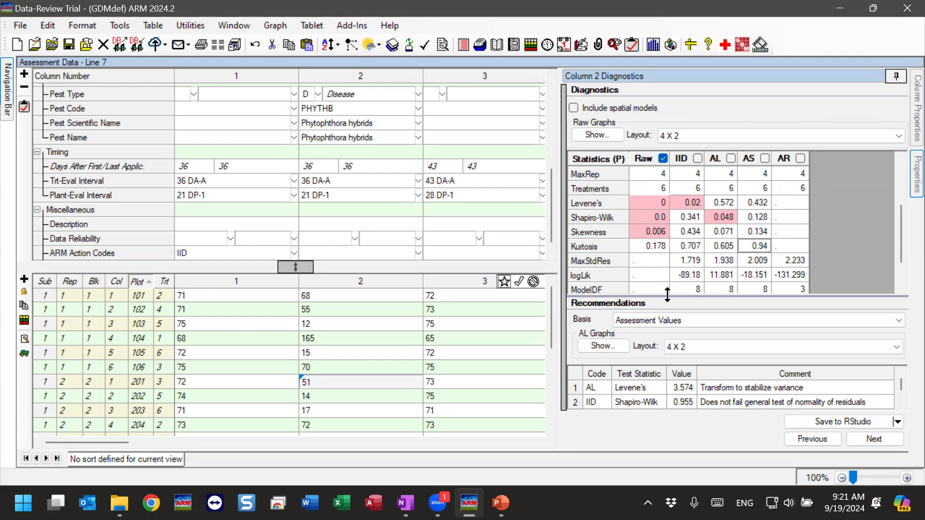
- Enlarge the Recommendations area to fit every recommendation row while keeping the Levene's through Kurtosis statistics in view
{"action": "left_click_drag", "start_coordinate": [666, 295], "coordinate": [671, 229]}
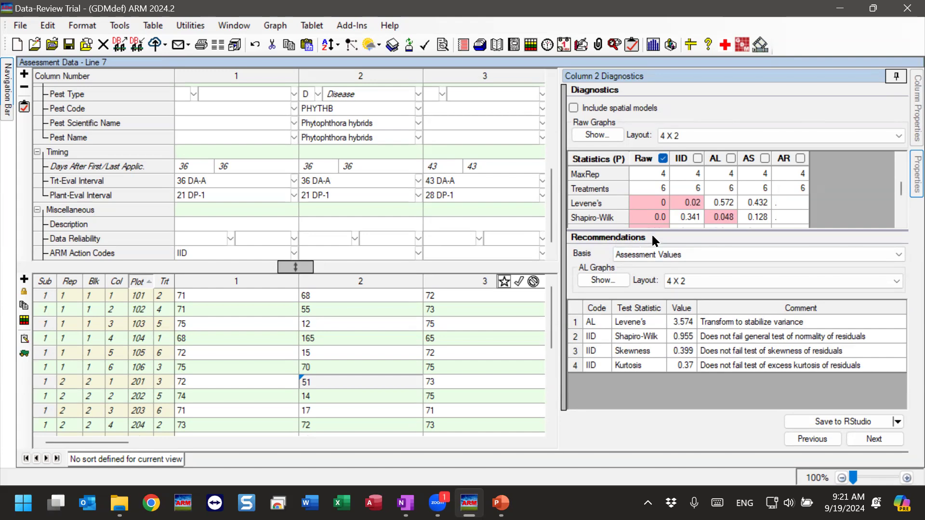
{"action": "left_click_drag", "start_coordinate": [652, 230], "coordinate": [652, 248]}
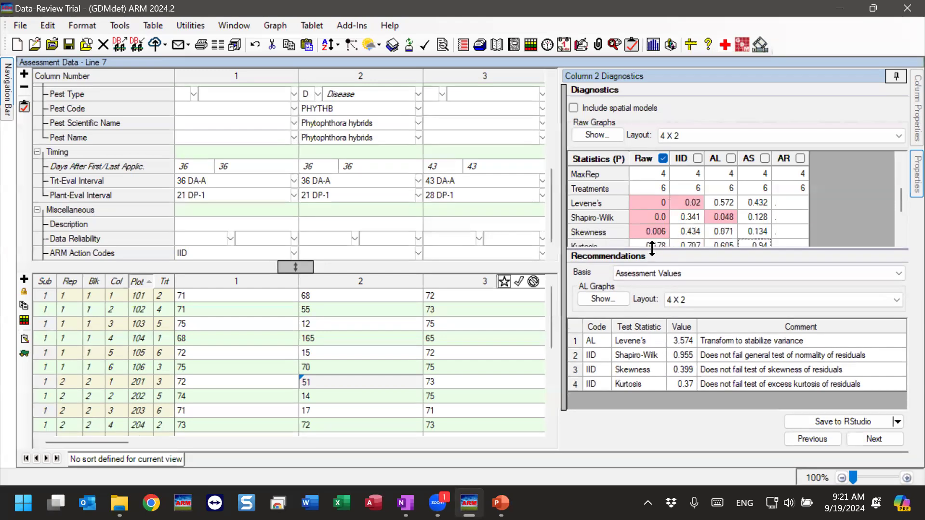
{"action": "left_click", "coordinate": [901, 240]}
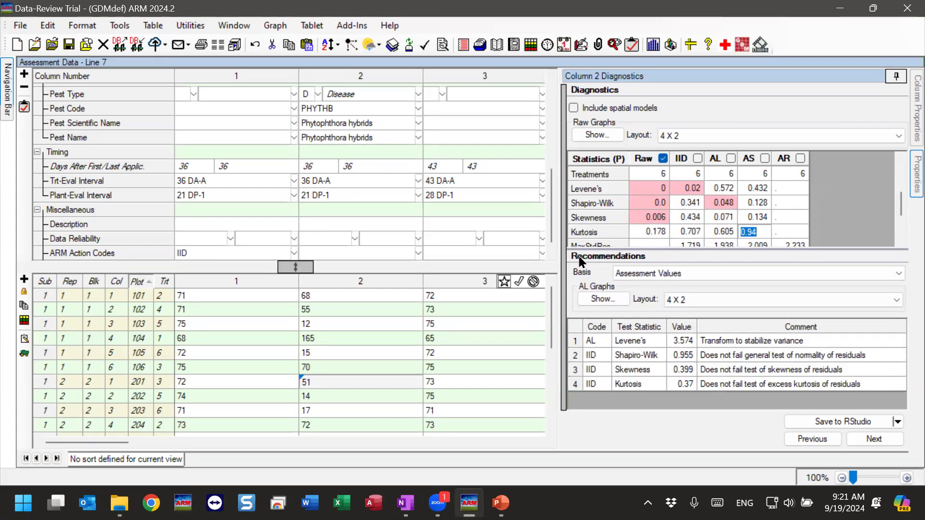
- Review column 2's recommended codes and comments for the Levene's, Shapiro-Wilk, Skewness and Kurtosis tests against their p-values
{"action": "left_click", "coordinate": [693, 192]}
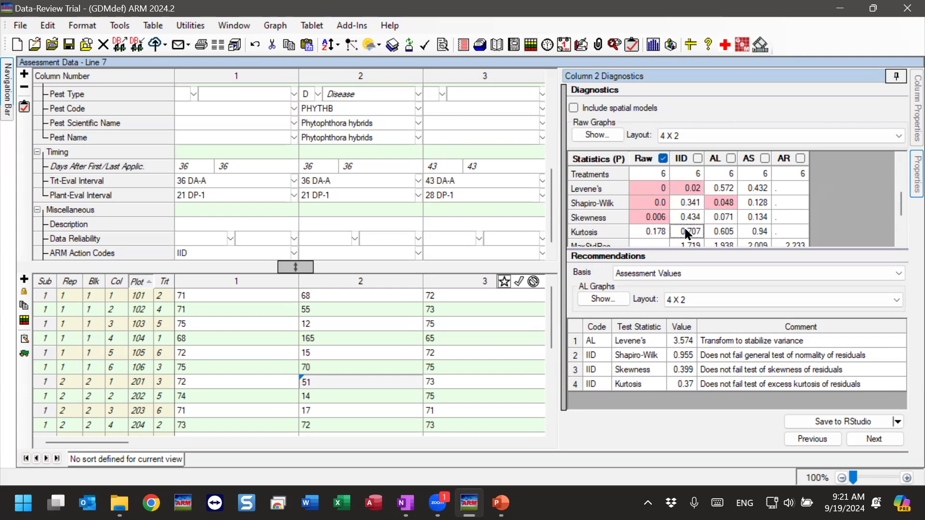
{"action": "left_click", "coordinate": [684, 189]}
{"action": "left_click", "coordinate": [639, 343]}
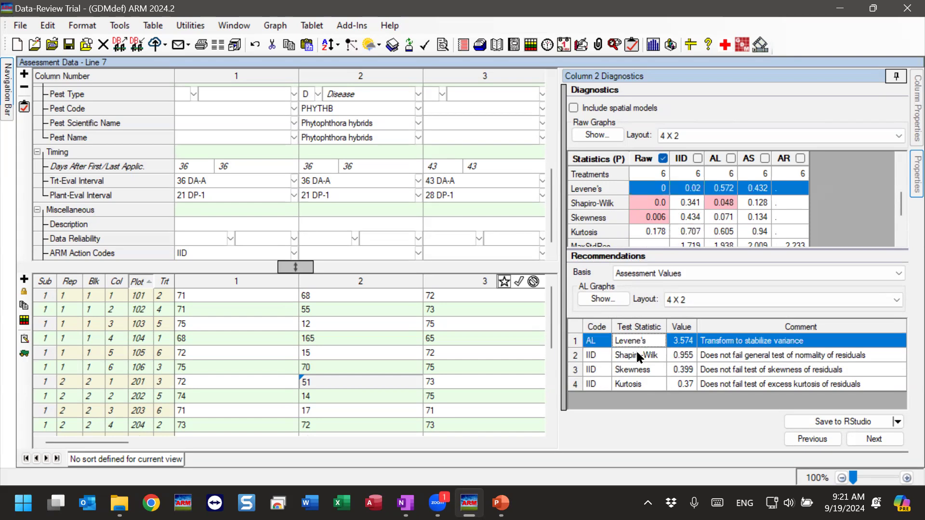
{"action": "left_click", "coordinate": [639, 358]}
{"action": "left_click", "coordinate": [638, 371]}
{"action": "left_click", "coordinate": [636, 386]}
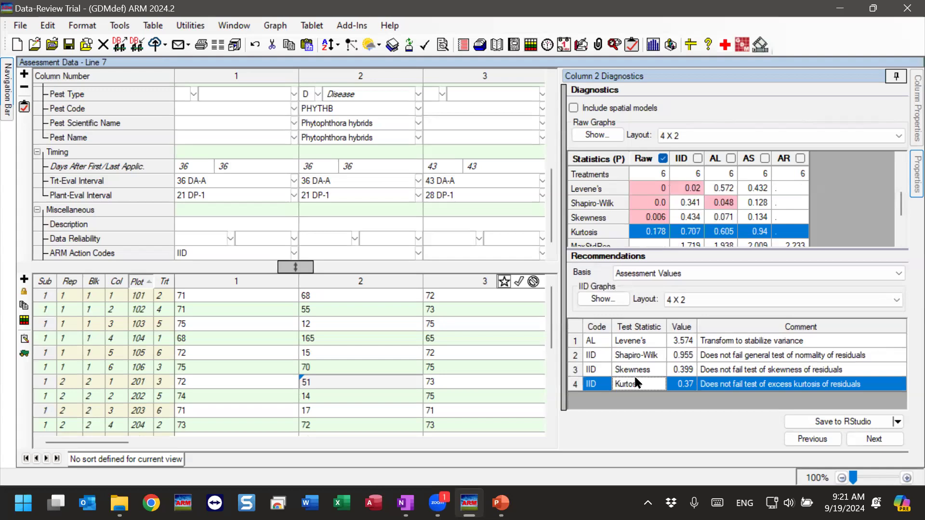
{"action": "left_click", "coordinate": [596, 356]}
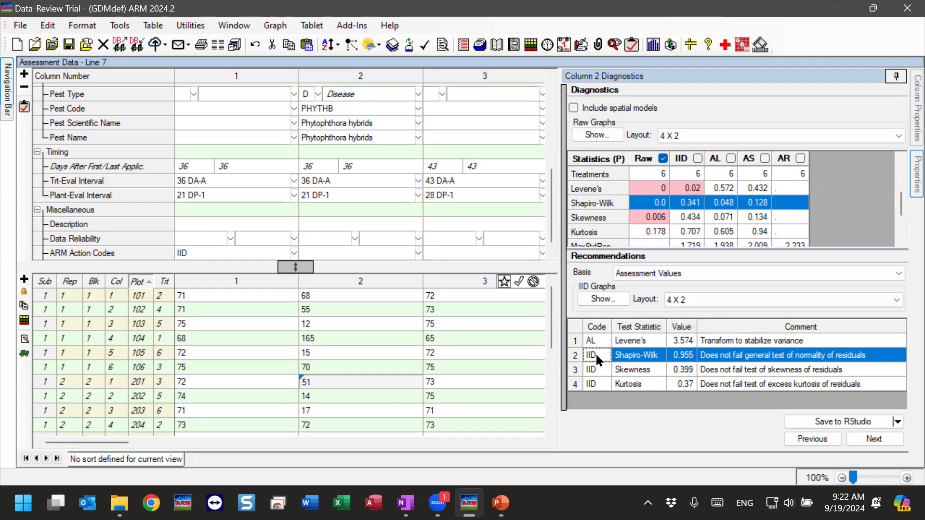
{"action": "left_click", "coordinate": [647, 344]}
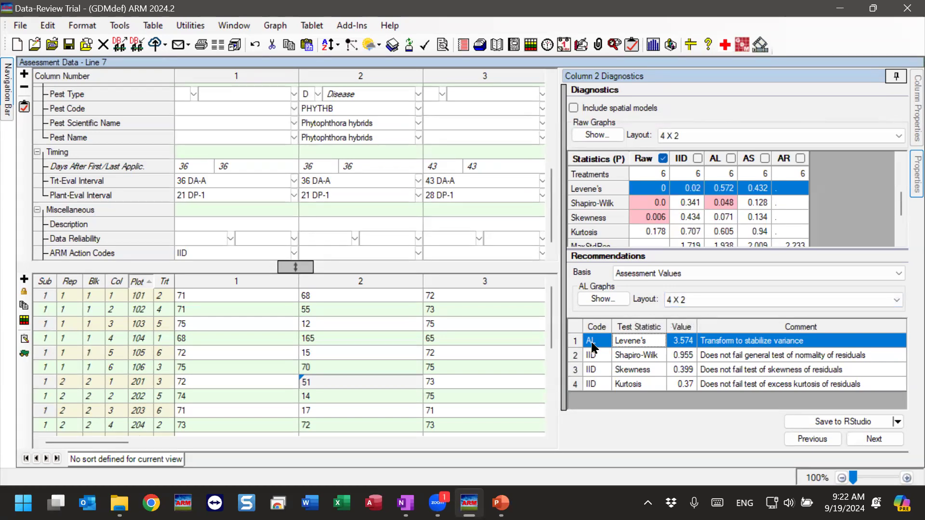
- Examine the available bases for column 2's recommendations and set the basis to Rating Type : COUDIS
{"action": "left_click", "coordinate": [705, 274]}
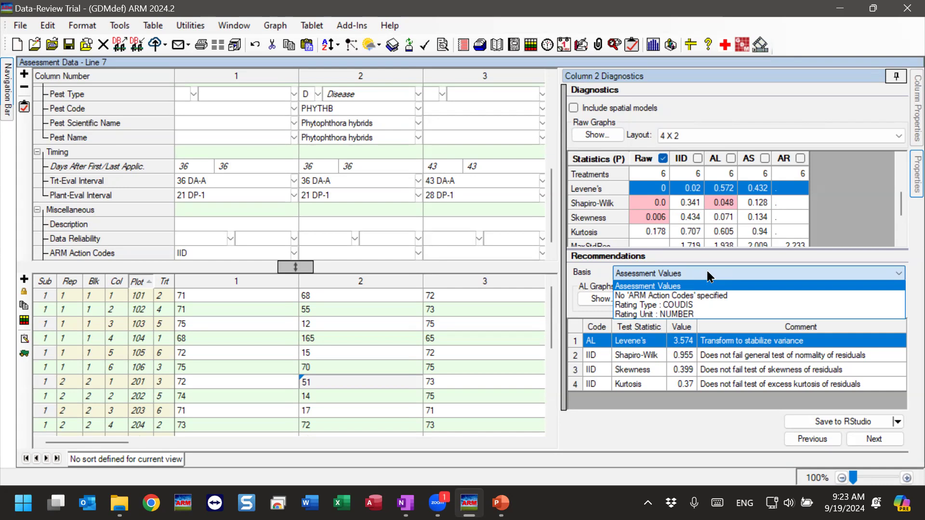
{"action": "left_click", "coordinate": [709, 274]}
{"action": "left_click", "coordinate": [723, 276]}
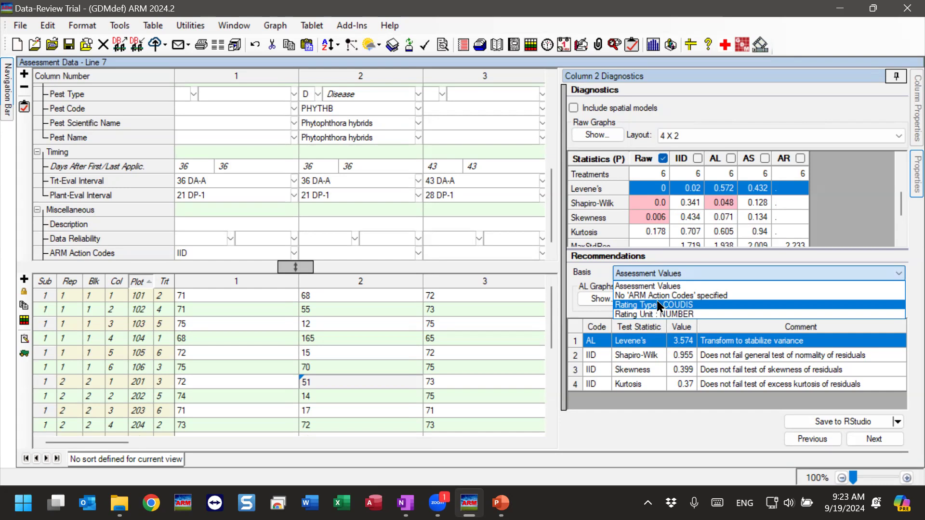
{"action": "left_click", "coordinate": [648, 287]}
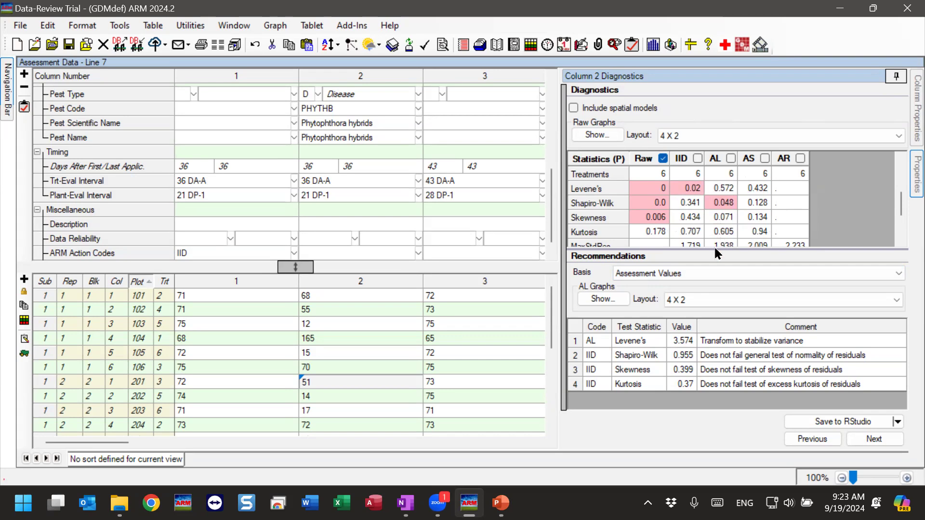
{"action": "left_click", "coordinate": [650, 273]}
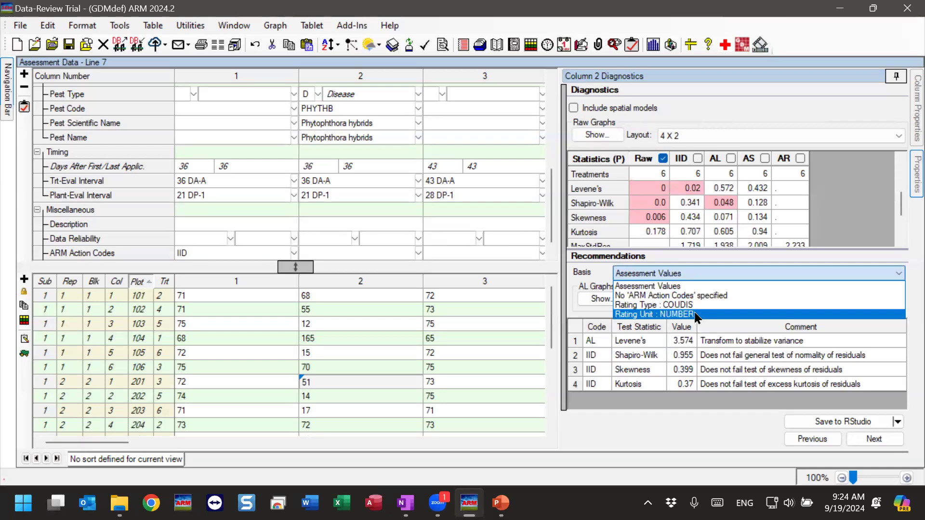
{"action": "left_click", "coordinate": [631, 307]}
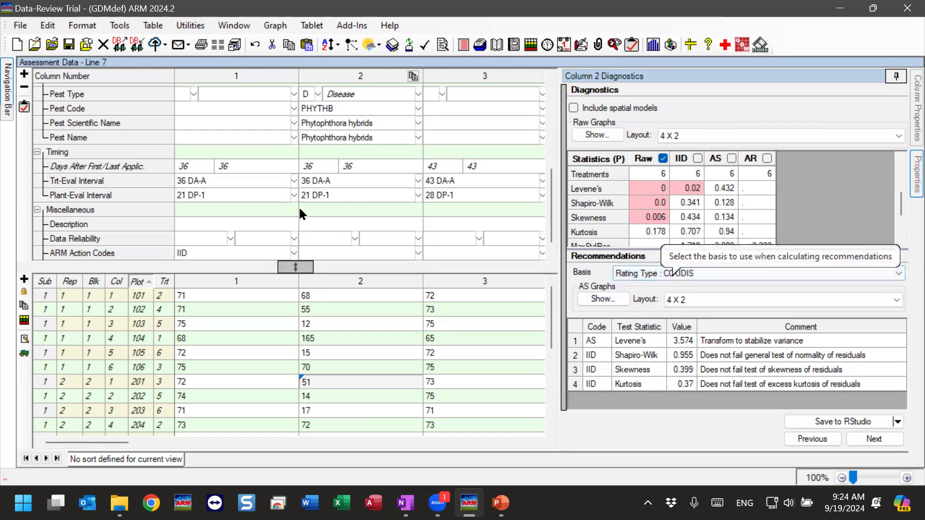
- Look up the family of column 2's COUDIS rating type in the Rating Type List
{"action": "scroll", "coordinate": [344, 194], "scroll_direction": "up", "scroll_amount": 4}
{"action": "scroll", "coordinate": [344, 194], "scroll_direction": "up", "scroll_amount": 2}
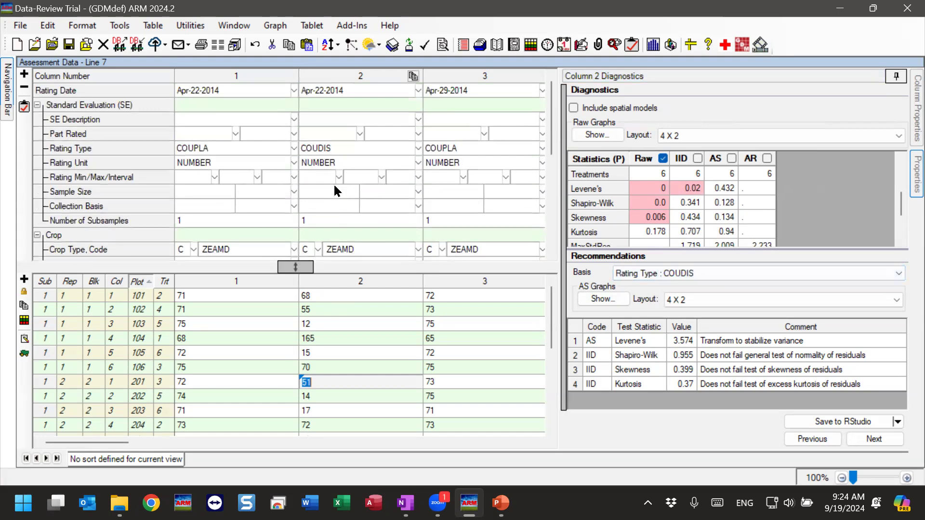
{"action": "left_click", "coordinate": [331, 149]}
{"action": "left_click", "coordinate": [417, 149]}
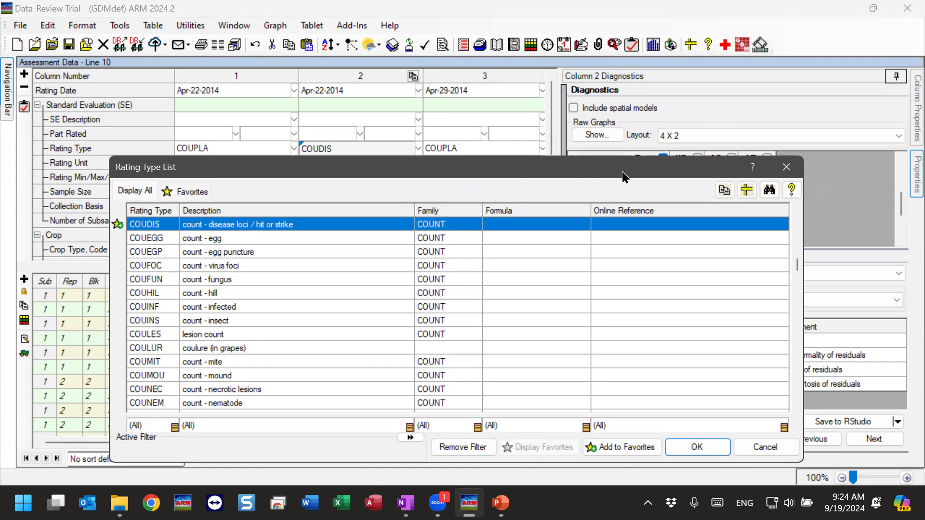
{"action": "left_click_drag", "start_coordinate": [625, 177], "coordinate": [369, 157]}
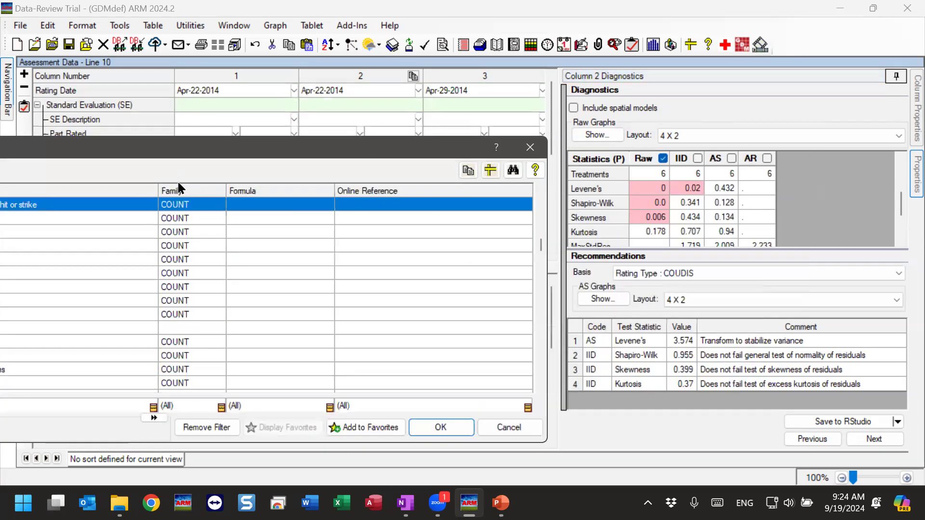
{"action": "left_click_drag", "start_coordinate": [173, 153], "coordinate": [382, 141]}
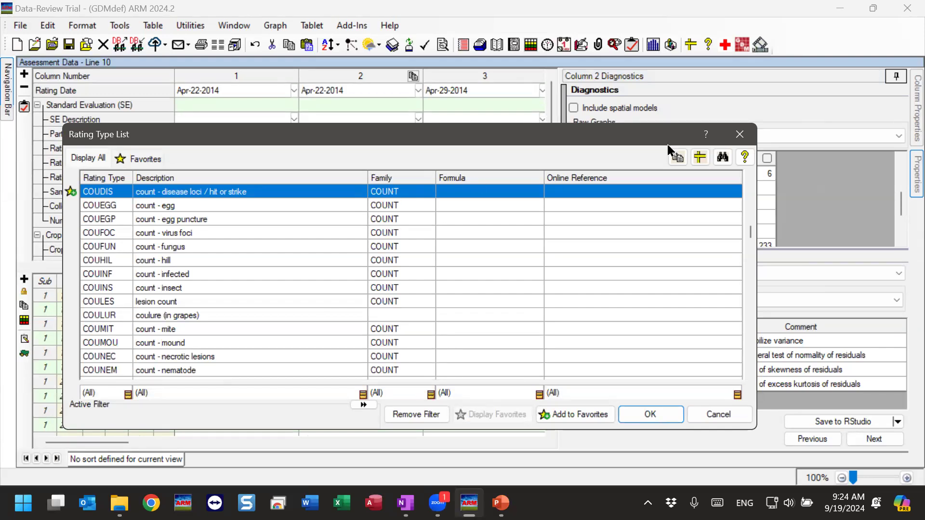
{"action": "key", "text": "Return"}
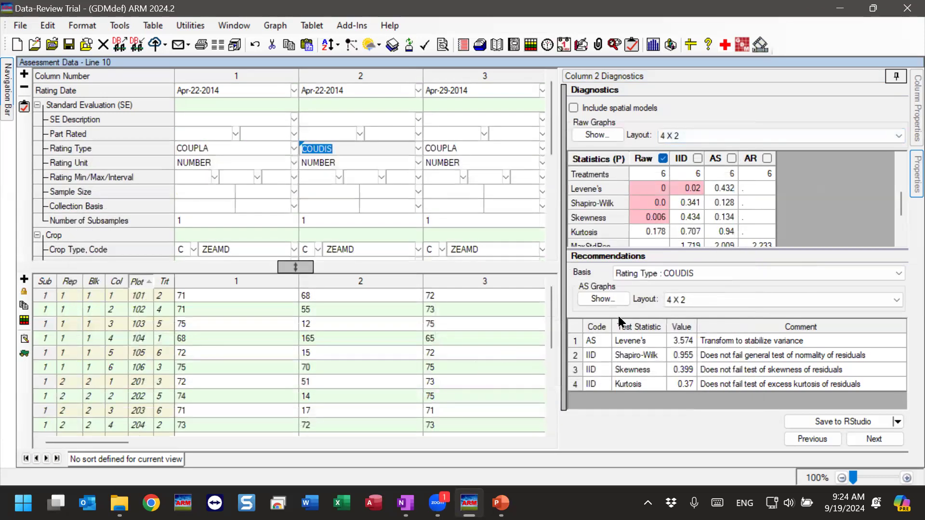
- Examine the code recommended for Levene's test with the Rating Type : COUDIS basis
{"action": "left_click", "coordinate": [684, 275]}
{"action": "left_click", "coordinate": [696, 273]}
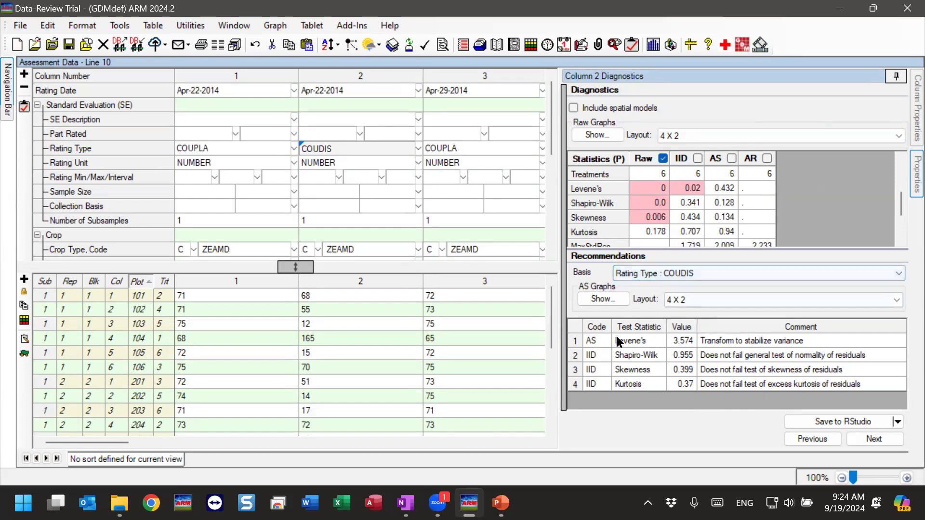
{"action": "left_click", "coordinate": [587, 342]}
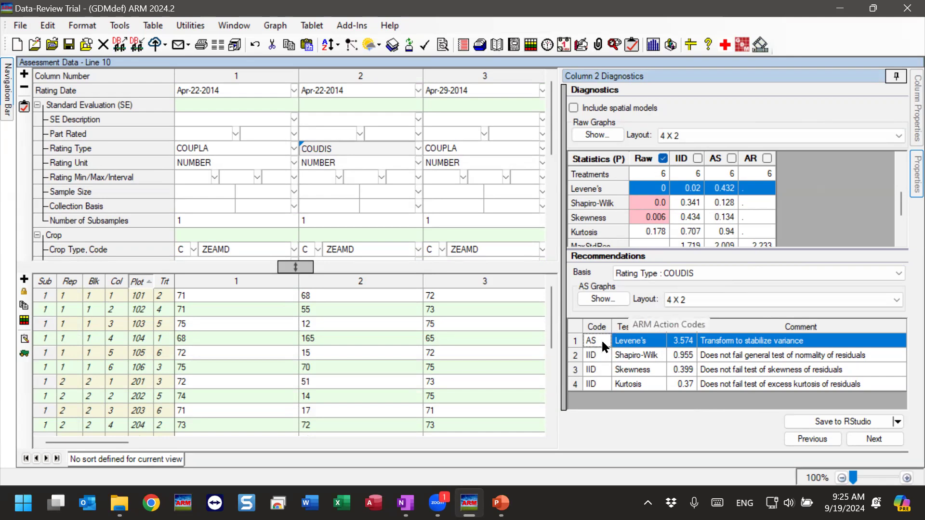
- Set the basis for column 2's recommendations to Rating Unit : NUMBER
{"action": "left_click", "coordinate": [727, 275]}
{"action": "left_click", "coordinate": [734, 278]}
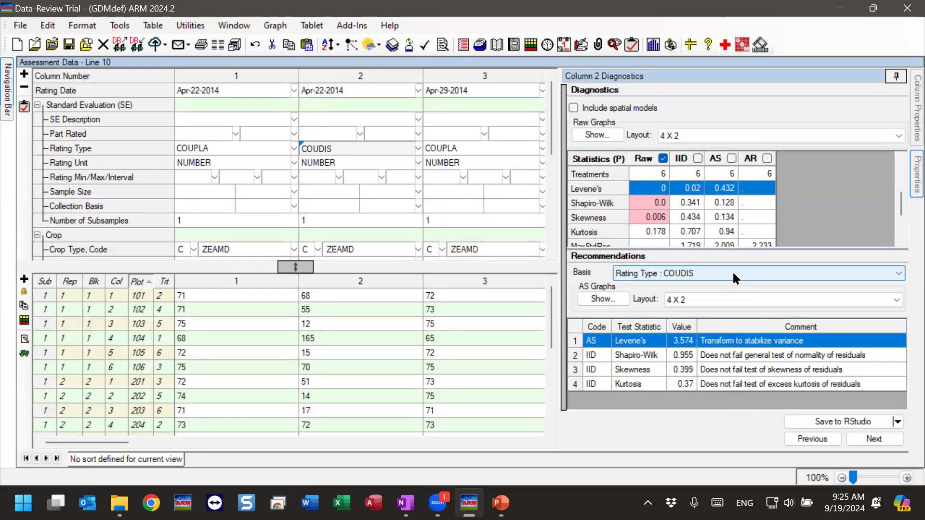
{"action": "left_click", "coordinate": [734, 279]}
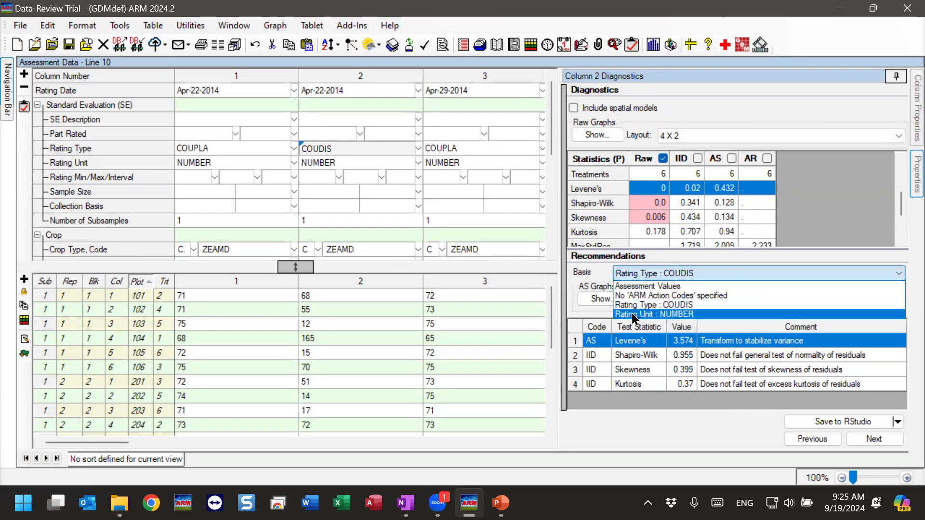
{"action": "left_click", "coordinate": [694, 314]}
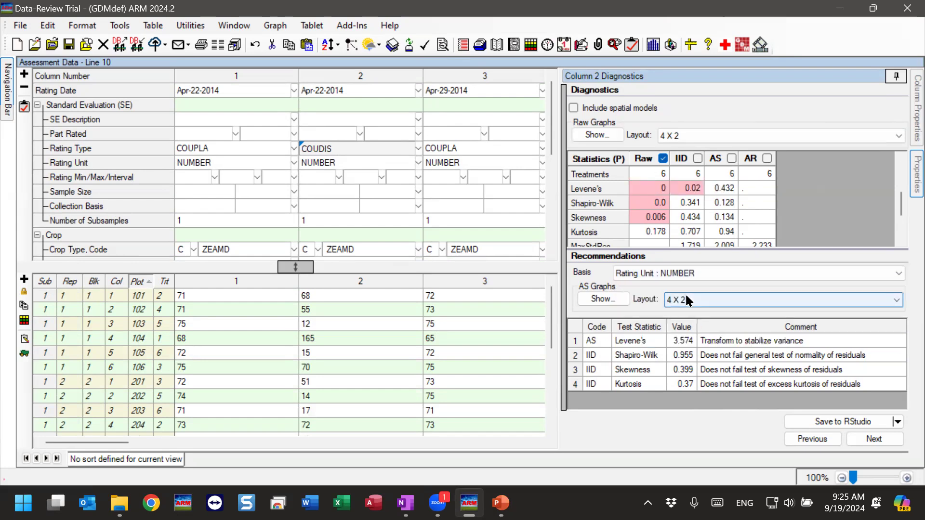
- Look up the family of column 2's NUMBER unit in the Rating Unit List and recheck its rating type and unit
{"action": "left_click", "coordinate": [327, 161]}
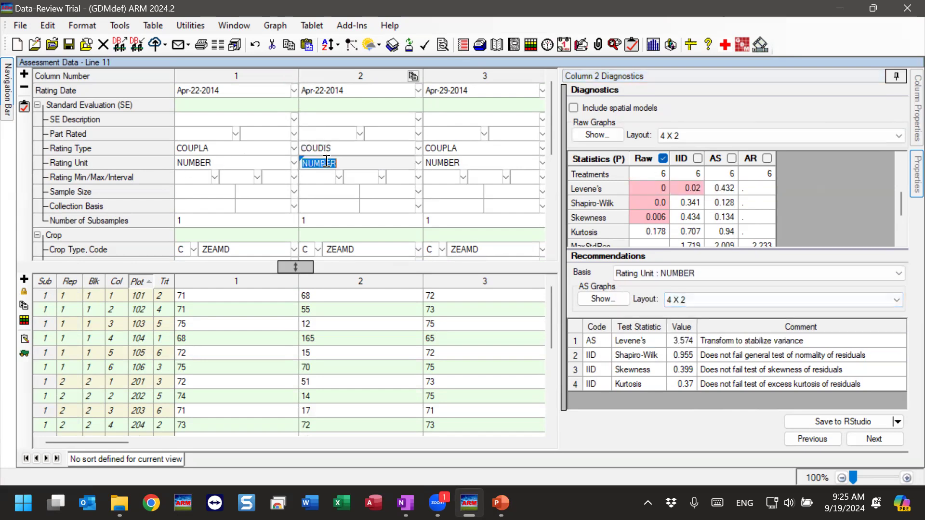
{"action": "left_click", "coordinate": [419, 162]}
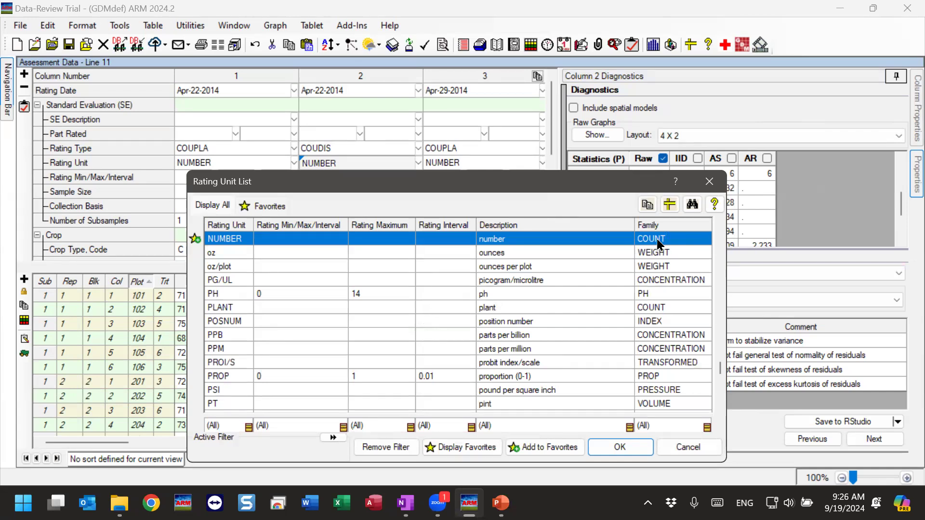
{"action": "left_click_drag", "start_coordinate": [632, 182], "coordinate": [526, 134]}
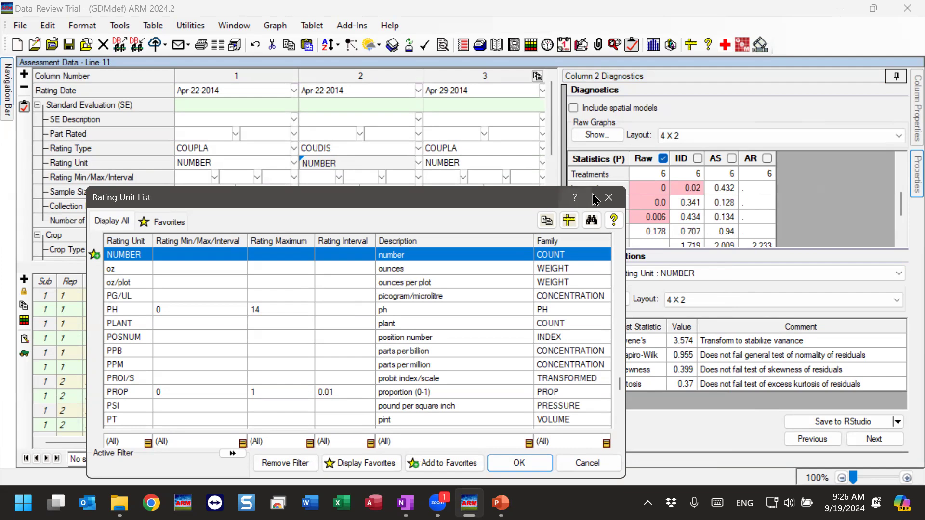
{"action": "left_click", "coordinate": [609, 197]}
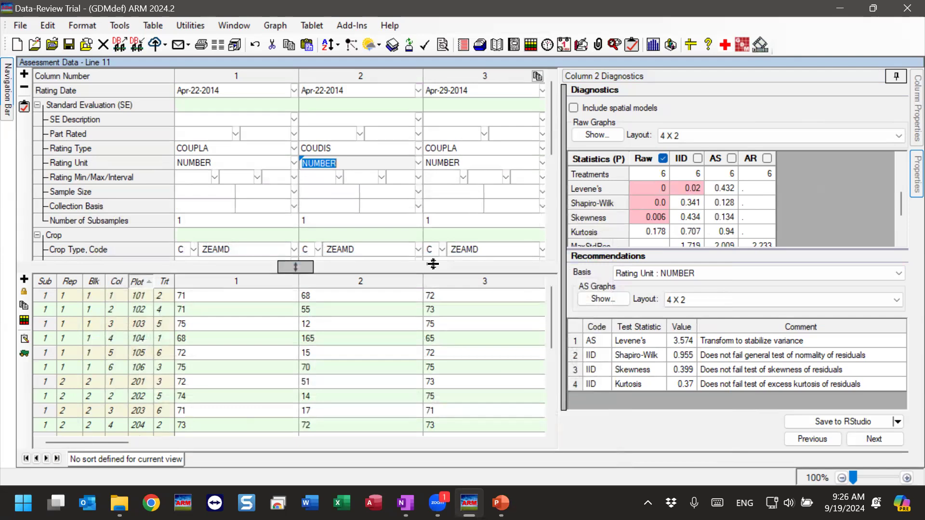
{"action": "left_click", "coordinate": [334, 149]}
{"action": "left_click", "coordinate": [328, 163]}
{"action": "left_click", "coordinate": [339, 150]}
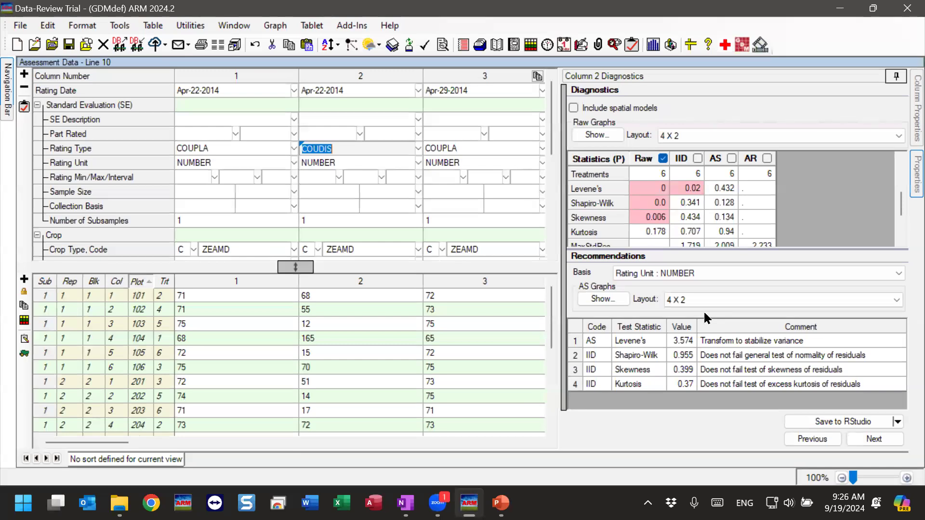
- Set the recommendation graph layout to 2 X 2 and show the AS graphs for column 2's Levene's recommendation
{"action": "left_click", "coordinate": [635, 344]}
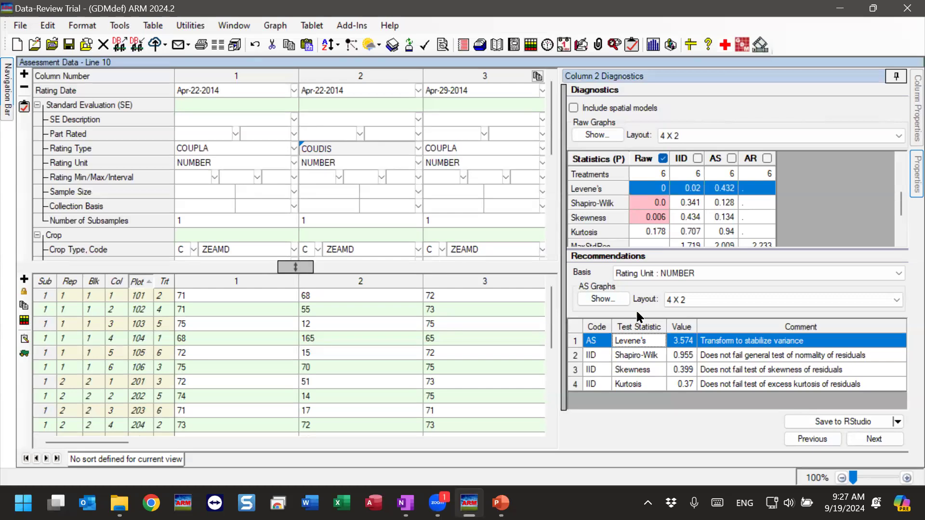
{"action": "left_click", "coordinate": [688, 301]}
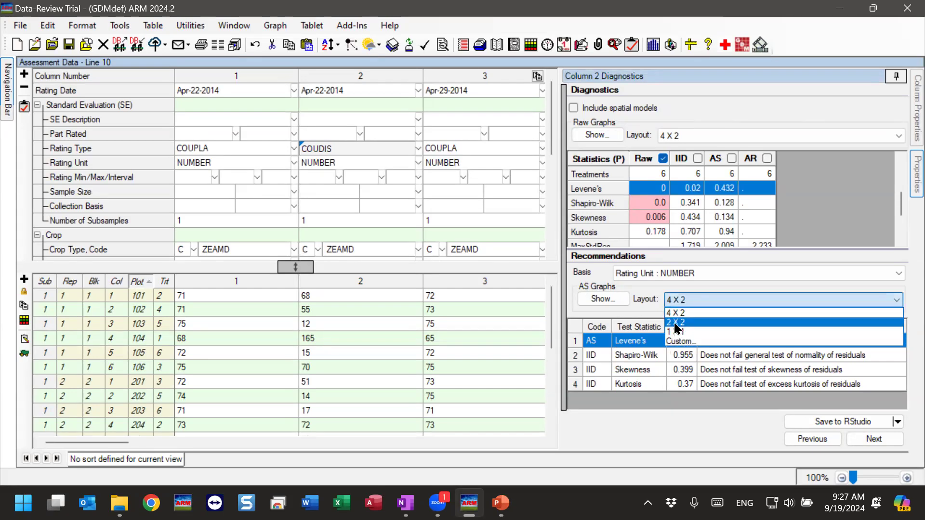
{"action": "left_click", "coordinate": [677, 322]}
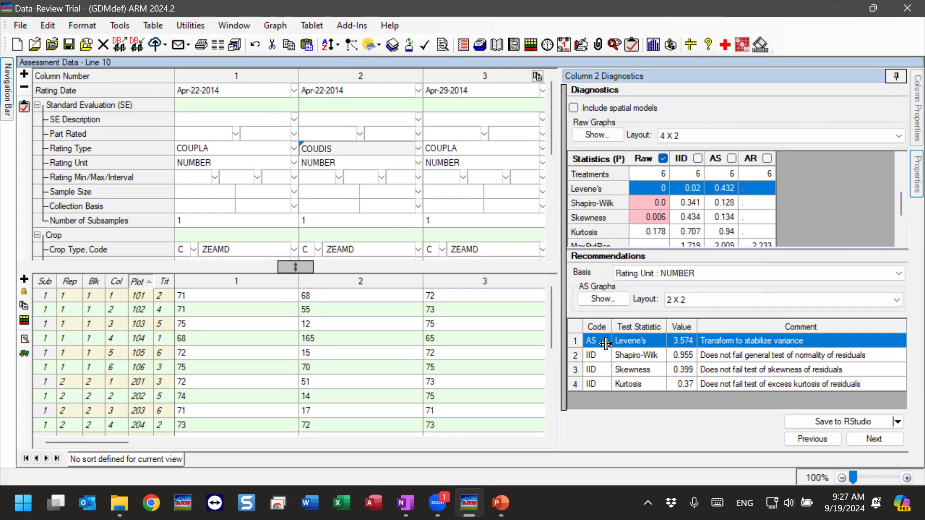
{"action": "left_click", "coordinate": [624, 357]}
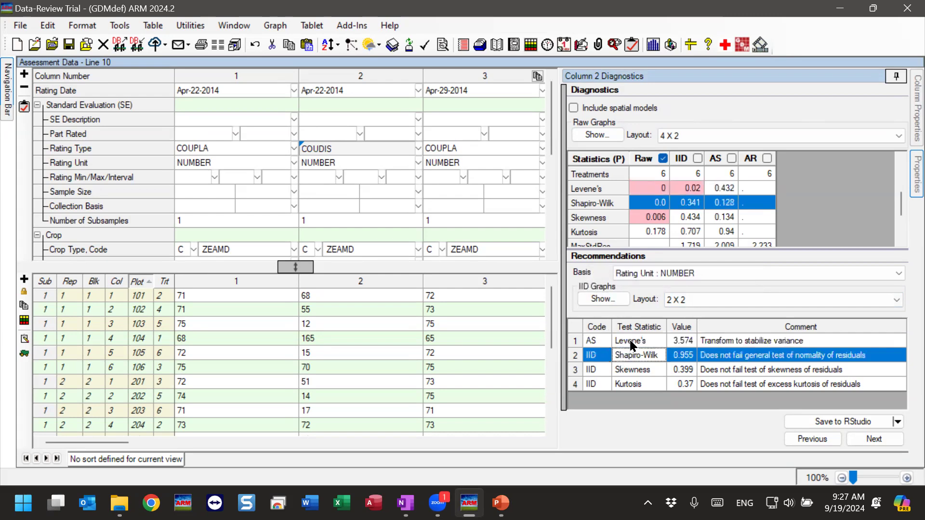
{"action": "left_click", "coordinate": [630, 341]}
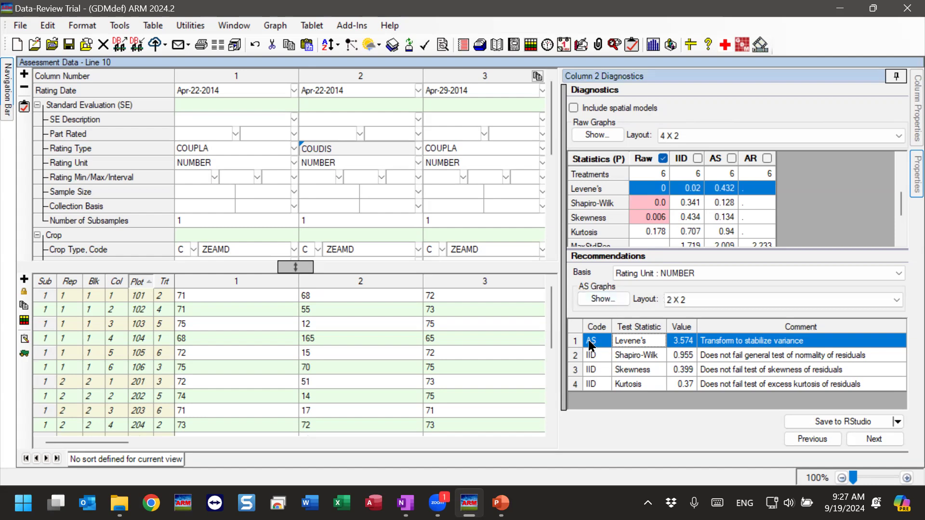
{"action": "left_click", "coordinate": [613, 300]}
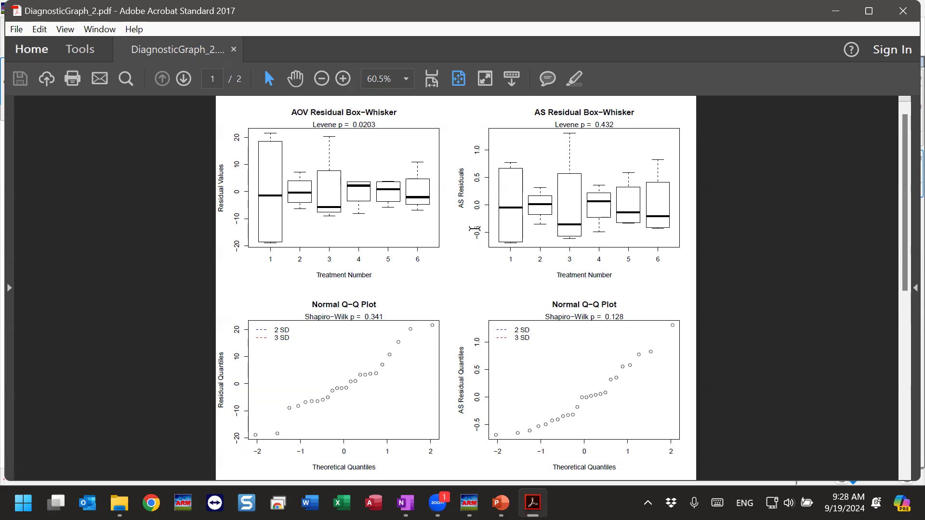
- Maximize the DiagnosticGraph_2.pdf window and look over both pages of diagnostic graphs
{"action": "left_click", "coordinate": [869, 11]}
{"action": "scroll", "coordinate": [819, 373], "scroll_direction": "down", "scroll_amount": 1}
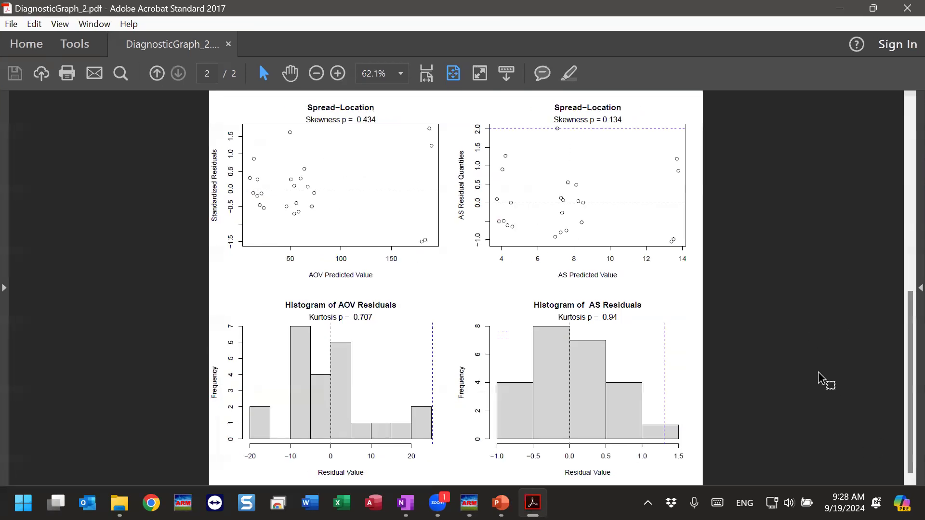
{"action": "scroll", "coordinate": [821, 379], "scroll_direction": "up", "scroll_amount": 1}
{"action": "scroll", "coordinate": [821, 378], "scroll_direction": "down", "scroll_amount": 1}
{"action": "scroll", "coordinate": [826, 381], "scroll_direction": "up", "scroll_amount": 1}
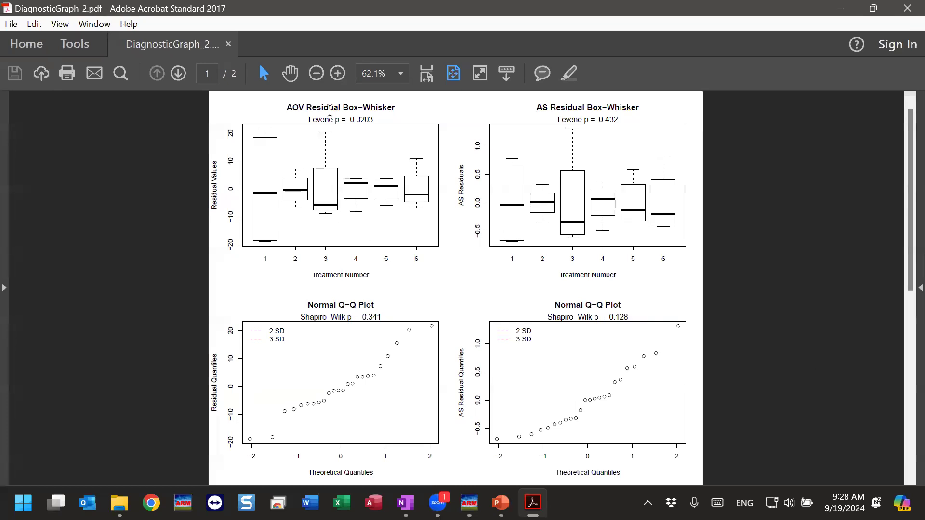
- Examine the AOV Residual Box-Whisker plot and its Levene p-value for column 2
{"action": "left_click_drag", "start_coordinate": [285, 107], "coordinate": [394, 108]}
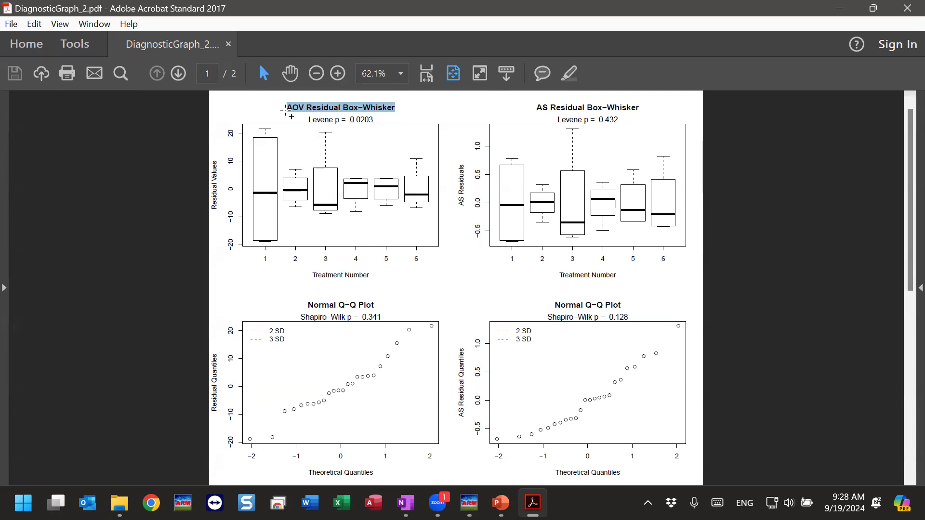
{"action": "left_click_drag", "start_coordinate": [286, 107], "coordinate": [341, 107]}
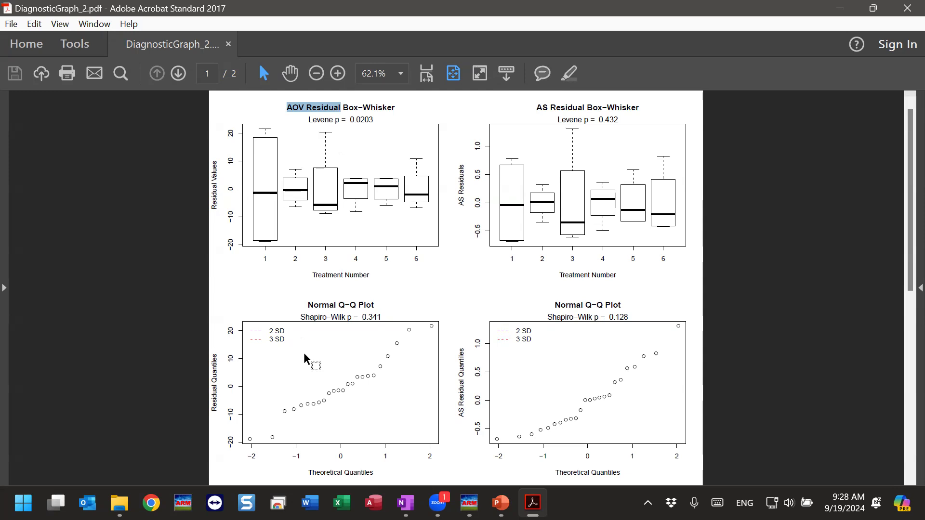
{"action": "left_click", "coordinate": [335, 194]}
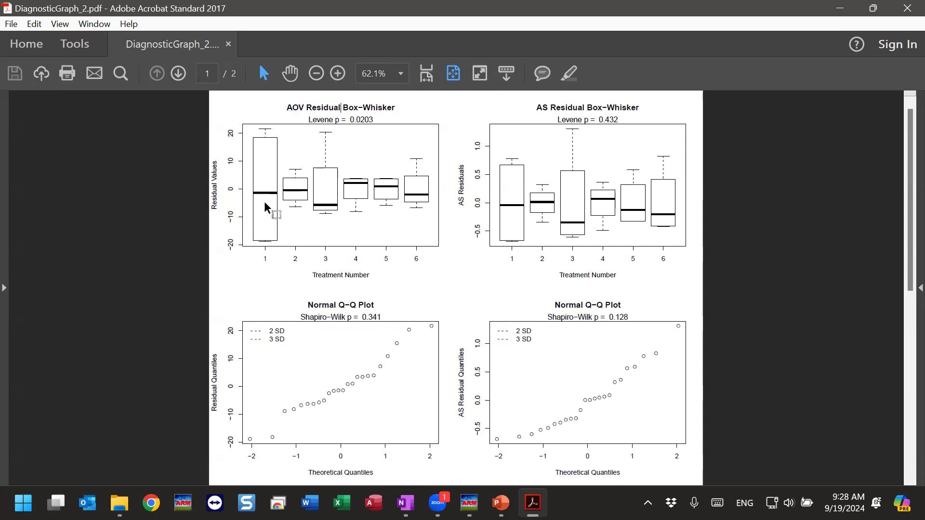
{"action": "double_click", "coordinate": [311, 119]}
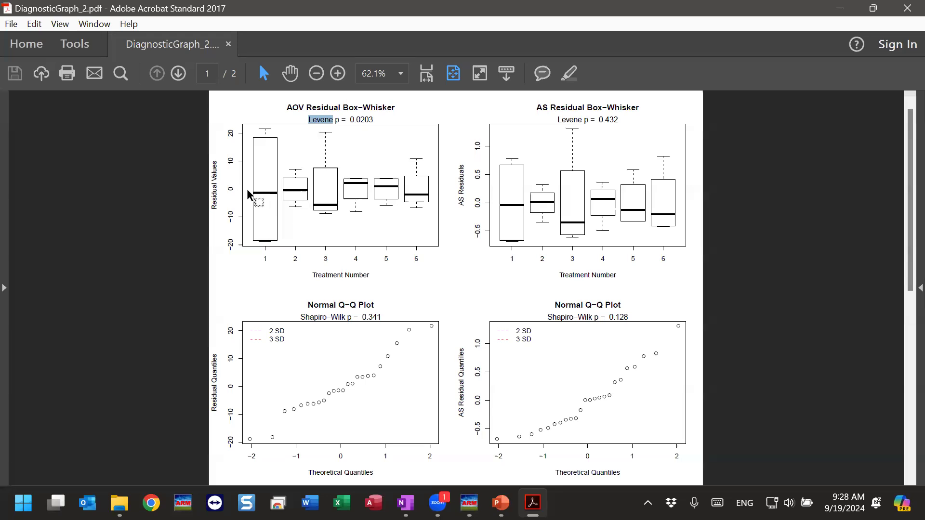
{"action": "left_click", "coordinate": [340, 119]}
{"action": "left_click_drag", "start_coordinate": [341, 120], "coordinate": [374, 120]}
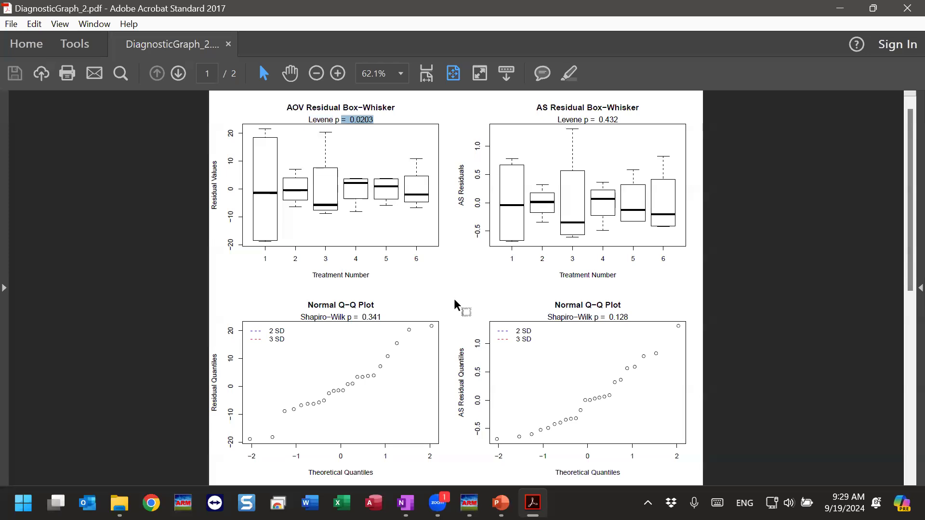
- Examine the AOV Normal Q-Q, Spread-Location and residual histogram graphs with their test p-values
{"action": "left_click_drag", "start_coordinate": [307, 305], "coordinate": [374, 457]}
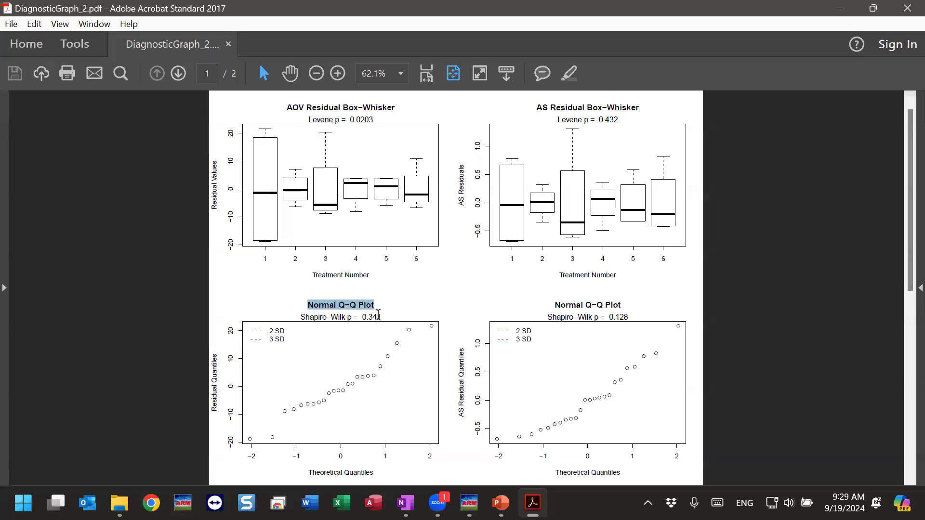
{"action": "left_click_drag", "start_coordinate": [305, 317], "coordinate": [313, 453]}
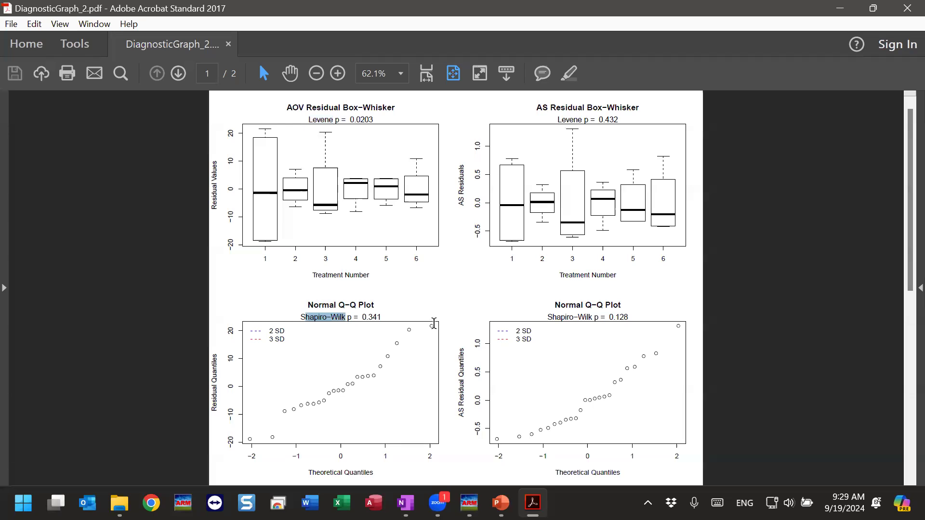
{"action": "left_click", "coordinate": [179, 74]}
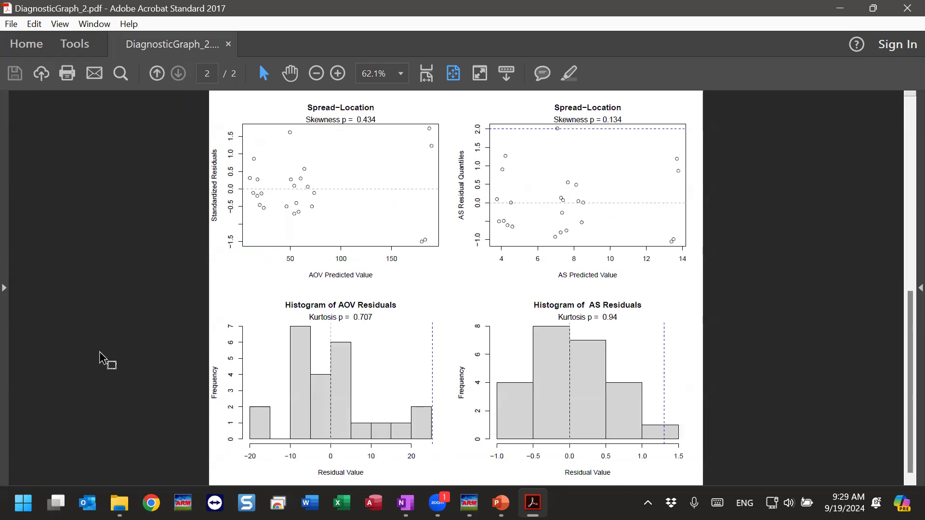
{"action": "left_click_drag", "start_coordinate": [312, 108], "coordinate": [379, 108]}
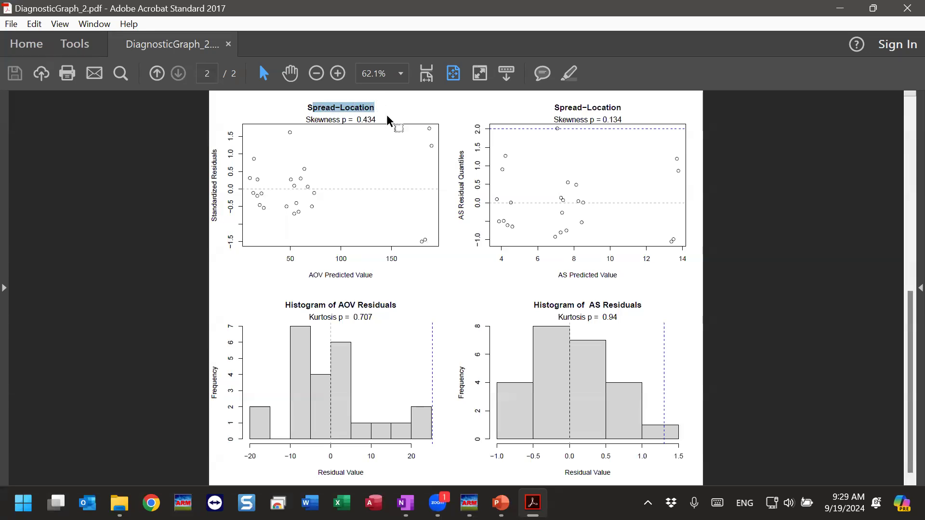
{"action": "left_click_drag", "start_coordinate": [306, 119], "coordinate": [377, 120]}
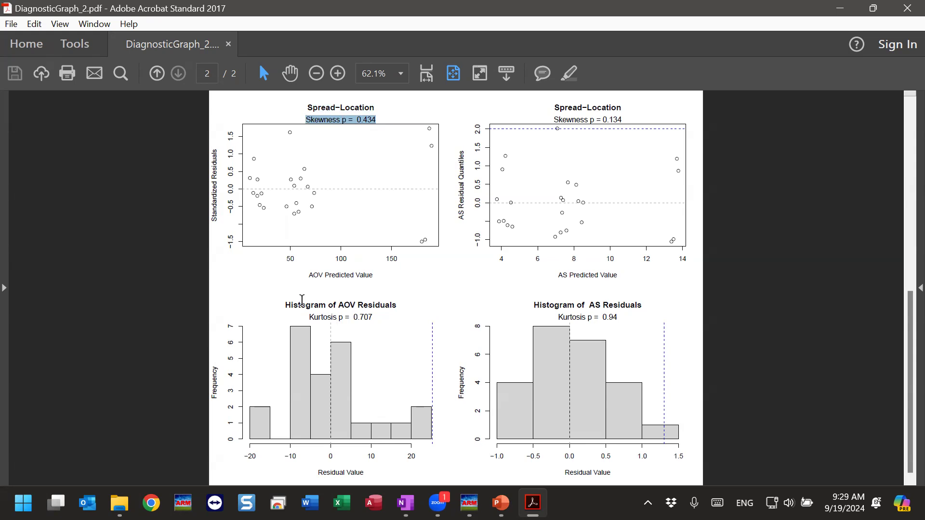
{"action": "left_click", "coordinate": [318, 306]}
{"action": "left_click_drag", "start_coordinate": [319, 307], "coordinate": [399, 307]}
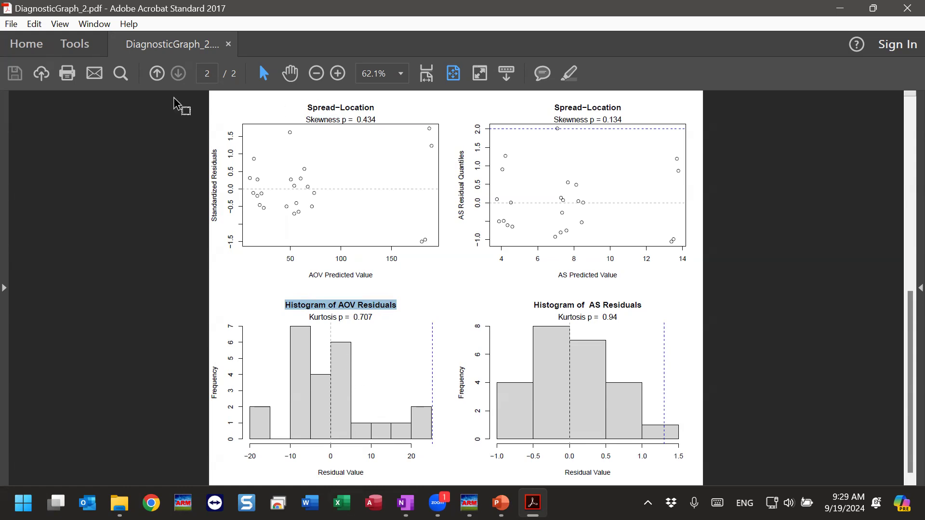
- Compare the AS residual graphs and their p-values on both pages with the AOV ones and close the PDF
{"action": "left_click", "coordinate": [163, 78]}
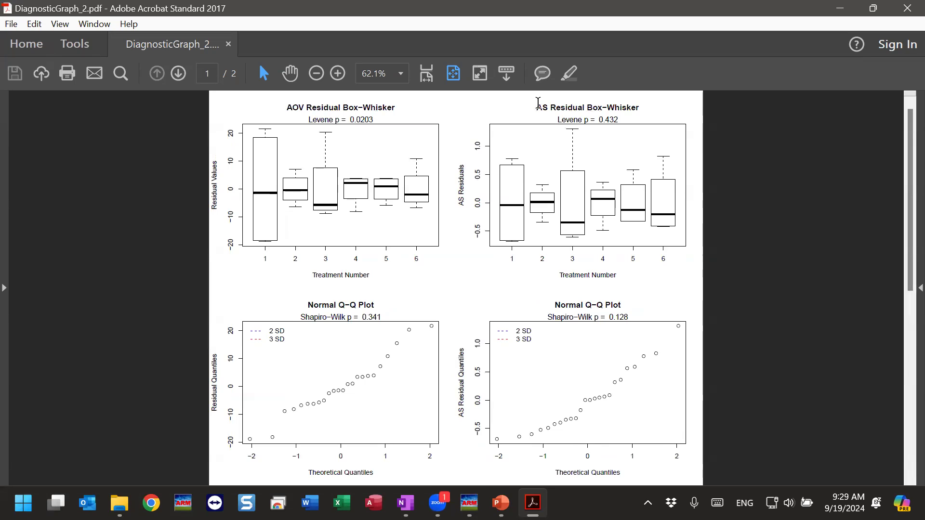
{"action": "left_click_drag", "start_coordinate": [536, 107], "coordinate": [640, 108]}
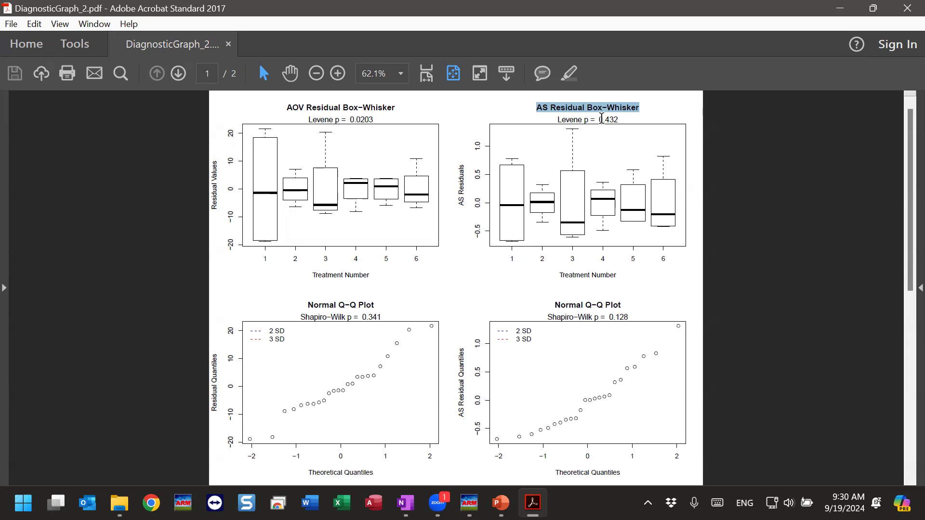
{"action": "left_click", "coordinate": [511, 202]}
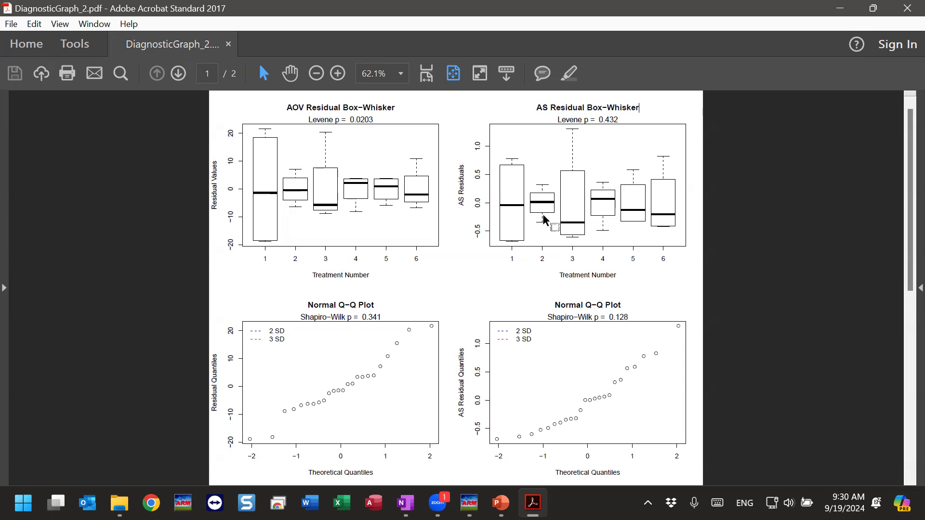
{"action": "left_click_drag", "start_coordinate": [582, 120], "coordinate": [660, 213]}
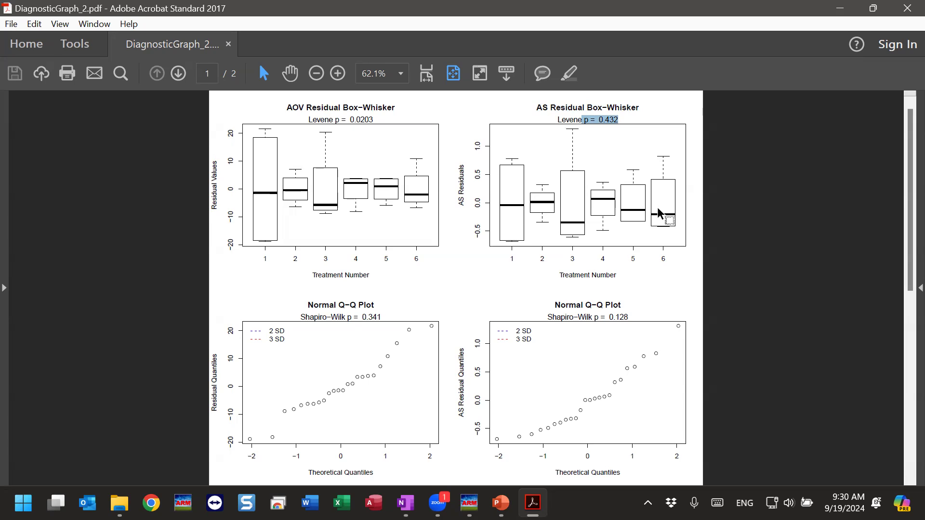
{"action": "left_click_drag", "start_coordinate": [659, 213], "coordinate": [610, 195]}
{"action": "left_click_drag", "start_coordinate": [614, 315], "coordinate": [626, 316]}
{"action": "left_click", "coordinate": [177, 74]}
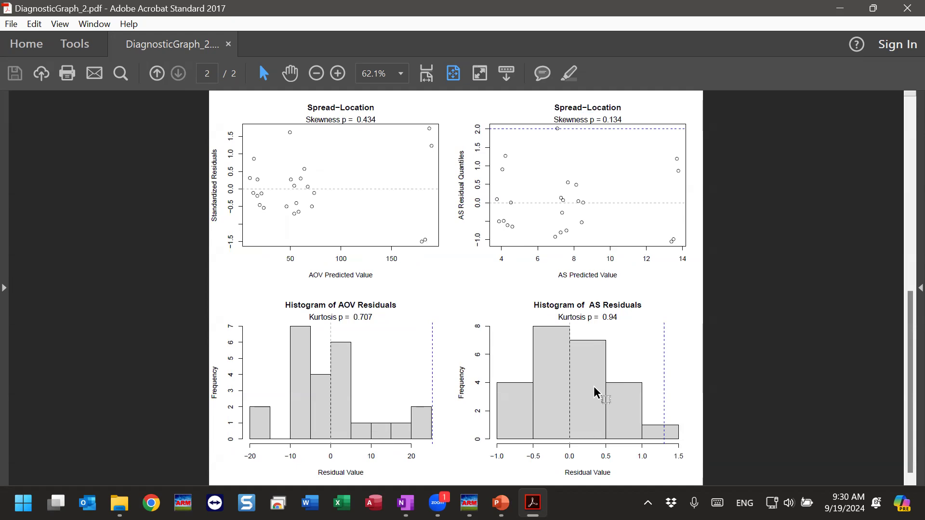
{"action": "left_click", "coordinate": [157, 73]}
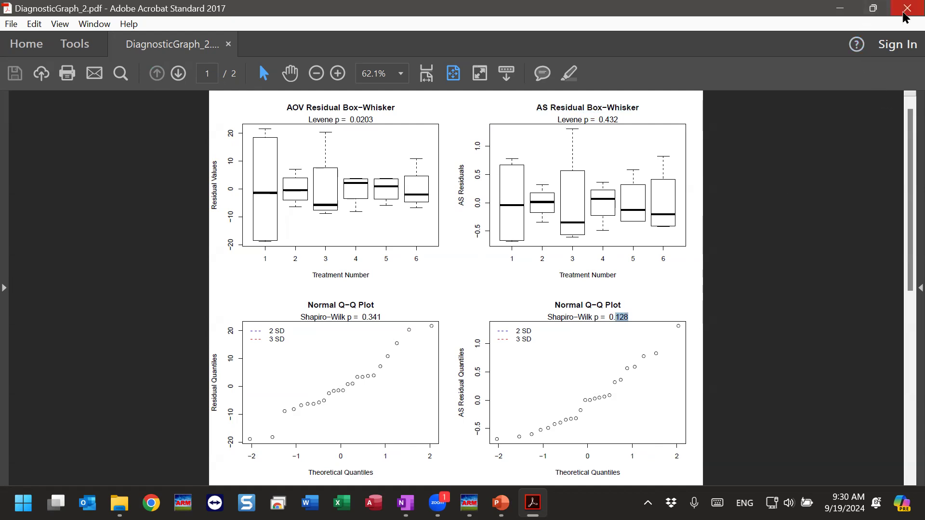
{"action": "left_click", "coordinate": [907, 8]}
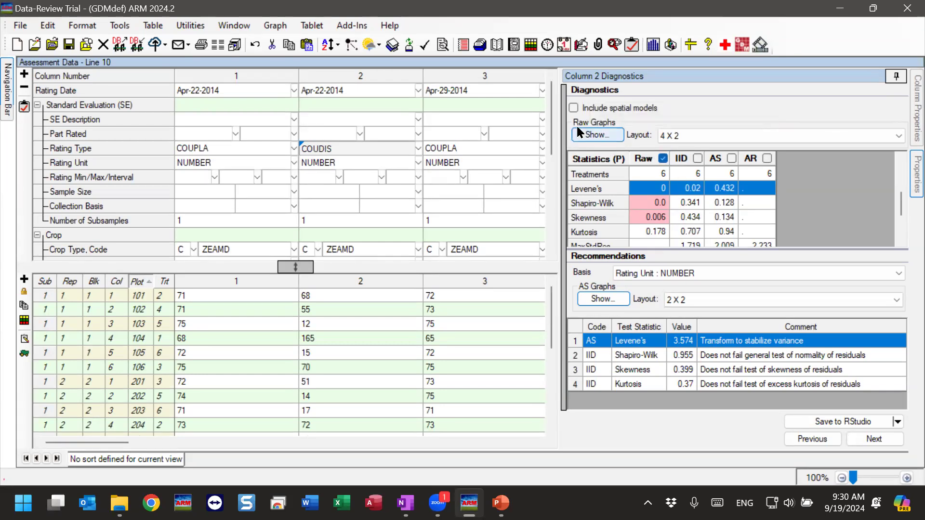
- Show the IID graphs for the Shapiro-Wilk recommendation, compare the Assessment 2 and AOV residual box-whisker plots, and close the PDF
{"action": "left_click", "coordinate": [600, 354]}
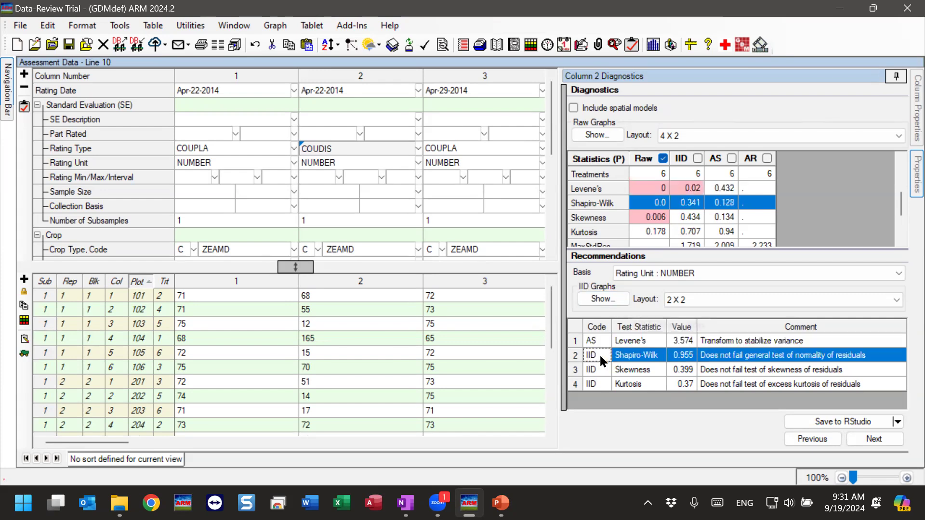
{"action": "left_click", "coordinate": [602, 299]}
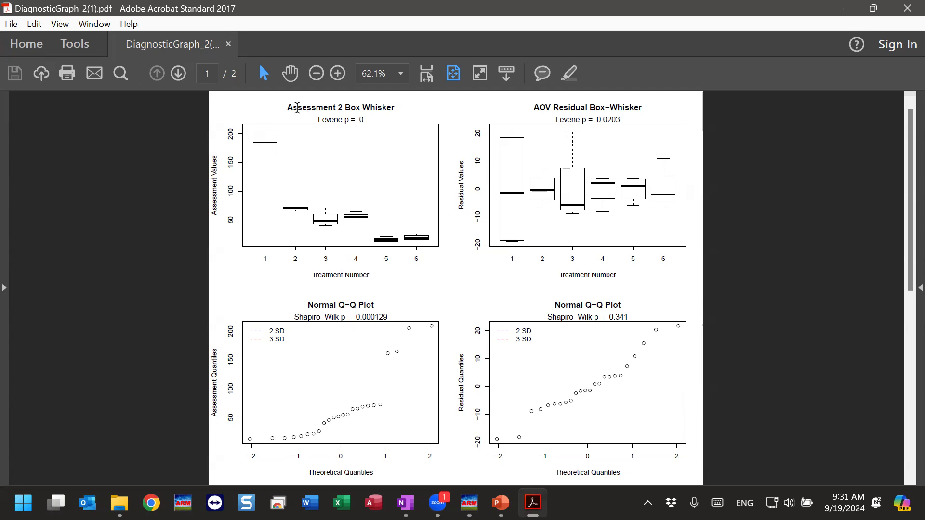
{"action": "left_click_drag", "start_coordinate": [287, 108], "coordinate": [404, 109]}
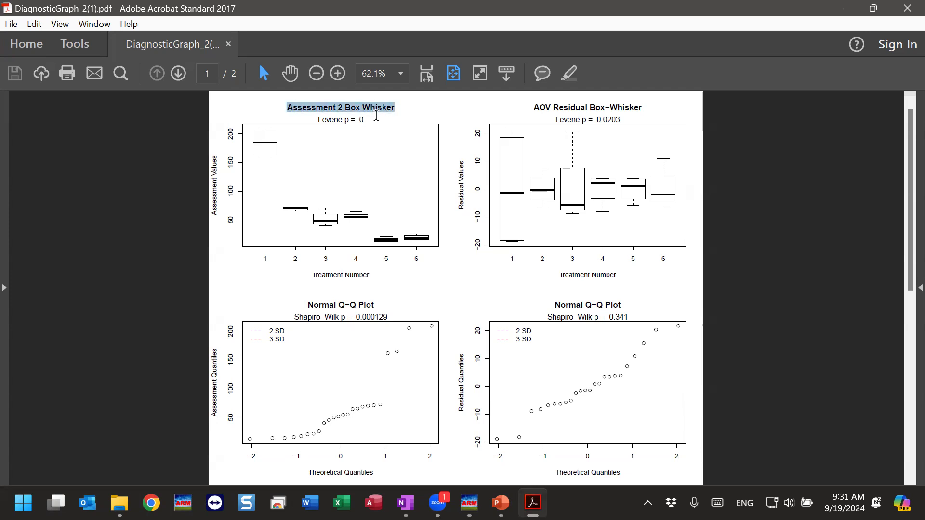
{"action": "left_click_drag", "start_coordinate": [533, 107], "coordinate": [617, 102]}
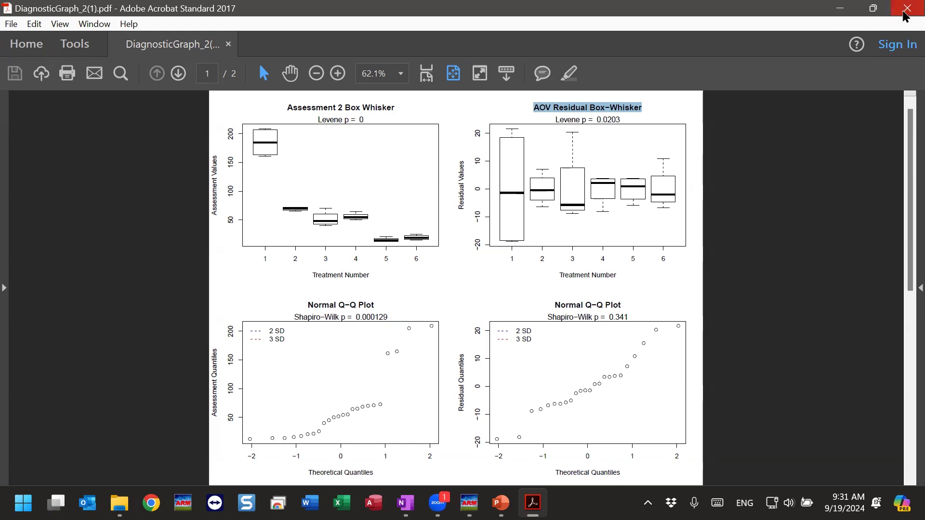
{"action": "left_click", "coordinate": [908, 8]}
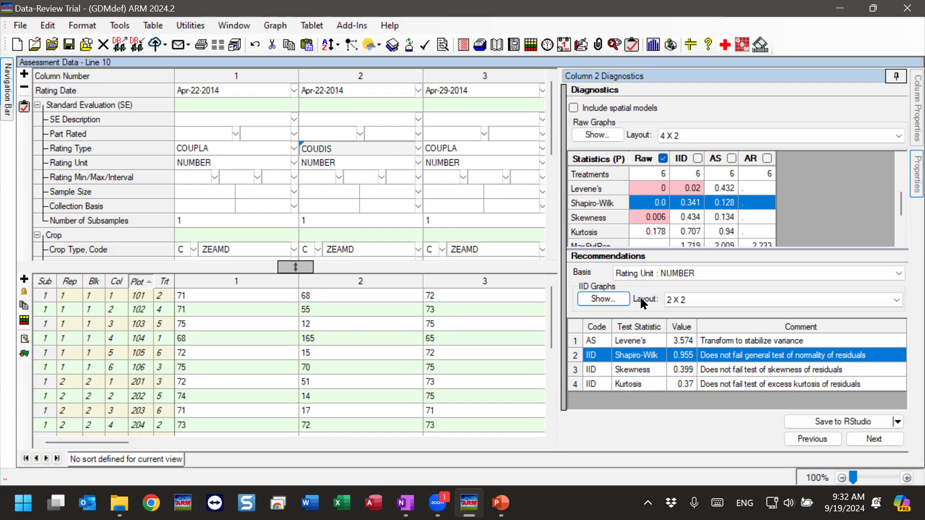
- Apply the AS code from the Levene's recommendation to column 2's ARM Action Codes
{"action": "scroll", "coordinate": [538, 195], "scroll_direction": "down", "scroll_amount": 3}
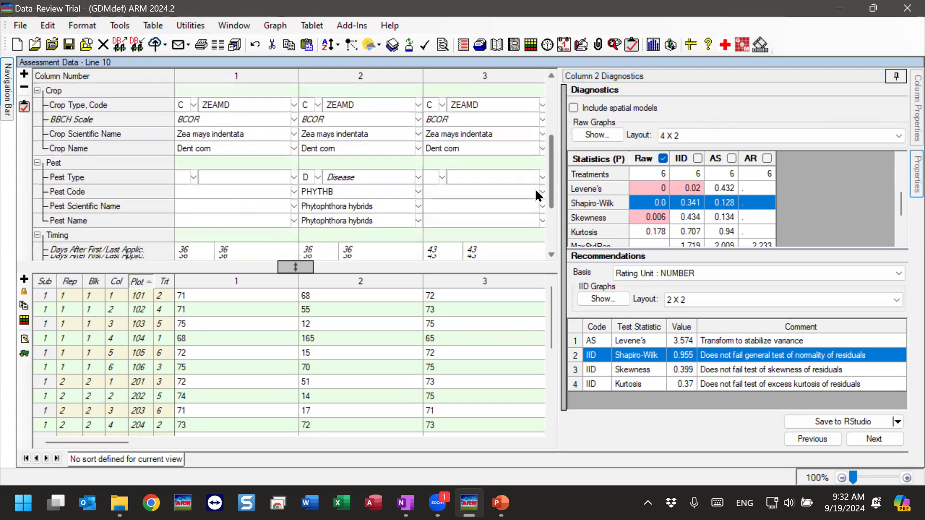
{"action": "scroll", "coordinate": [539, 195], "scroll_direction": "down", "scroll_amount": 2}
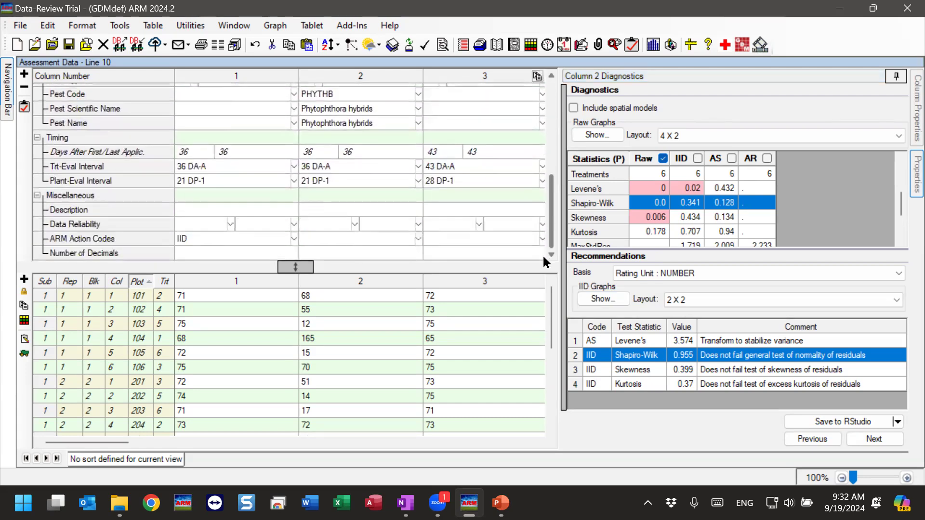
{"action": "left_click", "coordinate": [596, 340]}
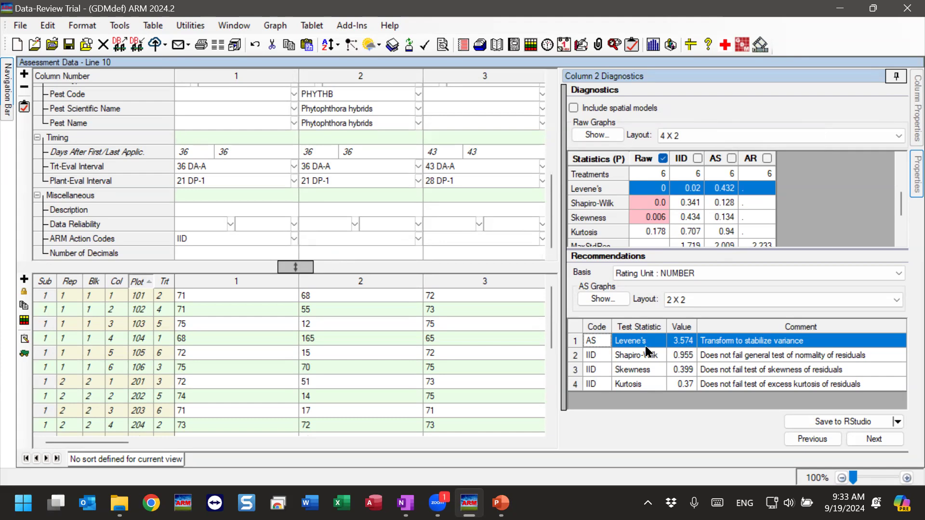
{"action": "double_click", "coordinate": [603, 343]}
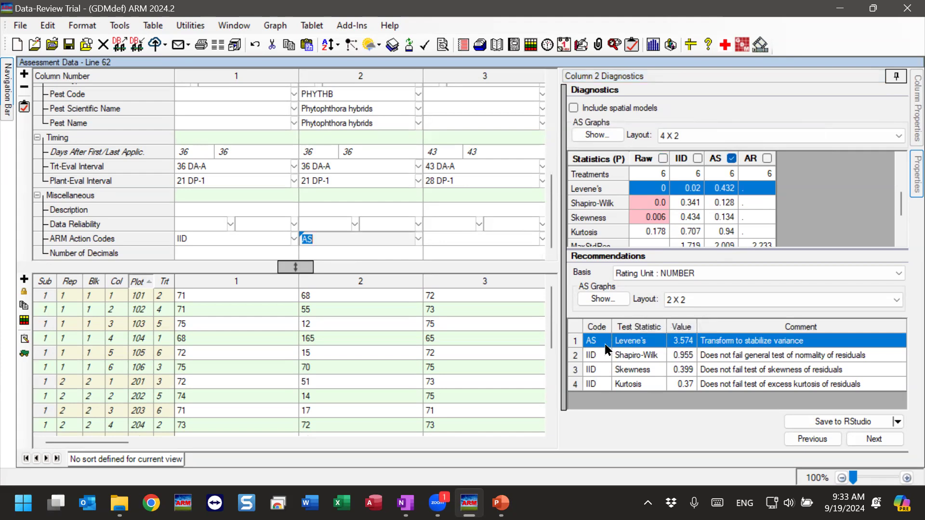
- Look up the description of column 2's AS code in the ARM Action Codes List and close the list
{"action": "left_click", "coordinate": [324, 240]}
{"action": "left_click", "coordinate": [418, 240]}
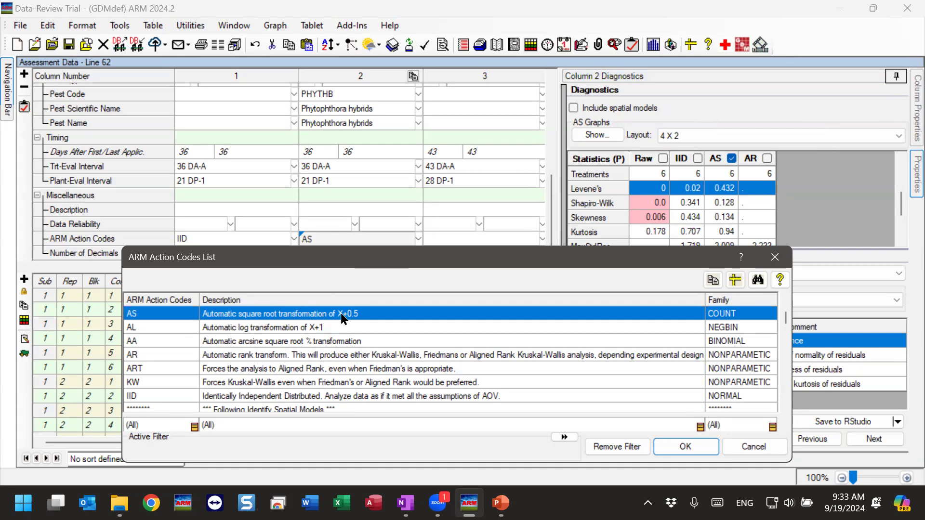
{"action": "left_click", "coordinate": [775, 256]}
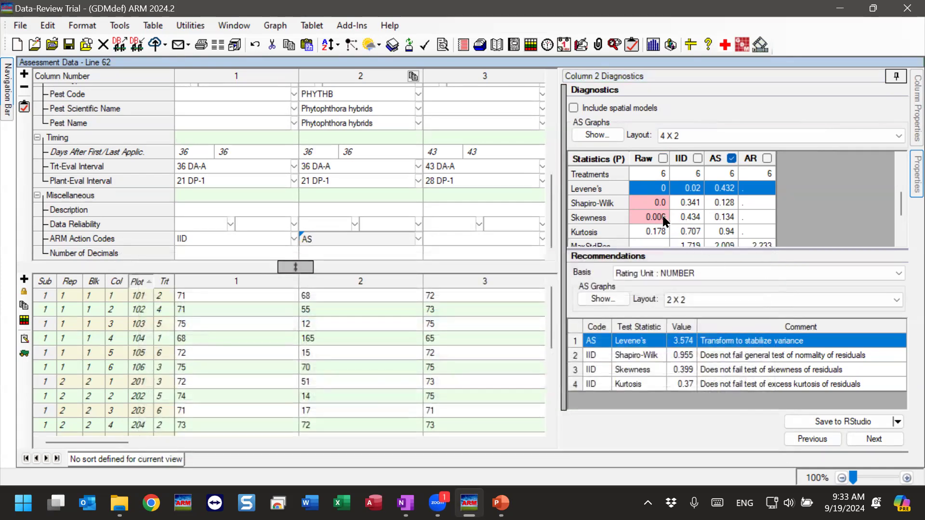
- Review column 2's assessment values across the plots and recheck its ARM action code
{"action": "left_click_drag", "start_coordinate": [340, 294], "coordinate": [339, 412]}
{"action": "left_click", "coordinate": [335, 343]}
{"action": "scroll", "coordinate": [339, 363], "scroll_direction": "down", "scroll_amount": 5}
{"action": "scroll", "coordinate": [342, 375], "scroll_direction": "up", "scroll_amount": 5}
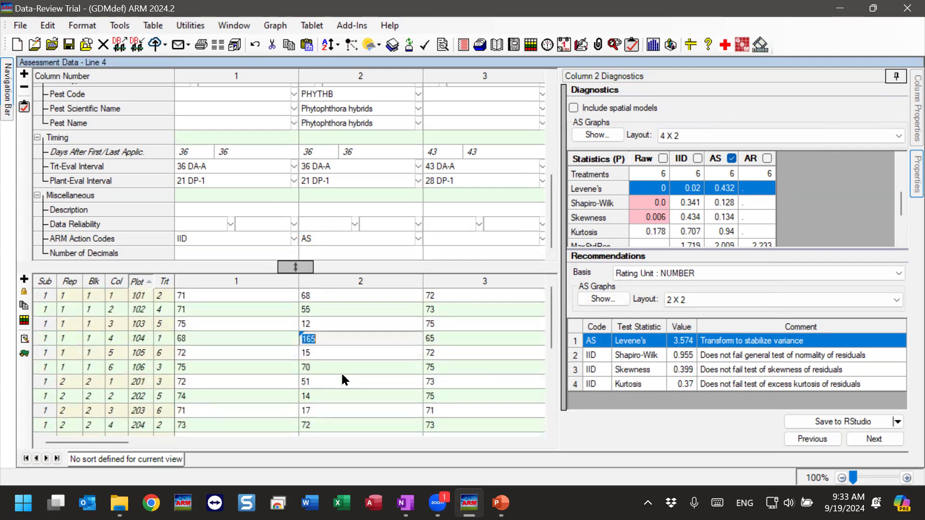
{"action": "left_click", "coordinate": [327, 234]}
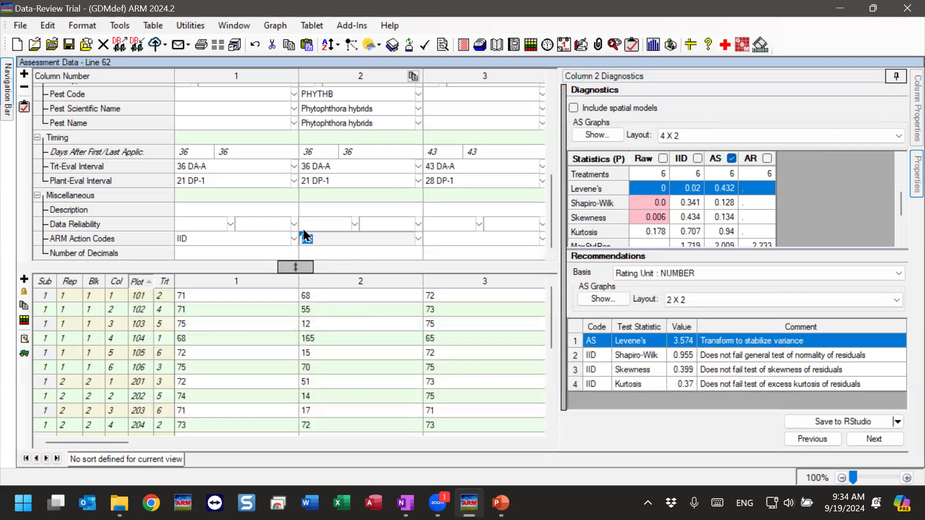
{"action": "left_click", "coordinate": [336, 238]}
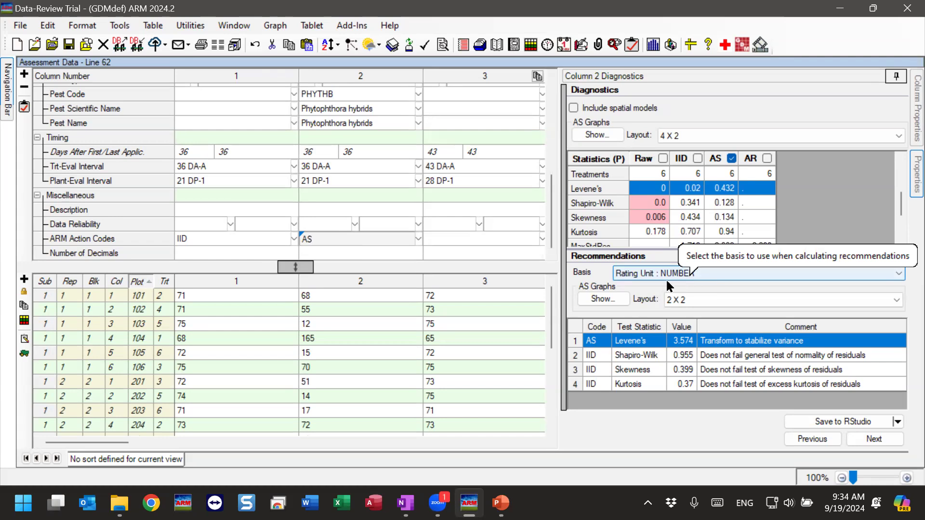
{"action": "left_click", "coordinate": [352, 306]}
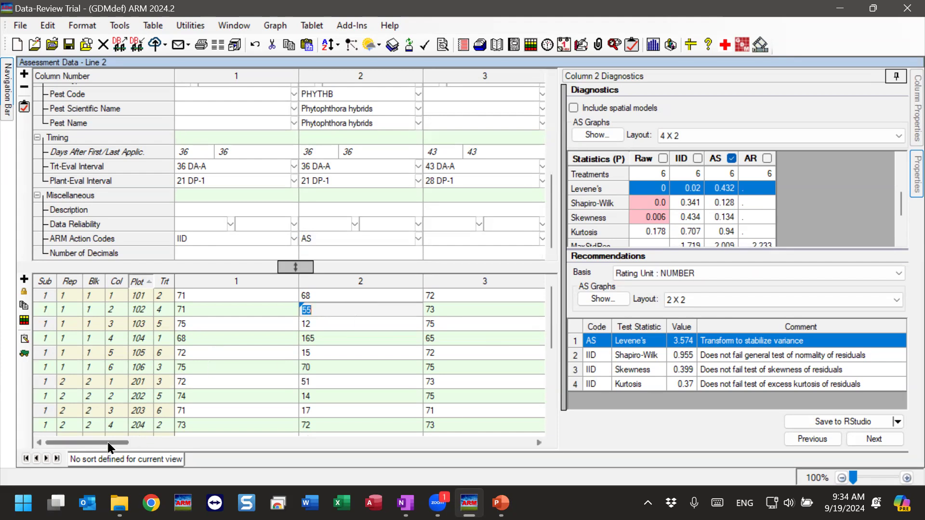
- Look through the assessment columns as far as column 12 and return to column 2's values for plots 104 and 102
{"action": "left_click_drag", "start_coordinate": [108, 444], "coordinate": [292, 443]}
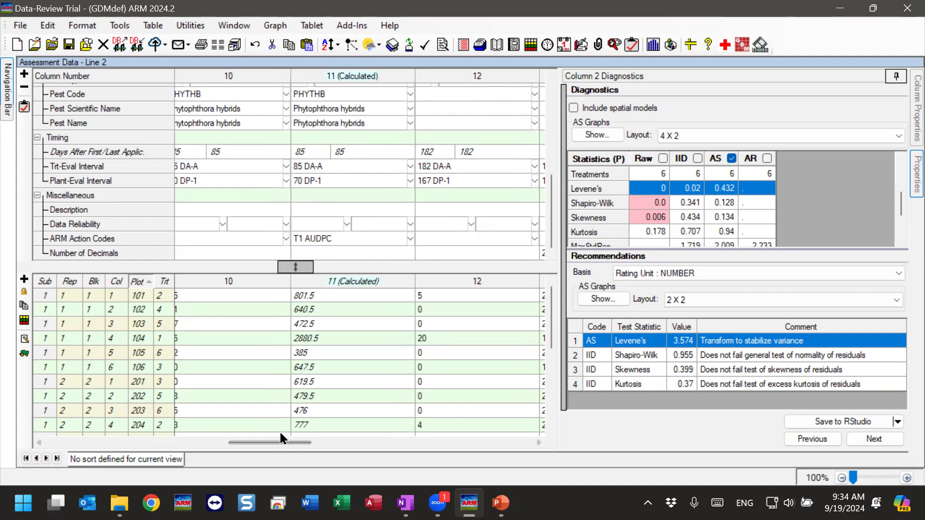
{"action": "left_click_drag", "start_coordinate": [281, 442], "coordinate": [116, 436]}
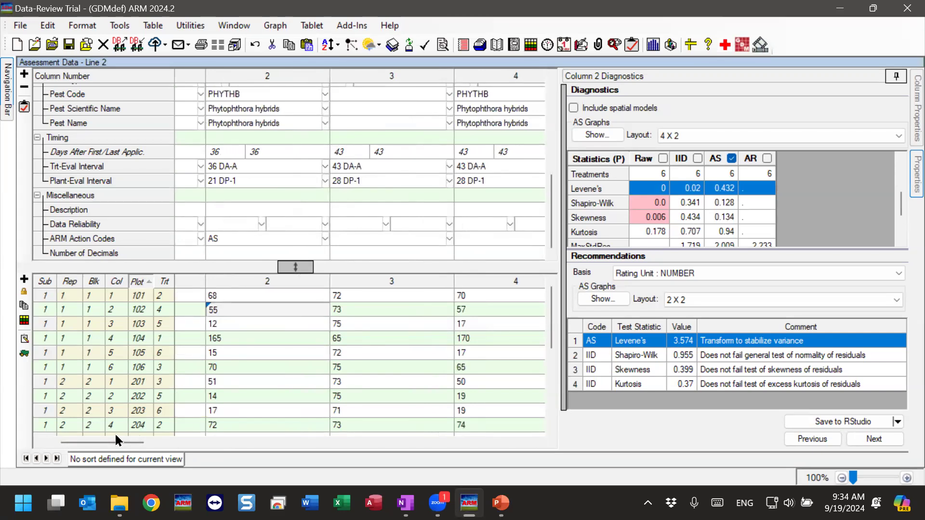
{"action": "left_click", "coordinate": [248, 337]}
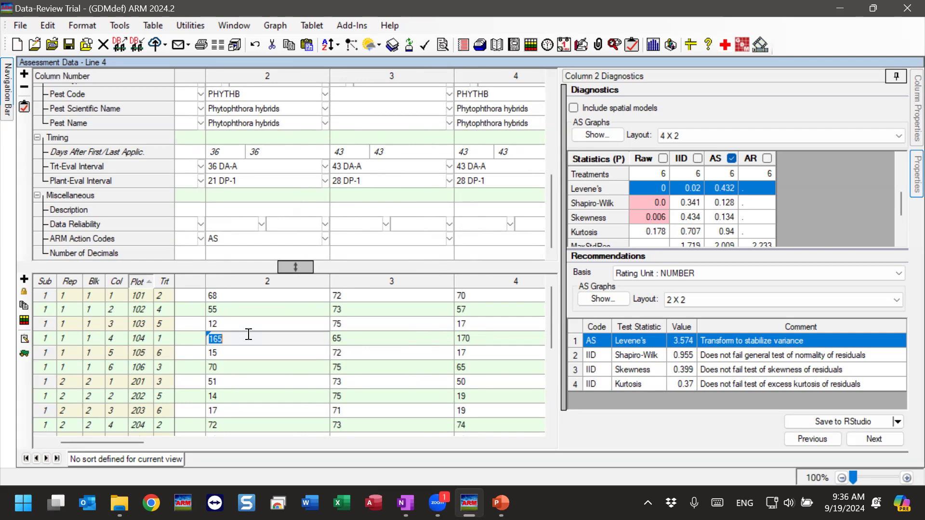
{"action": "left_click", "coordinate": [263, 308]}
- Examine column 3's diagnostic statistics for the Raw and IID models
{"action": "left_click", "coordinate": [359, 309]}
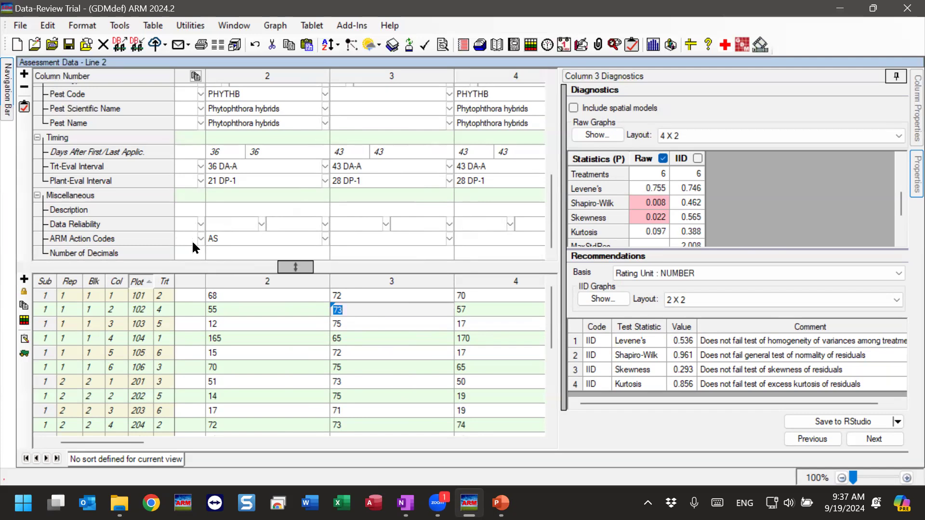
{"action": "left_click", "coordinate": [679, 206]}
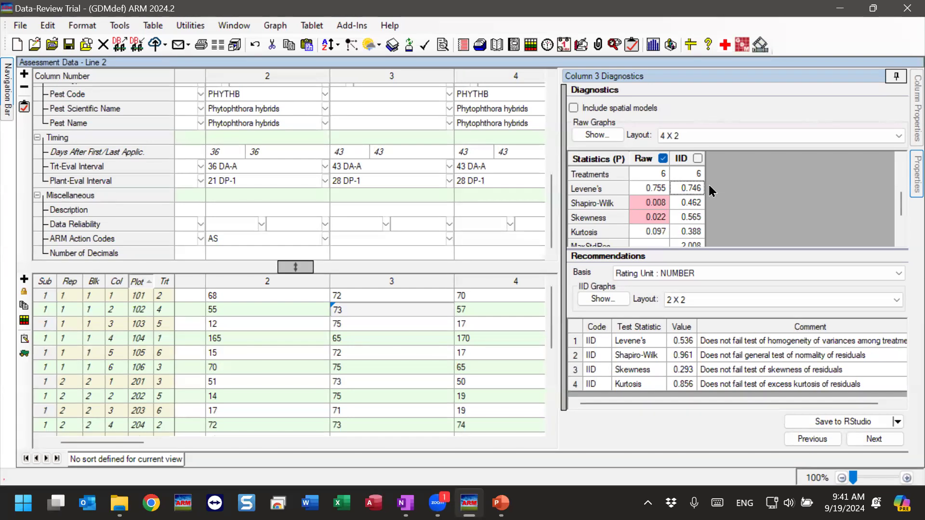
{"action": "scroll", "coordinate": [389, 334], "scroll_direction": "down", "scroll_amount": 2}
{"action": "scroll", "coordinate": [360, 403], "scroll_direction": "up", "scroll_amount": 2}
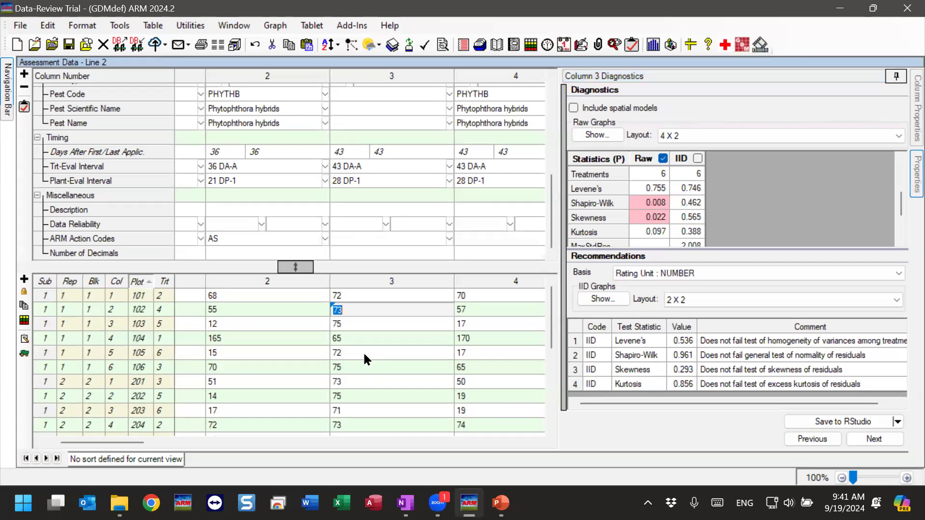
- View column 2's assessment map from the assessment properties and close the map
{"action": "left_click", "coordinate": [238, 338]}
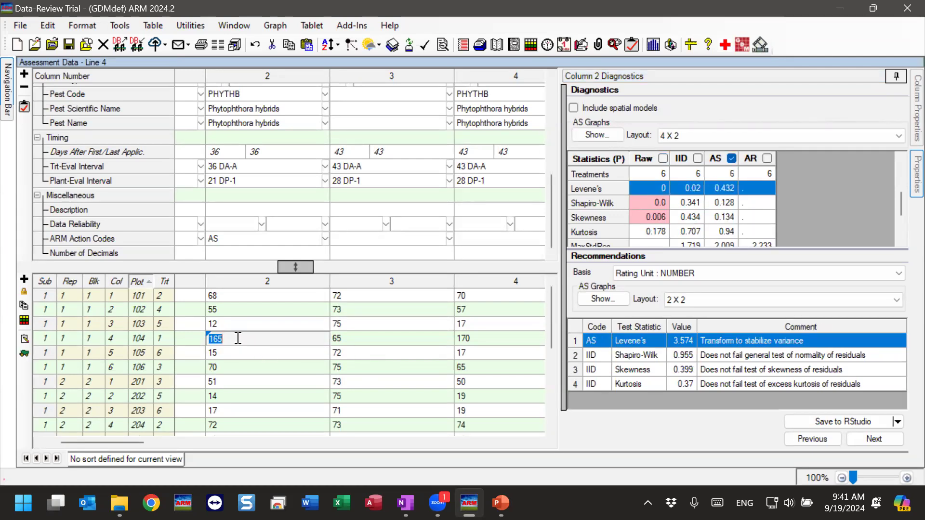
{"action": "left_click", "coordinate": [907, 166]}
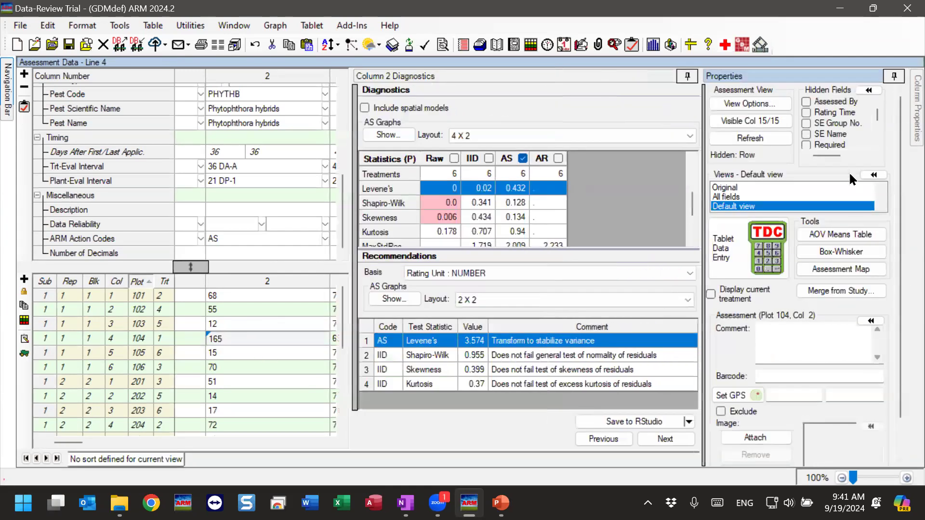
{"action": "left_click", "coordinate": [842, 269]}
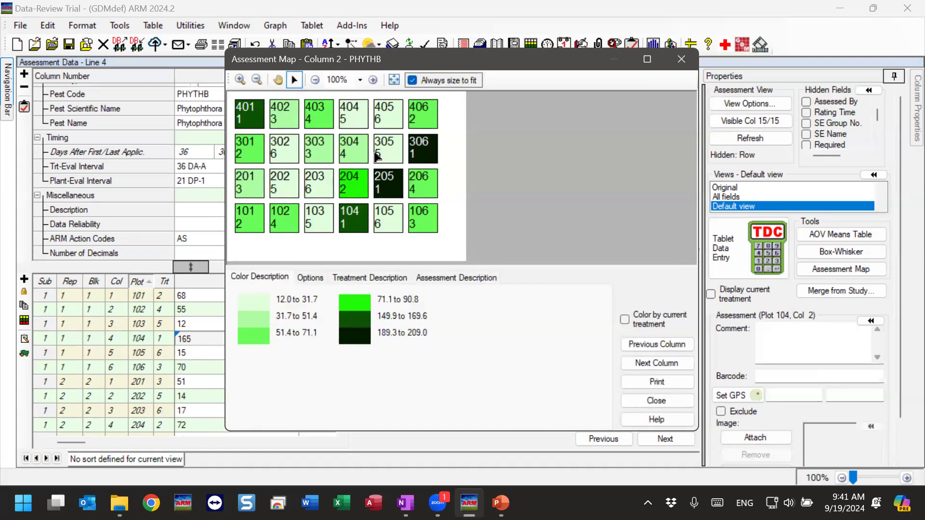
{"action": "left_click", "coordinate": [682, 59]}
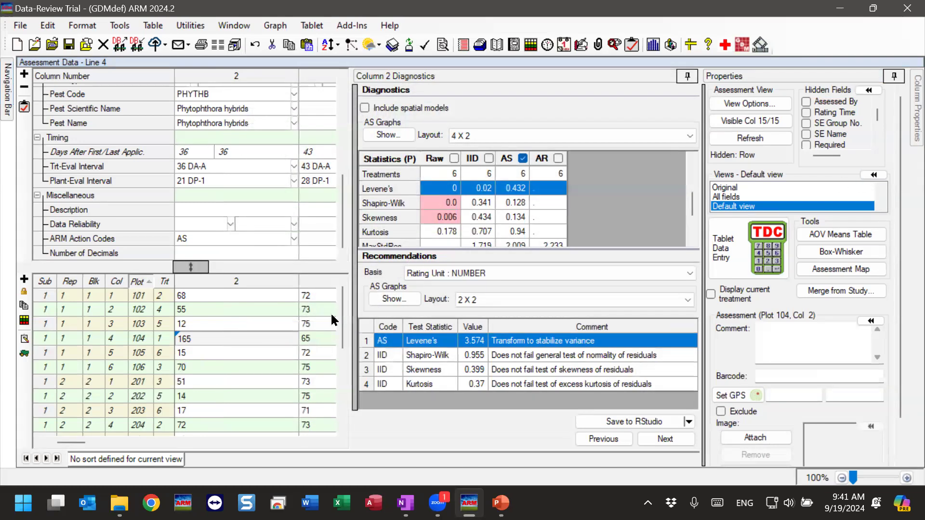
- Examine column 2's assessment values across the plots, including plots 103, 104, 306 and 401
{"action": "left_click", "coordinate": [203, 372]}
{"action": "left_click", "coordinate": [203, 324]}
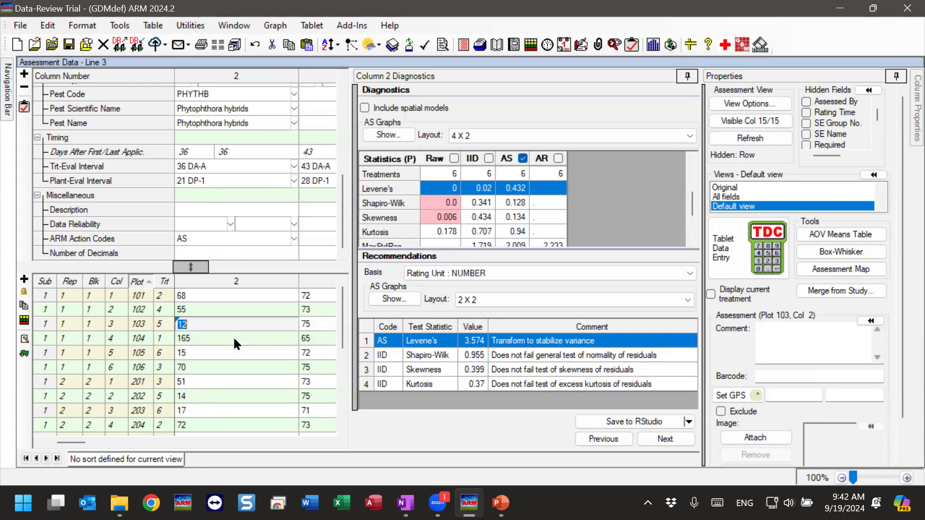
{"action": "key", "text": "Down"}
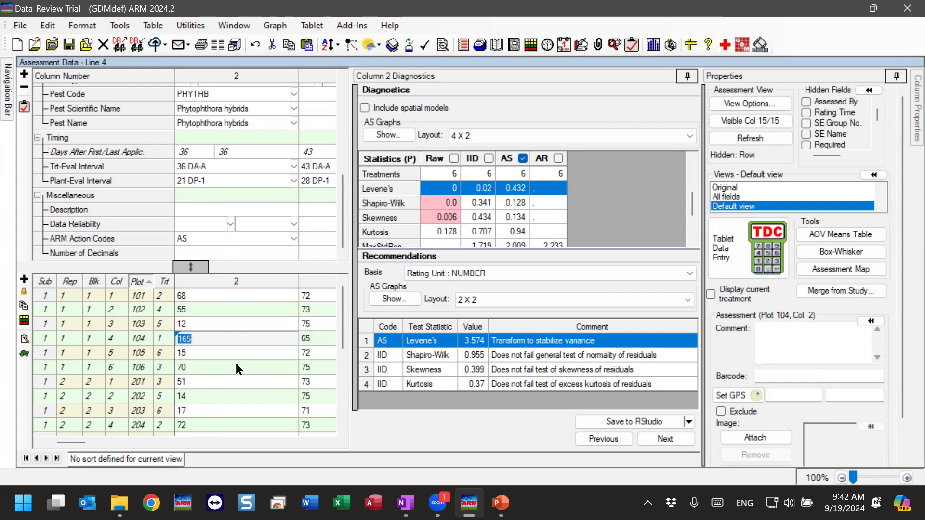
{"action": "scroll", "coordinate": [236, 360], "scroll_direction": "down", "scroll_amount": 5}
{"action": "left_click", "coordinate": [203, 356]}
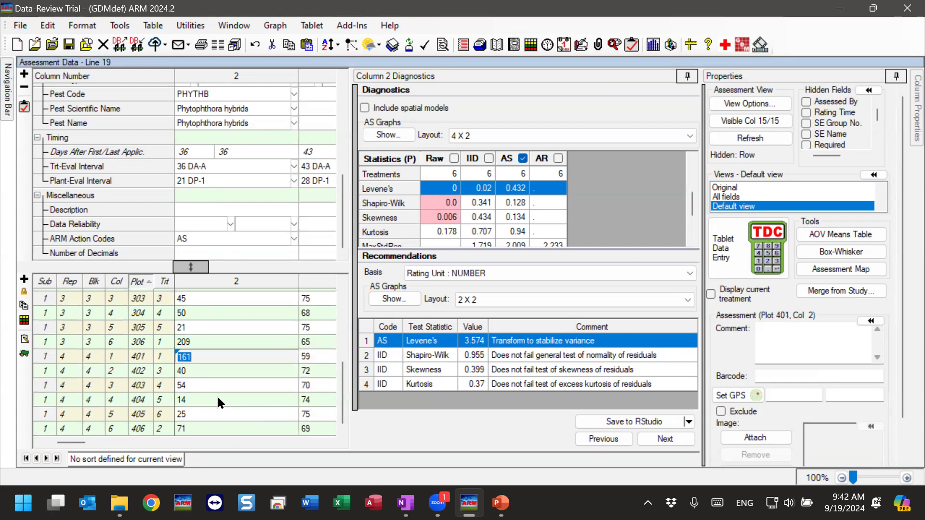
{"action": "left_click", "coordinate": [203, 343]}
{"action": "left_click", "coordinate": [205, 356]}
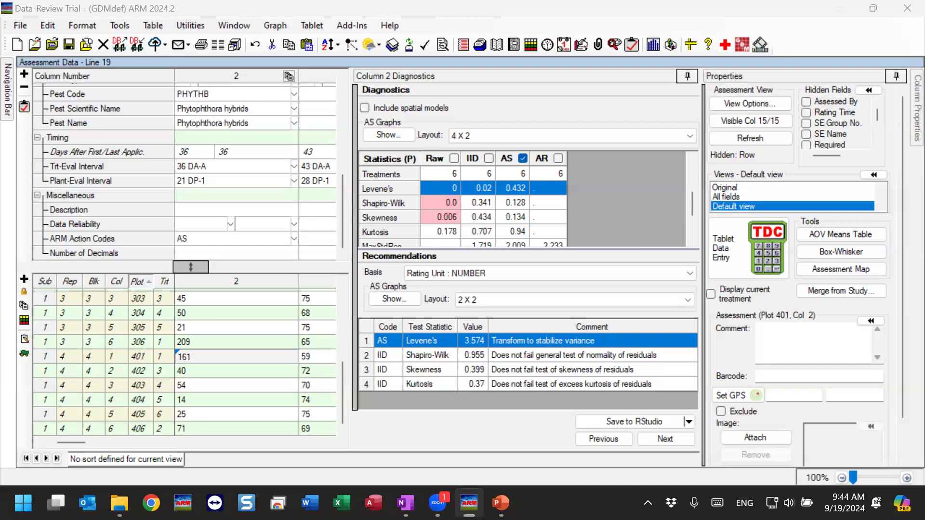
- Enter NM as column 3's ARM action code
{"action": "left_click", "coordinate": [324, 240]}
{"action": "scroll", "coordinate": [280, 241], "scroll_direction": "up", "scroll_amount": 10}
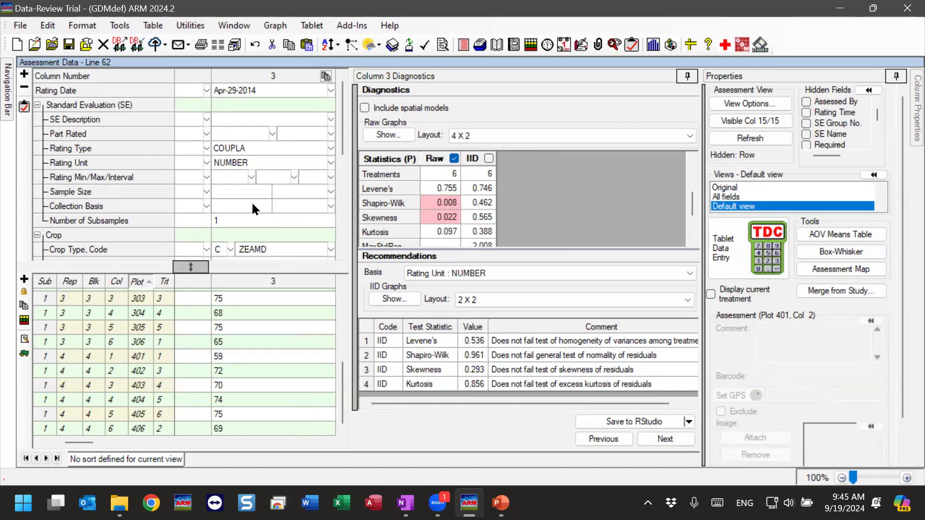
{"action": "scroll", "coordinate": [251, 201], "scroll_direction": "down", "scroll_amount": 6}
{"action": "left_click", "coordinate": [231, 238]}
{"action": "type", "text": "NM"}
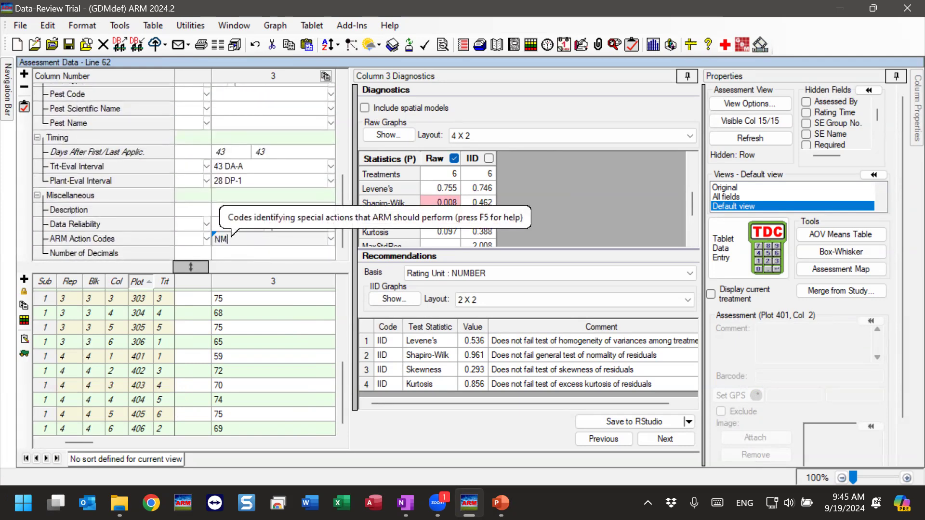
{"action": "key", "text": "Return"}
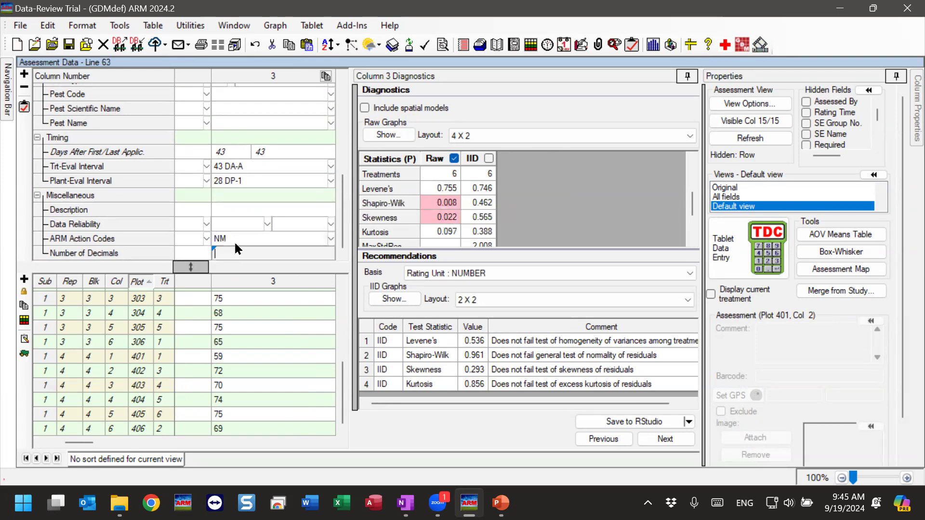
- Look up the description of the NM code in the ARM Action Codes List and close the list
{"action": "left_click", "coordinate": [253, 241]}
{"action": "left_click", "coordinate": [331, 238]}
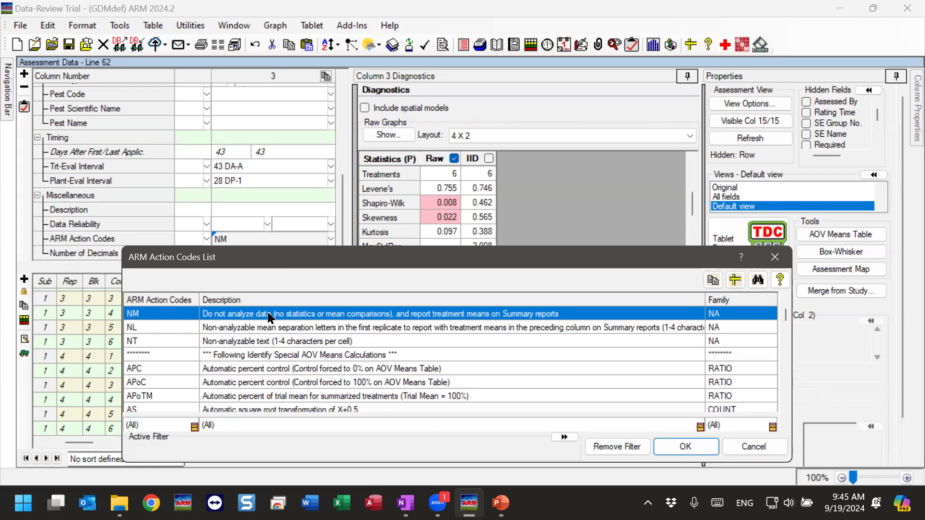
{"action": "left_click", "coordinate": [681, 446]}
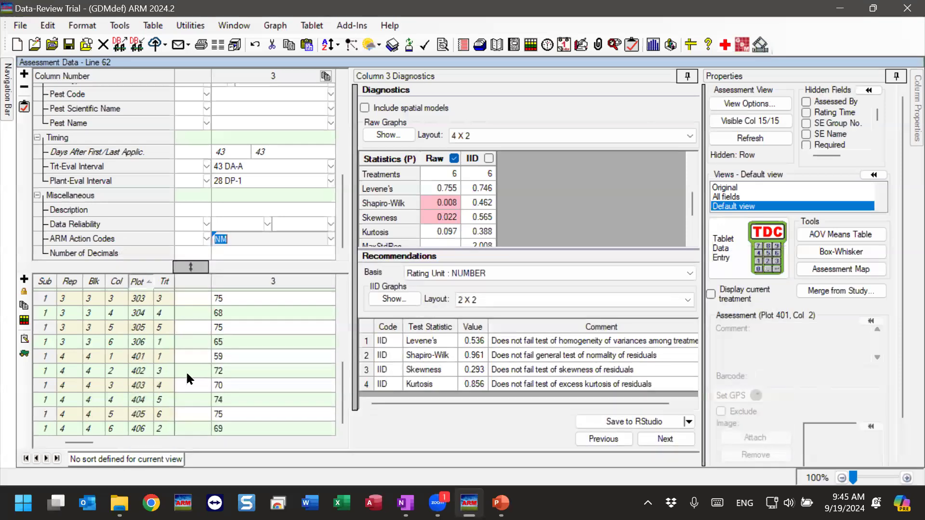
- Try to clear the NM code from column 3's ARM Action Codes and recheck the column's diagnostics
{"action": "left_click", "coordinate": [257, 237]}
{"action": "left_click", "coordinate": [256, 237]}
{"action": "key", "text": "BackSpace"}
{"action": "key", "text": "BackSpace"}
{"action": "key", "text": "BackSpace"}
{"action": "left_click", "coordinate": [191, 312]}
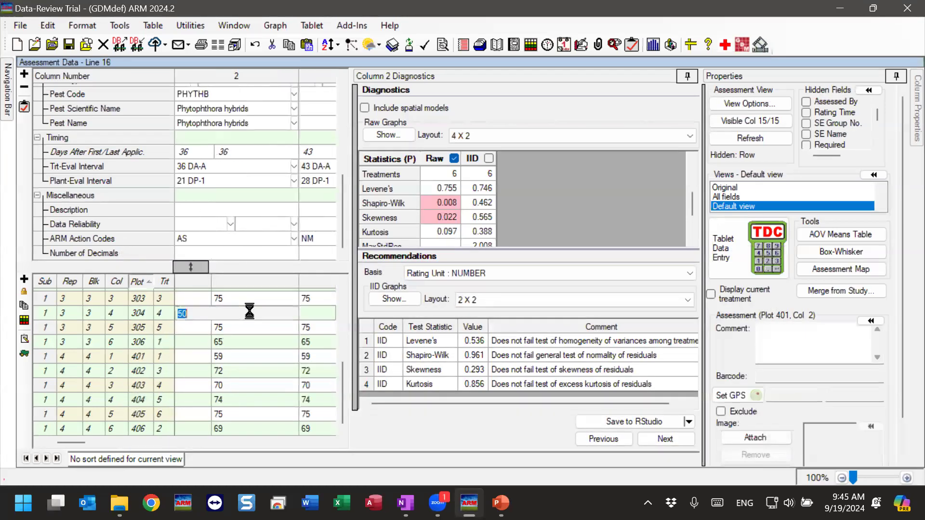
{"action": "left_click", "coordinate": [306, 310]}
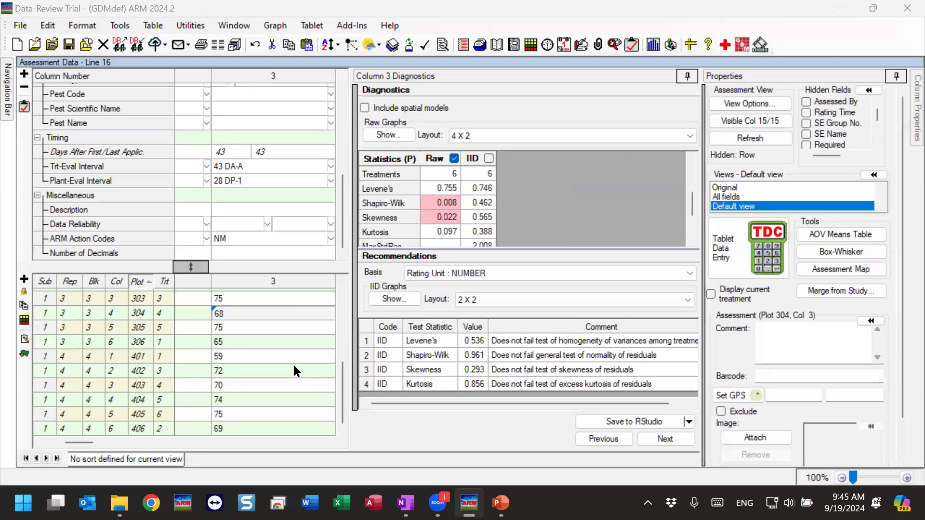
{"action": "left_click", "coordinate": [283, 334]}
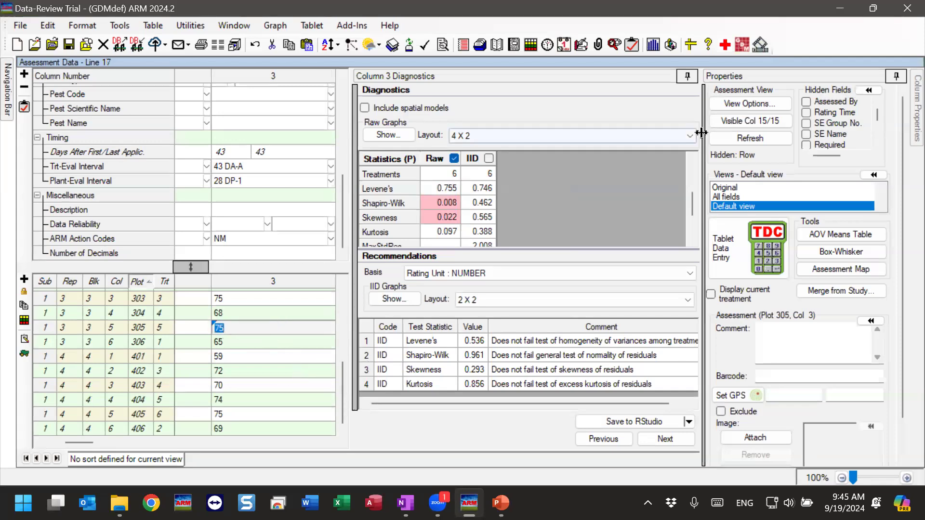
- Collapse the assessment properties and compare the diagnostics, rating types and rating units of columns 3 and 4
{"action": "left_click", "coordinate": [894, 78]}
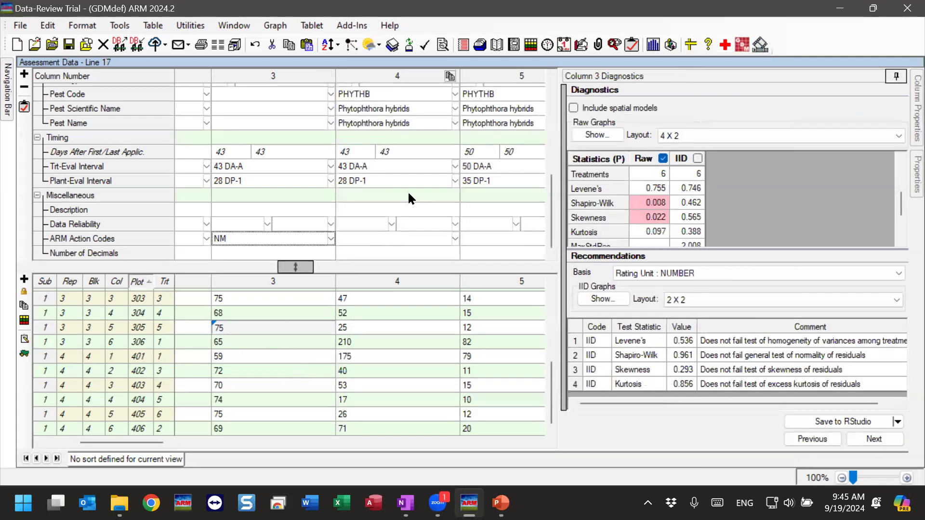
{"action": "left_click", "coordinate": [236, 311]}
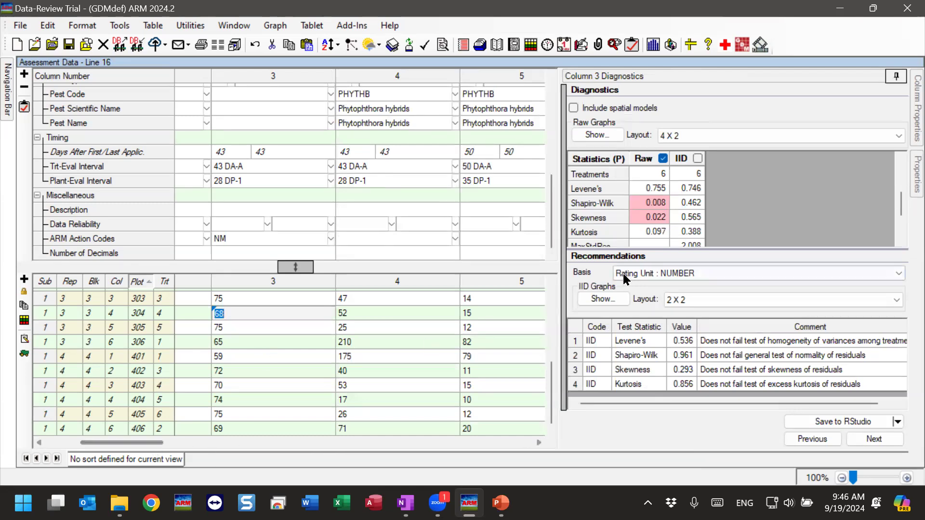
{"action": "left_click", "coordinate": [376, 314]}
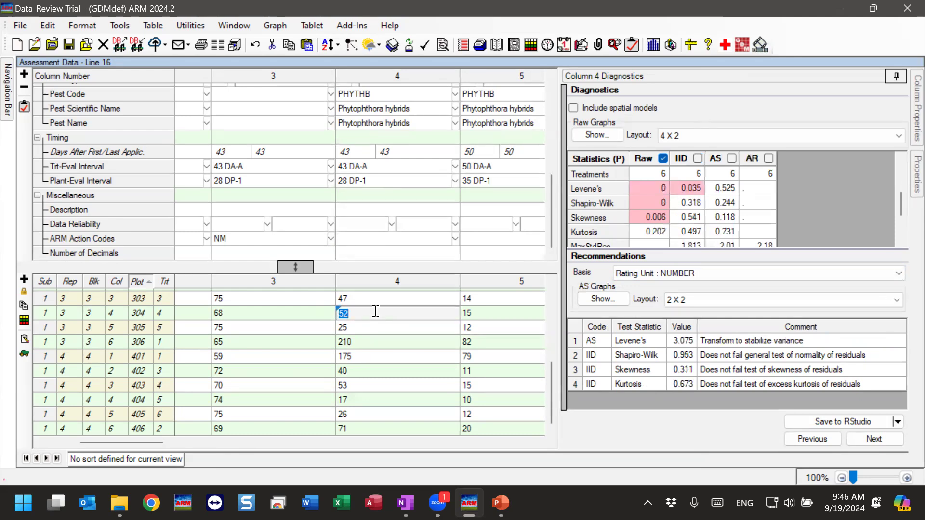
{"action": "scroll", "coordinate": [256, 215], "scroll_direction": "up", "scroll_amount": 5}
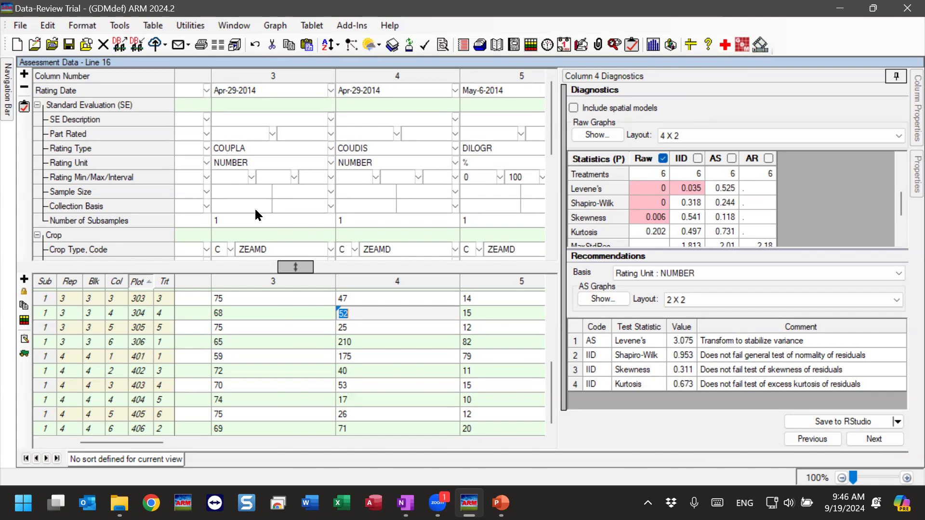
- Replace column 3's ARM action code with IID from the Levene's recommendation
{"action": "left_click", "coordinate": [280, 311]}
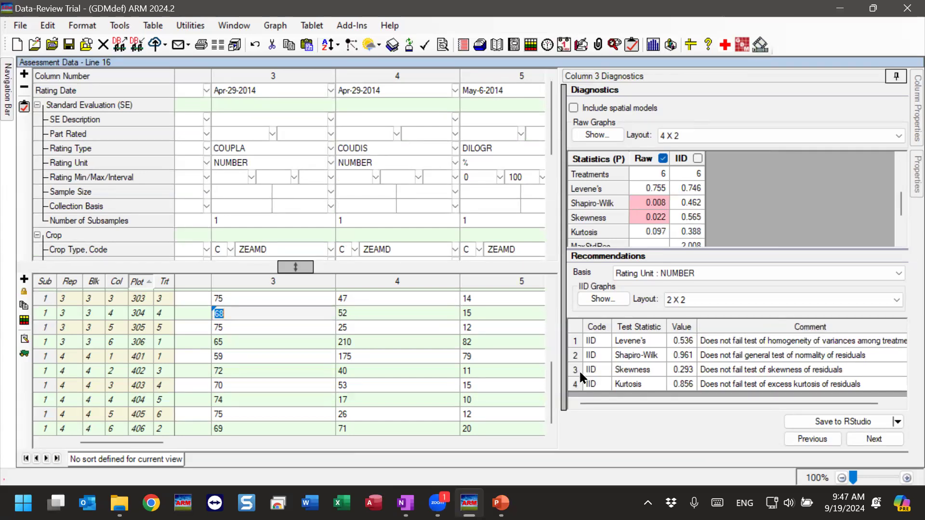
{"action": "left_click", "coordinate": [594, 341]}
{"action": "left_click_drag", "start_coordinate": [227, 254], "coordinate": [215, 254]}
{"action": "key", "text": "Delete"}
{"action": "left_click", "coordinate": [236, 328]}
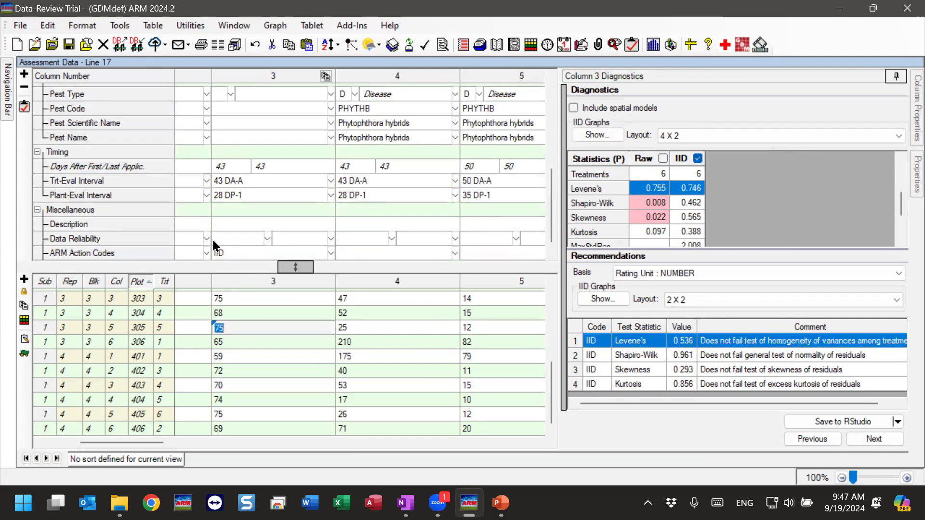
- Review column 4's recommendations and the available Basis options, keeping Rating Unit : NUMBER
{"action": "left_click", "coordinate": [369, 329]}
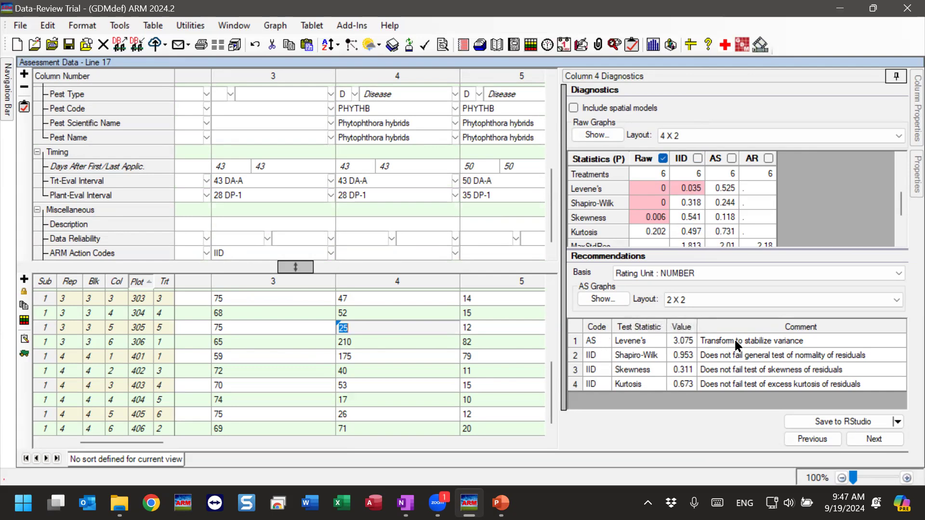
{"action": "left_click", "coordinate": [700, 274]}
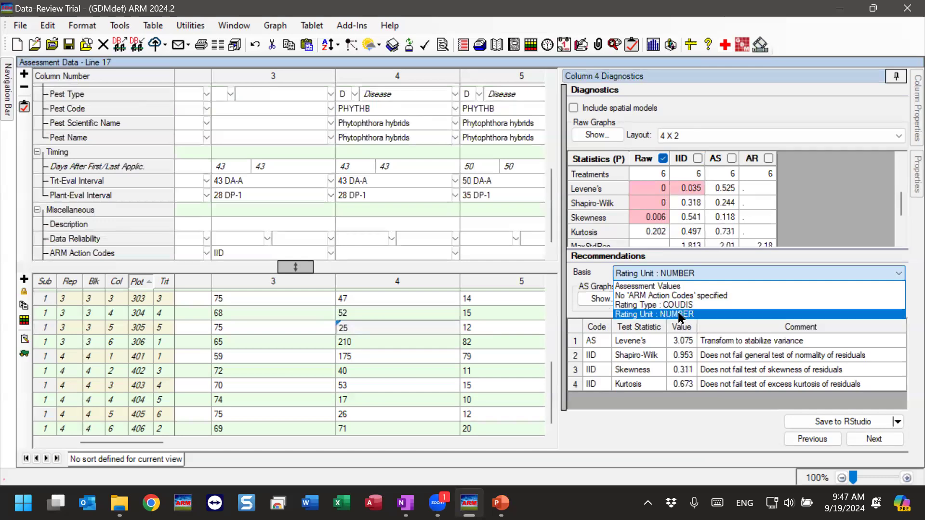
{"action": "left_click", "coordinate": [685, 398]}
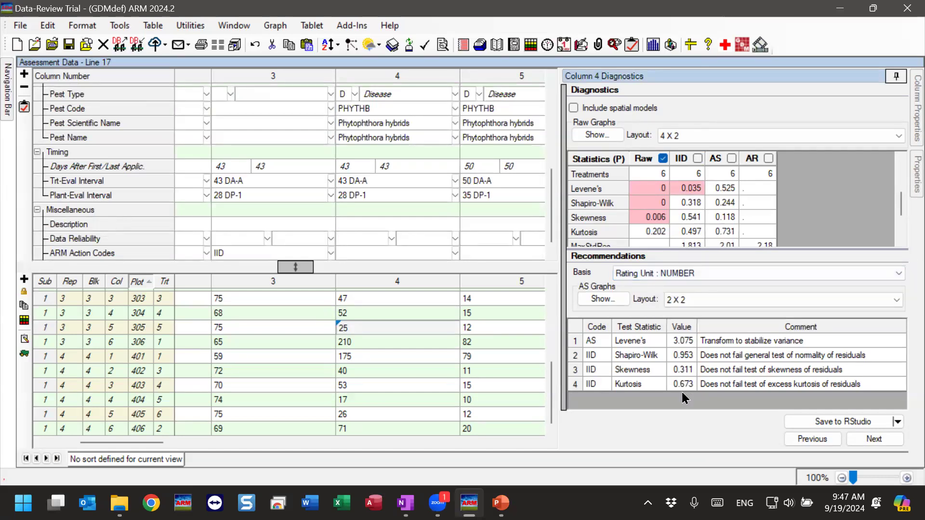
- Apply the AS code from the Levene's recommendation to column 4's ARM Action Codes and advance to the next column's diagnostics
{"action": "left_click", "coordinate": [606, 342]}
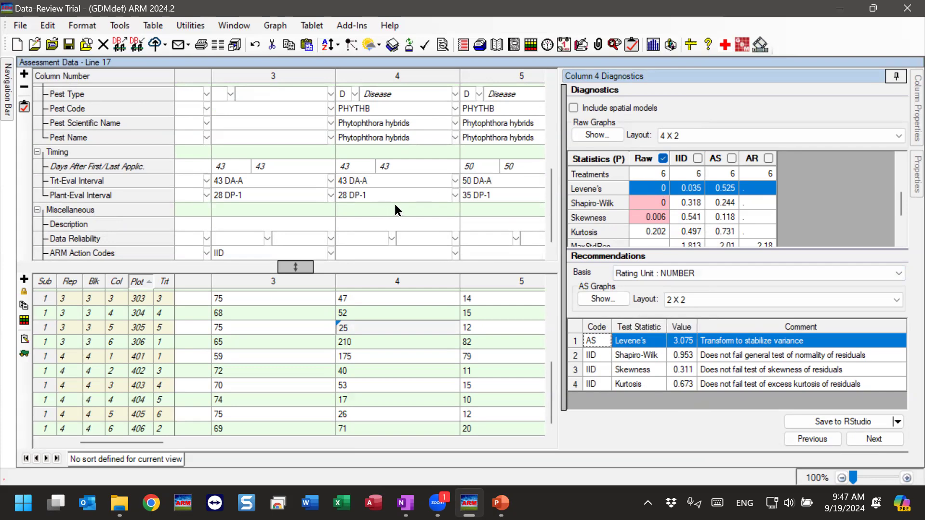
{"action": "scroll", "coordinate": [392, 201], "scroll_direction": "up", "scroll_amount": 6}
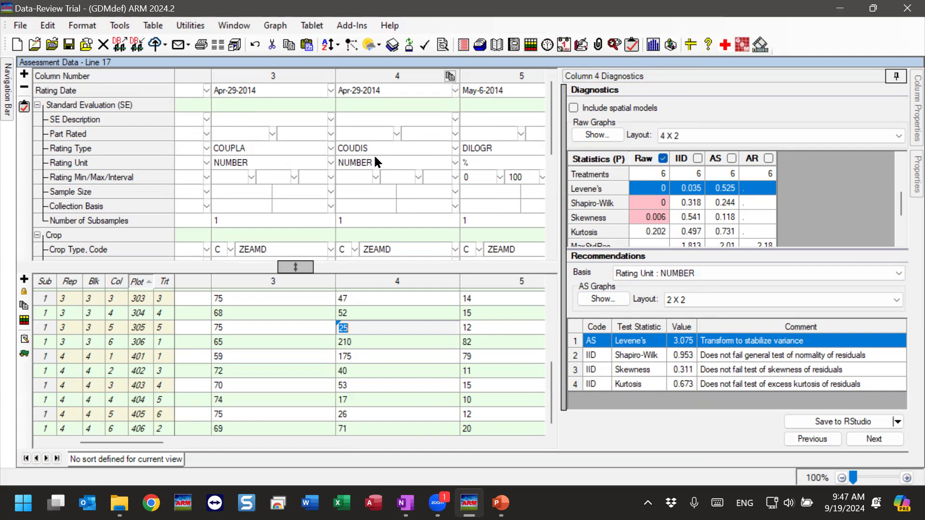
{"action": "double_click", "coordinate": [604, 345]}
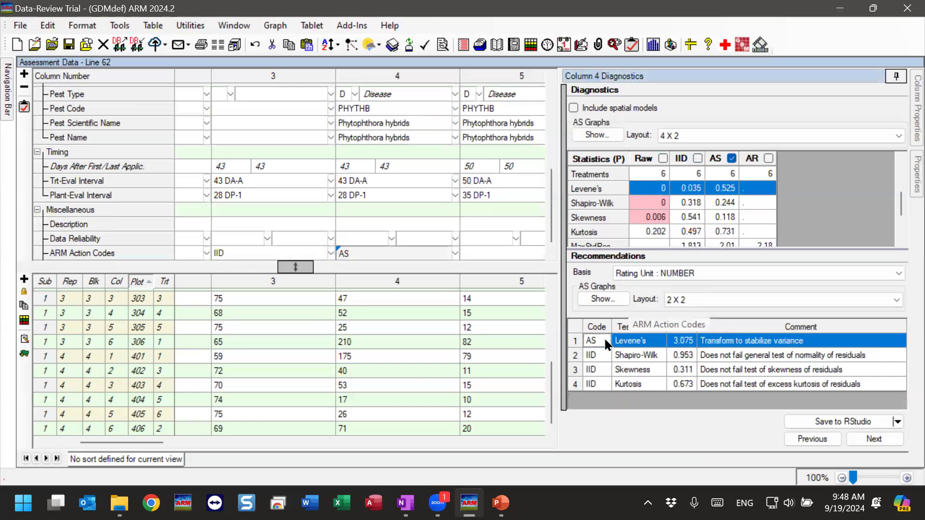
{"action": "left_click", "coordinate": [883, 439]}
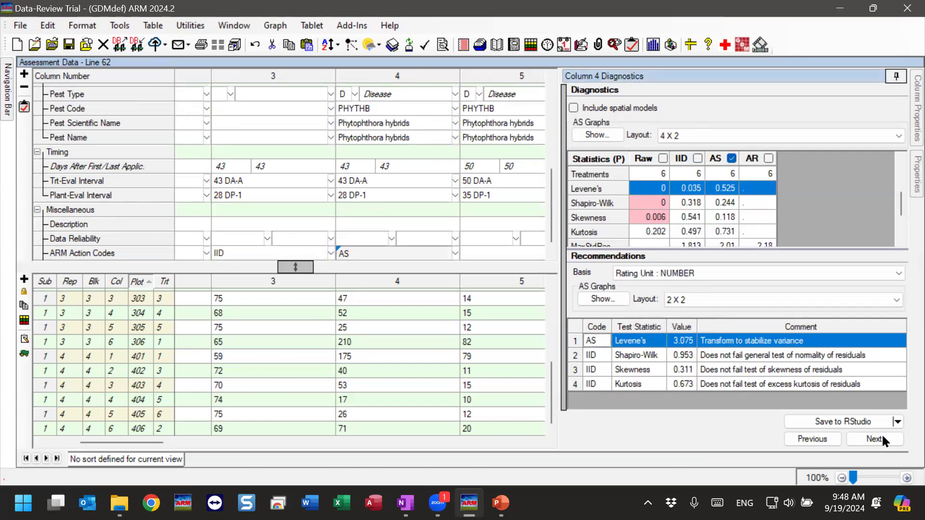
- Apply the IID code from the Levene's recommendation to columns 5, 6 and 7, ending on column 8's diagnostics
{"action": "left_click", "coordinate": [597, 341]}
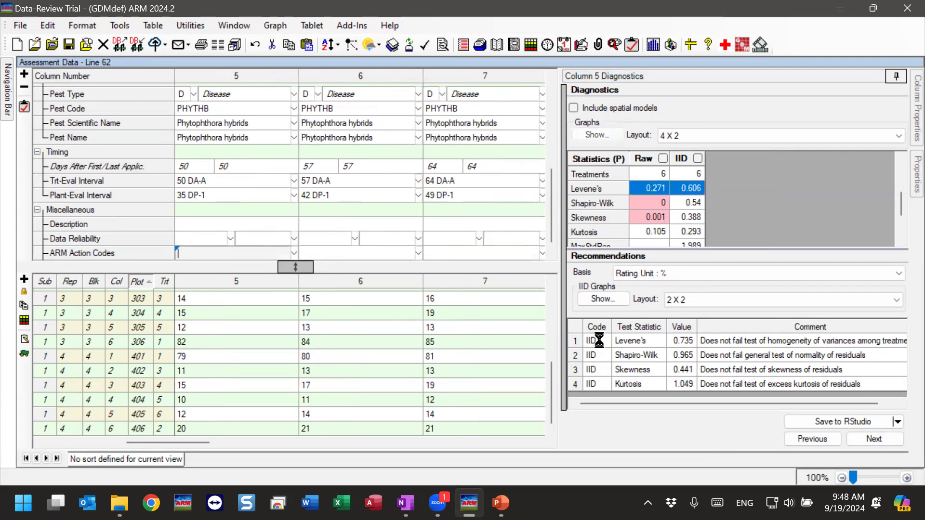
{"action": "left_click", "coordinate": [873, 440]}
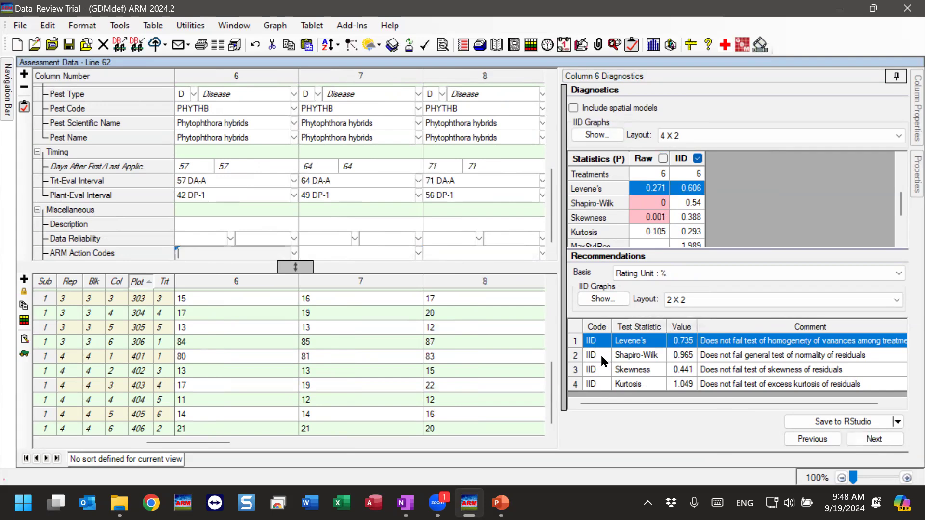
{"action": "left_click", "coordinate": [598, 339]}
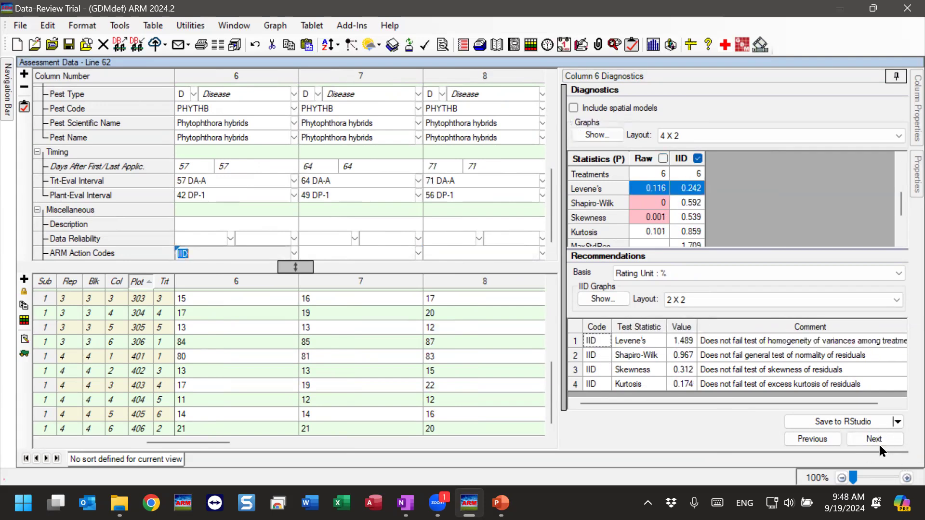
{"action": "left_click", "coordinate": [878, 440]}
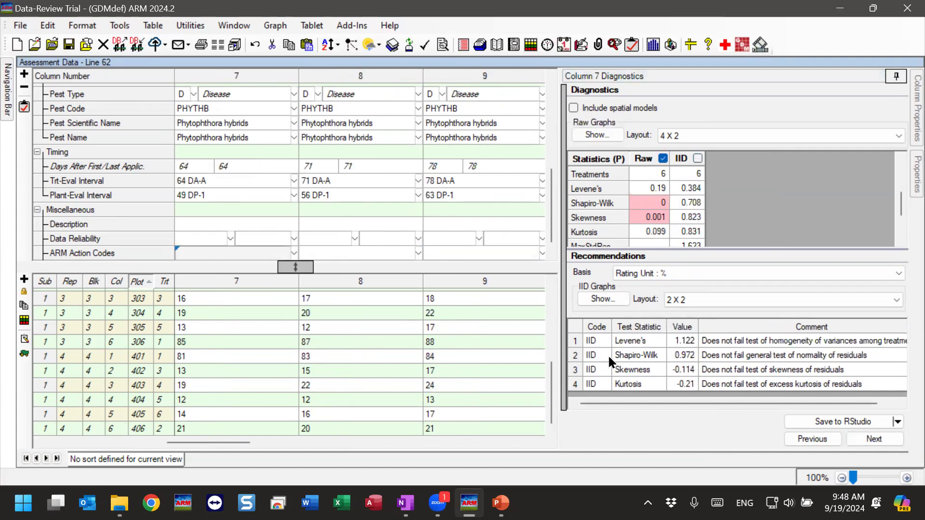
{"action": "left_click", "coordinate": [598, 339]}
{"action": "left_click", "coordinate": [876, 439]}
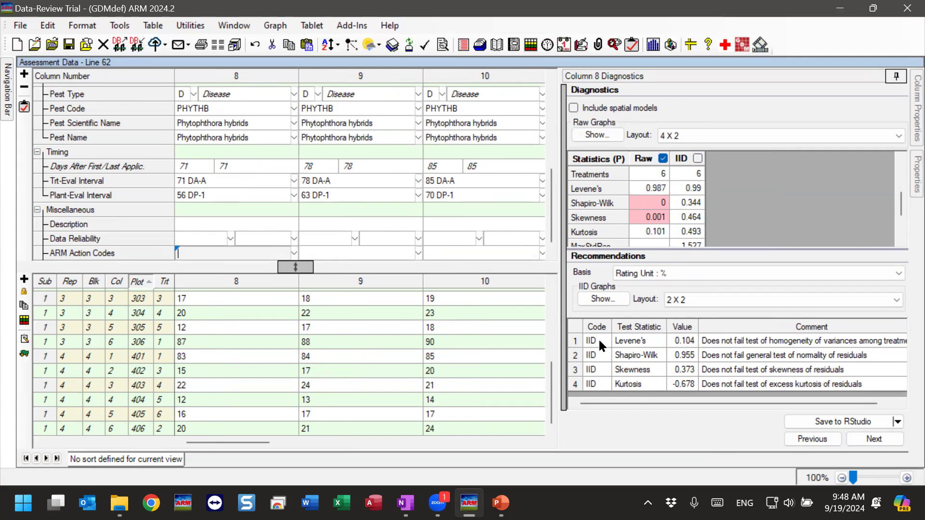
- Apply the IID code from the Levene's recommendation to the ARM Action Codes of columns 8, 9 and 10
{"action": "left_click", "coordinate": [876, 439]}
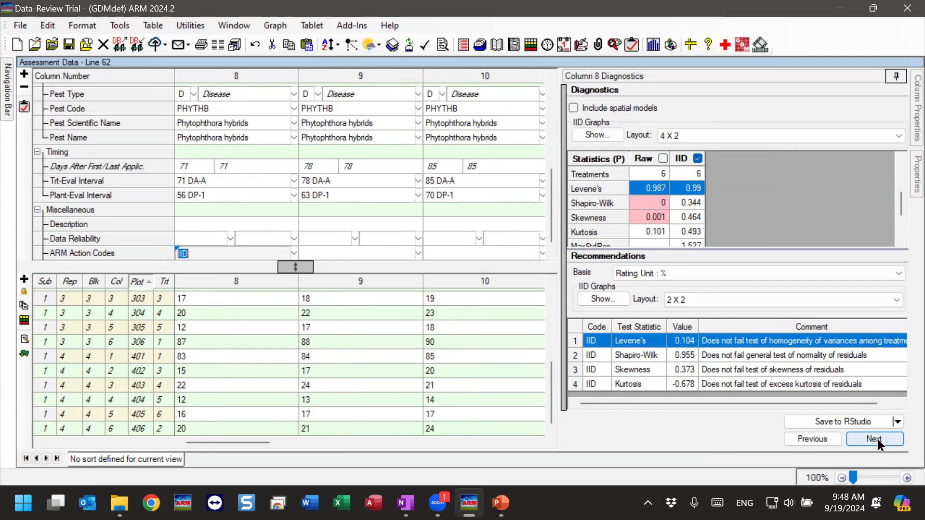
{"action": "left_click", "coordinate": [875, 439]}
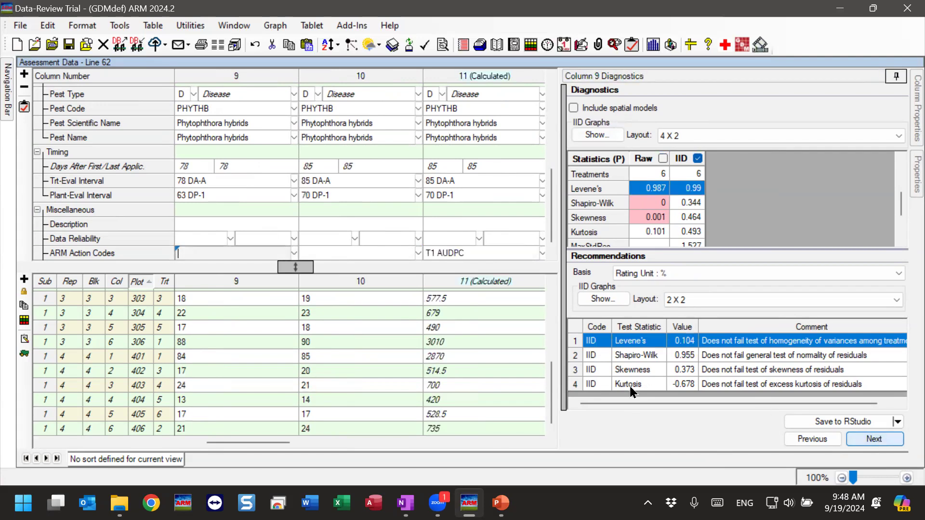
{"action": "left_click", "coordinate": [594, 339]}
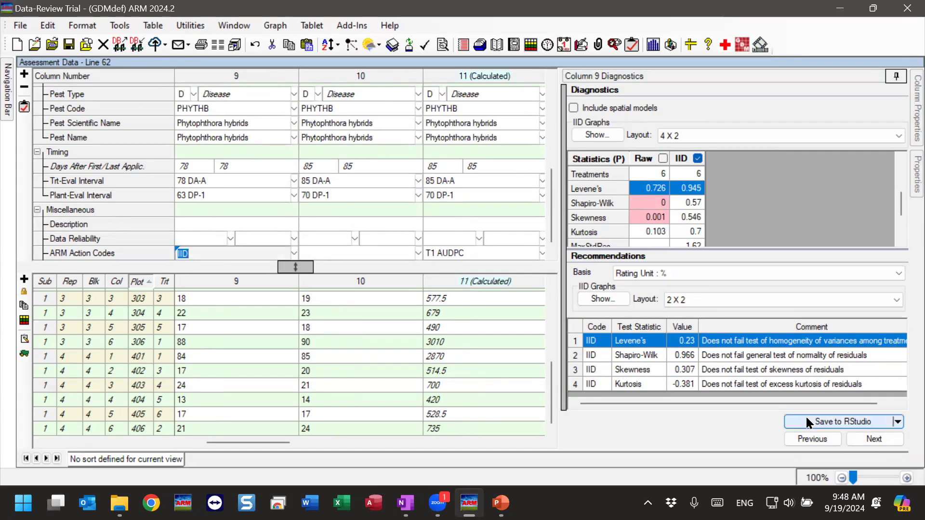
{"action": "left_click", "coordinate": [350, 317]}
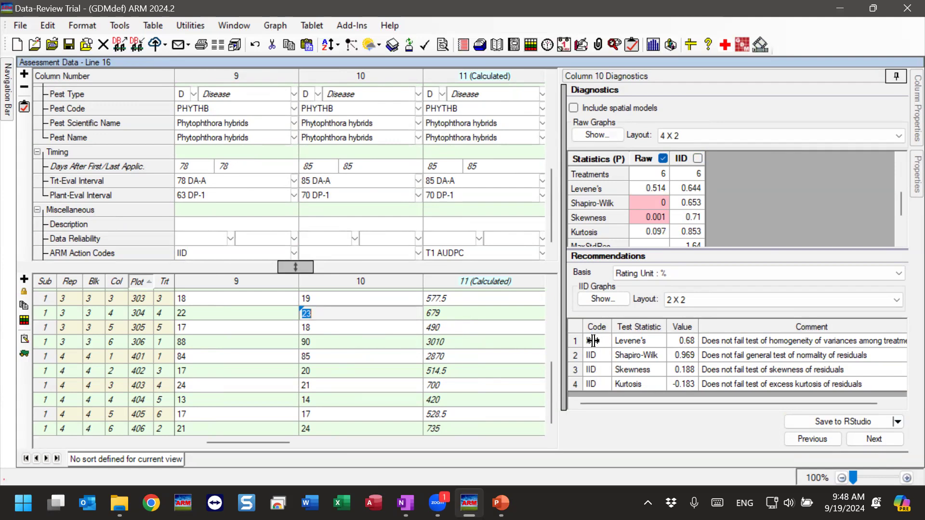
{"action": "double_click", "coordinate": [646, 361]}
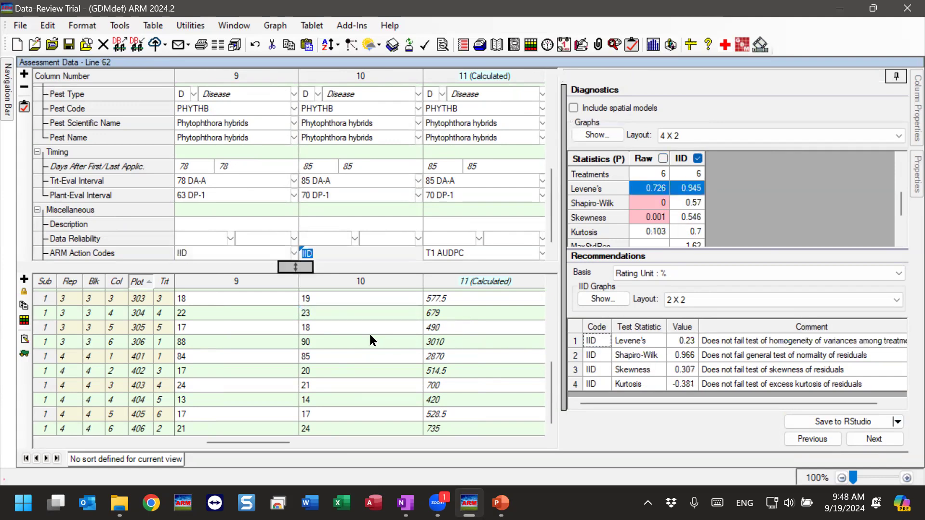
- Add the recommended IID code after T1 AUDPC in calculated column 11's ARM Action Codes and check the column's values
{"action": "left_click", "coordinate": [872, 438]}
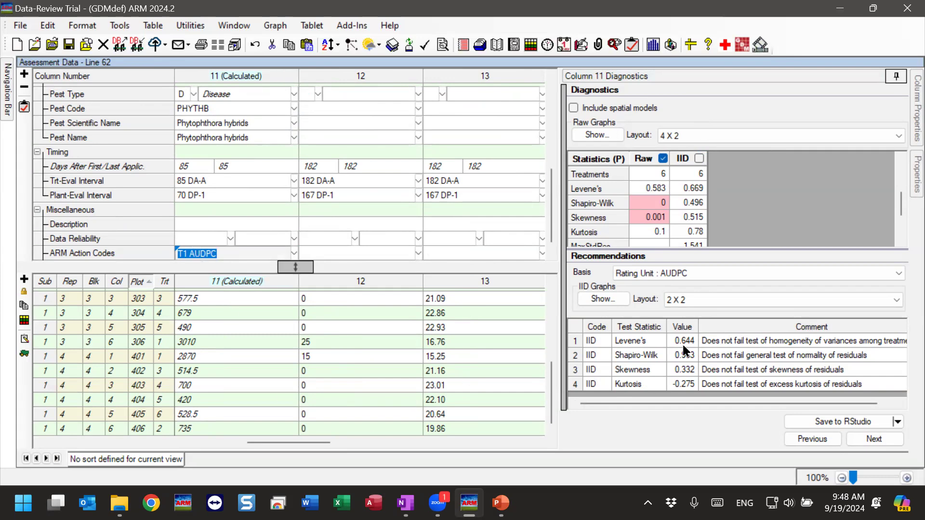
{"action": "left_click", "coordinate": [596, 340]}
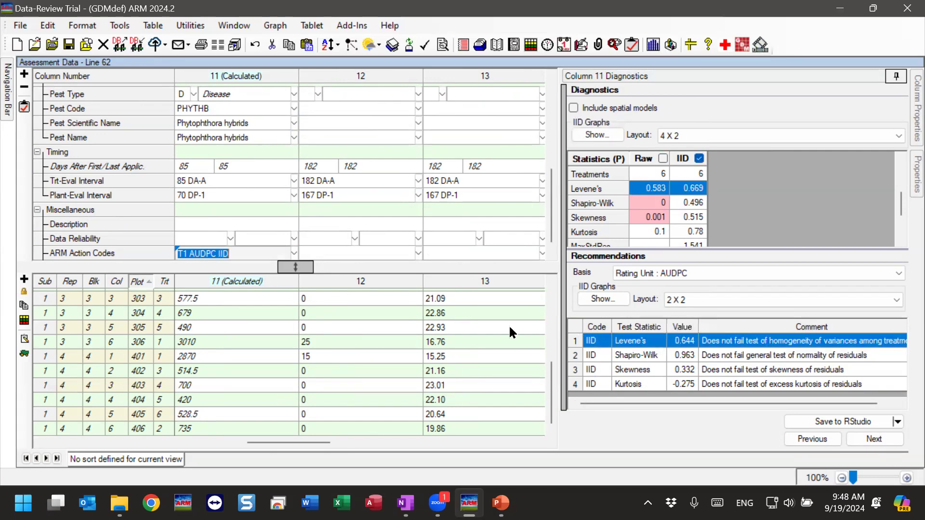
{"action": "left_click", "coordinate": [187, 249]}
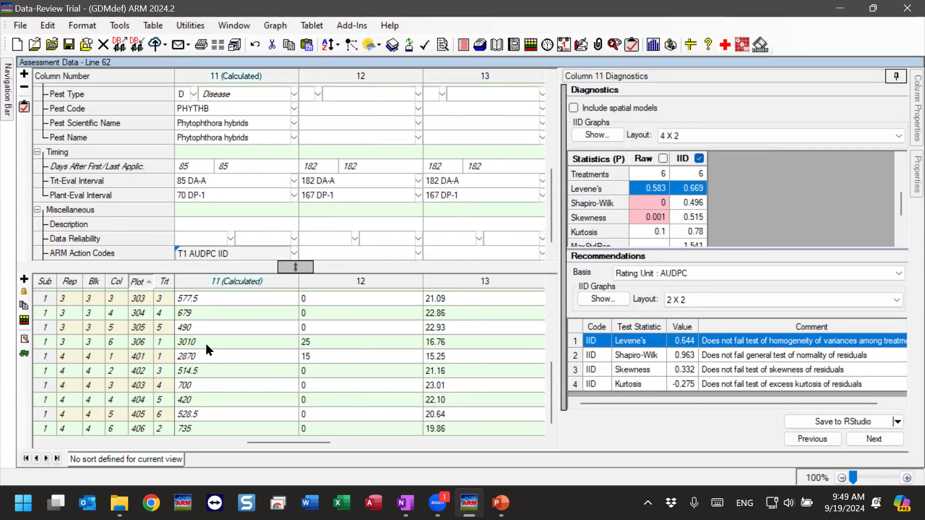
{"action": "left_click_drag", "start_coordinate": [212, 314], "coordinate": [219, 392]}
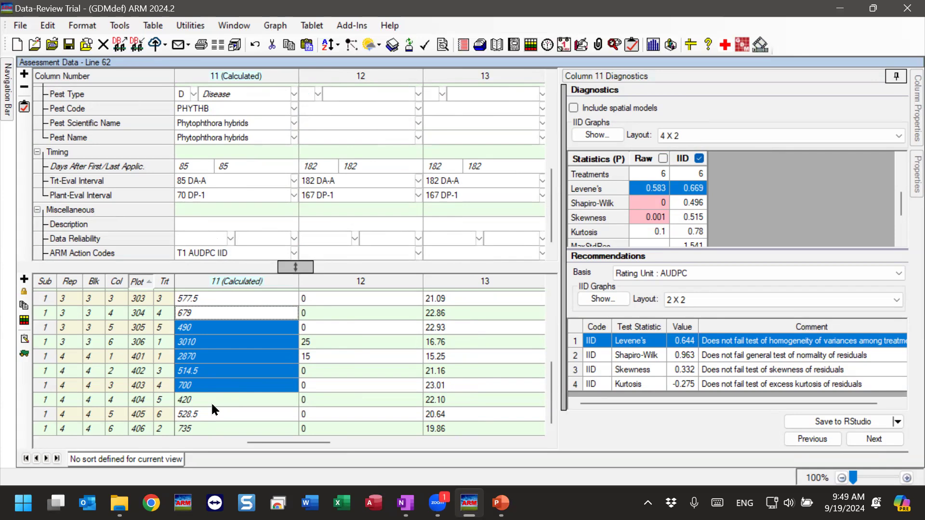
- Check column 12's rating type and assessment values, and set its recommendations Basis to Assessment Values
{"action": "left_click", "coordinate": [335, 342]}
{"action": "left_click", "coordinate": [336, 342]}
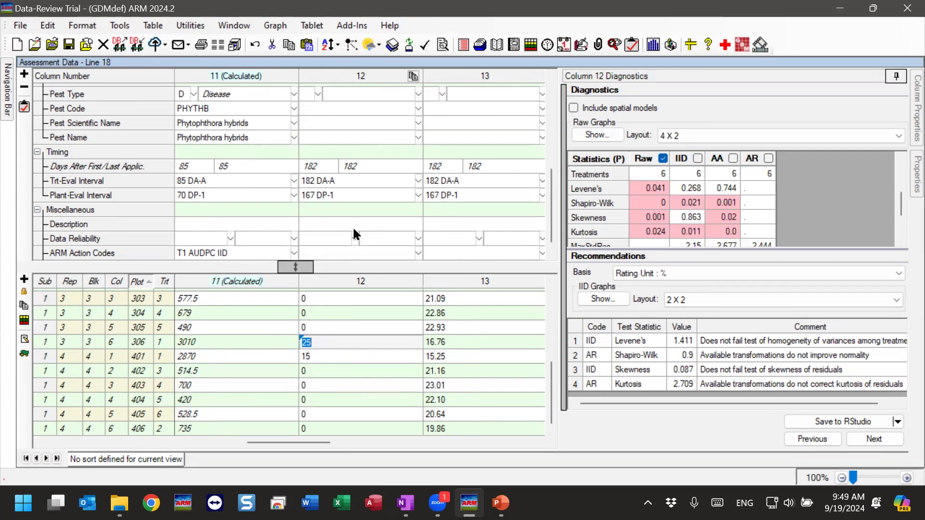
{"action": "scroll", "coordinate": [352, 227], "scroll_direction": "up", "scroll_amount": 5}
{"action": "left_click", "coordinate": [333, 149]}
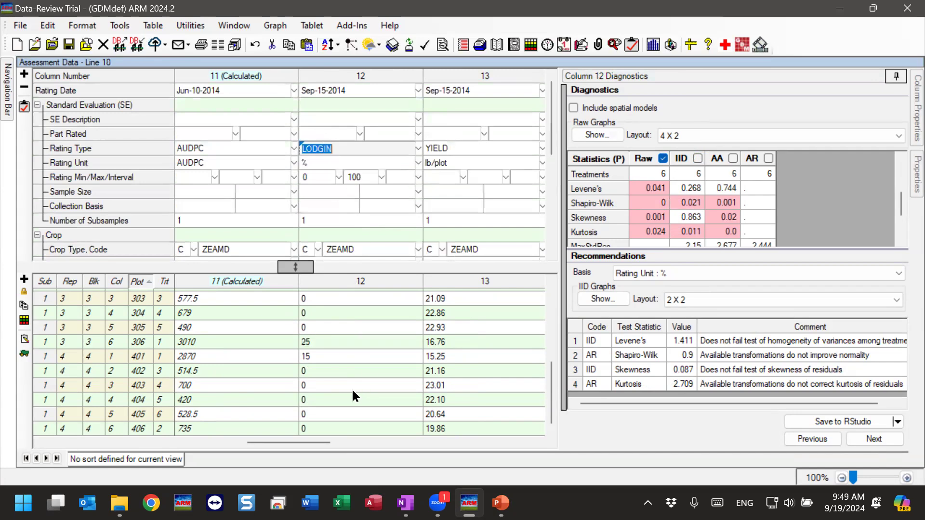
{"action": "left_click", "coordinate": [345, 327]}
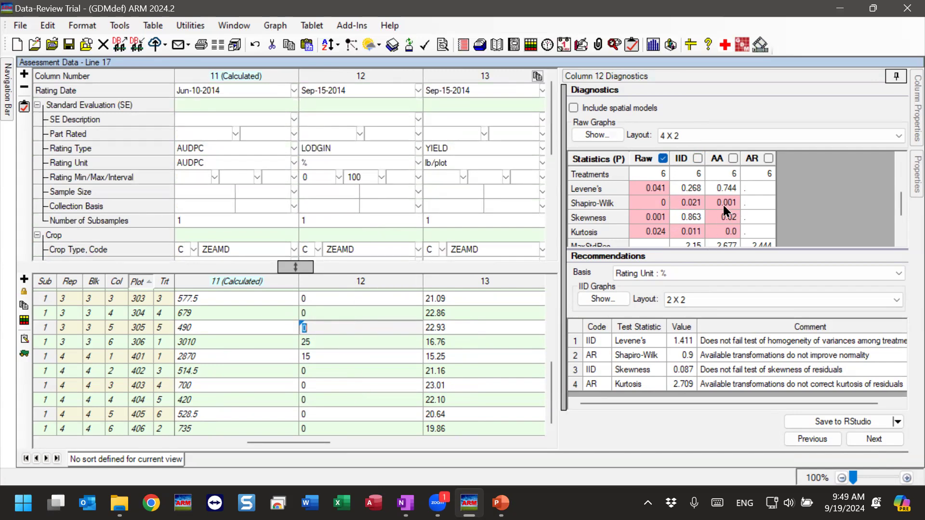
{"action": "left_click", "coordinate": [650, 279]}
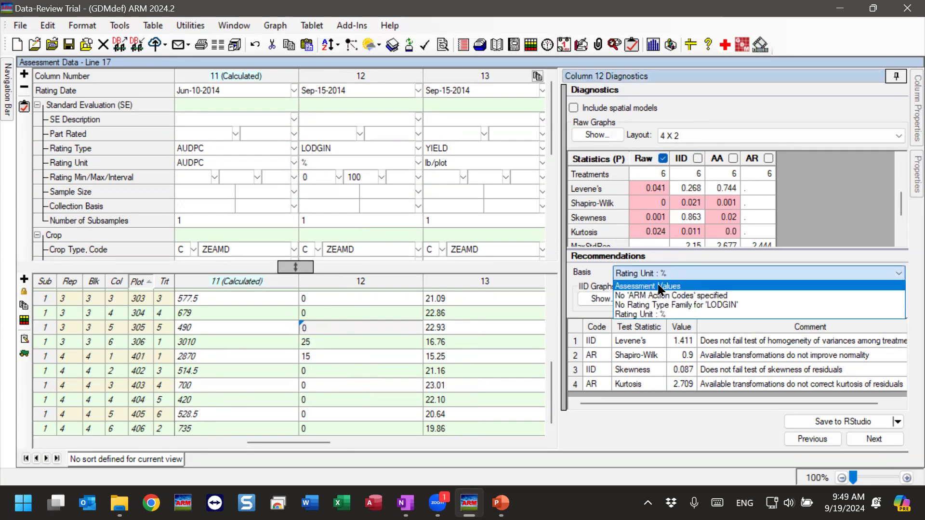
{"action": "left_click", "coordinate": [660, 287]}
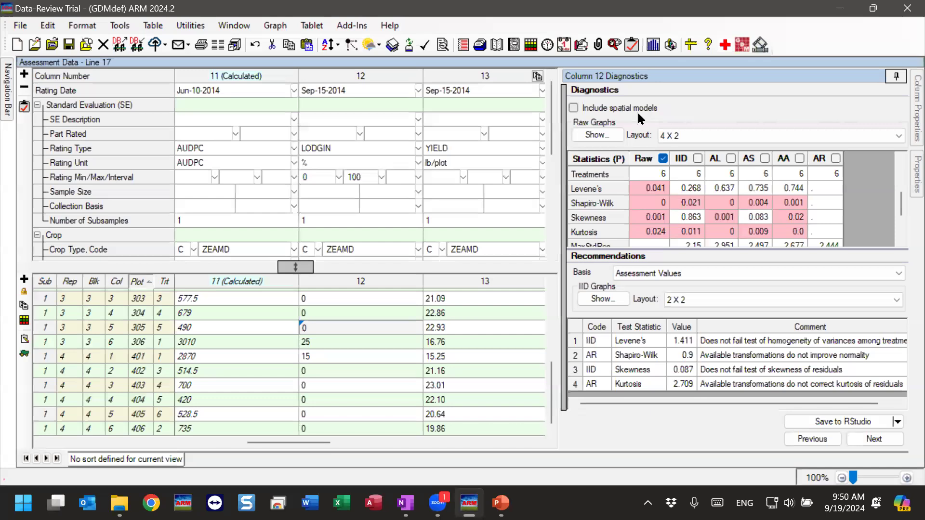
- Include spatial models in column 12's diagnostics and compare their assumption tests, AIC, BIC and MoranI statistics
{"action": "left_click", "coordinate": [598, 110]}
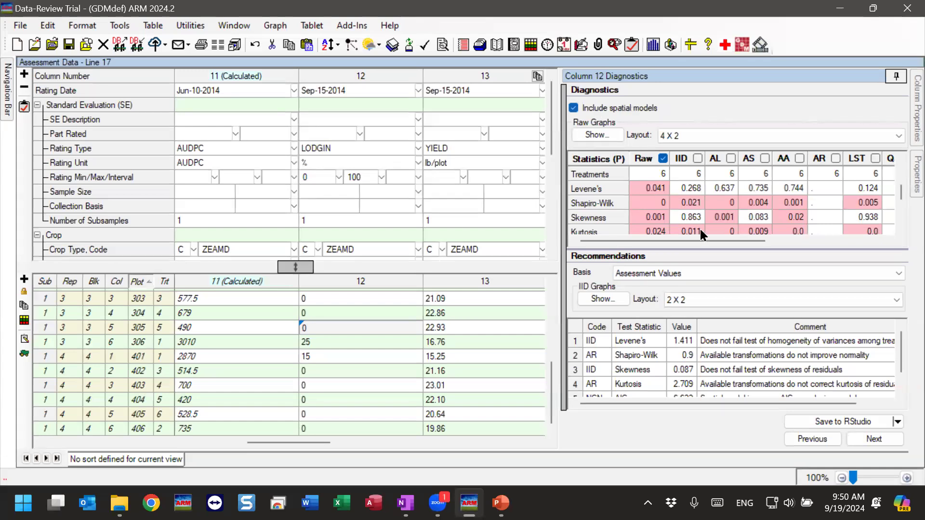
{"action": "left_click_drag", "start_coordinate": [698, 241], "coordinate": [803, 240]}
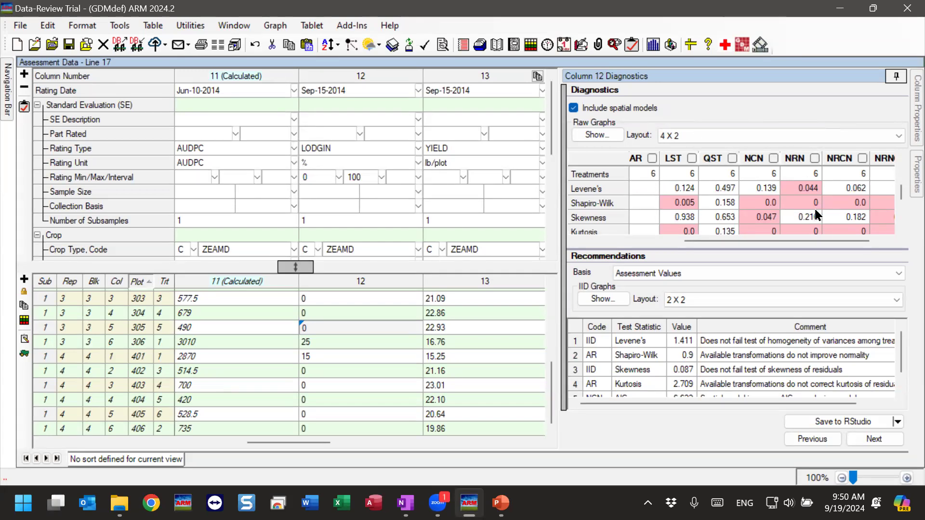
{"action": "left_click_drag", "start_coordinate": [754, 241], "coordinate": [784, 241]}
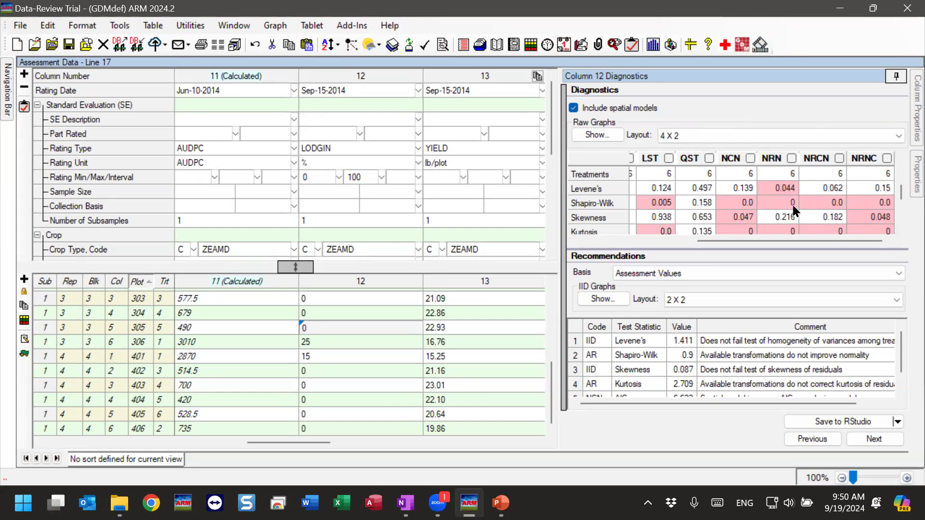
{"action": "scroll", "coordinate": [793, 208], "scroll_direction": "down", "scroll_amount": 3}
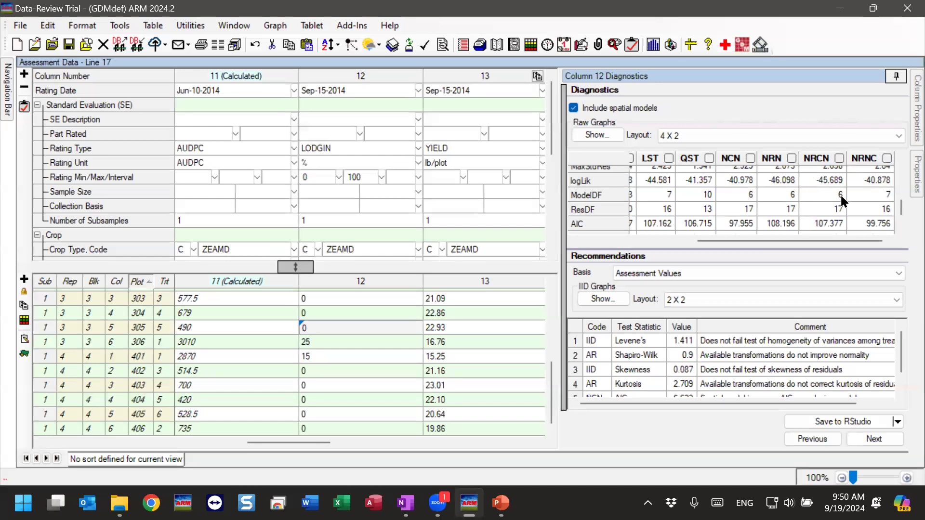
{"action": "left_click_drag", "start_coordinate": [900, 203], "coordinate": [901, 205]}
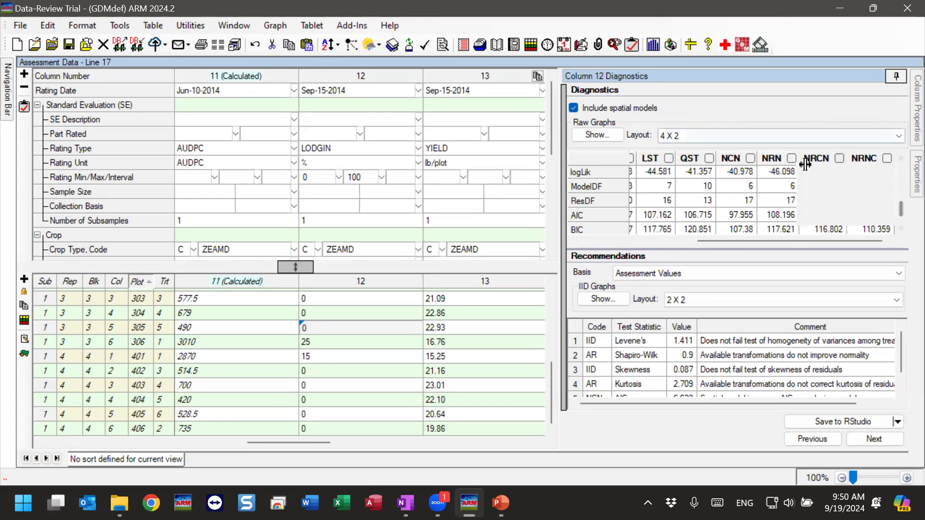
{"action": "mouse_move", "coordinate": [752, 241]}
{"action": "left_mouse_down"}
{"action": "mouse_move", "coordinate": [723, 245]}
{"action": "mouse_move", "coordinate": [755, 230]}
{"action": "left_mouse_up"}
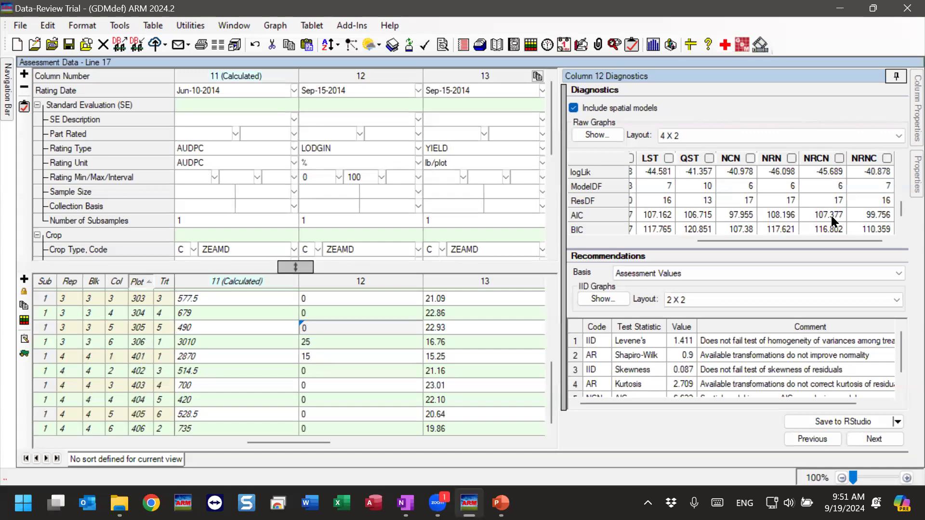
{"action": "left_click", "coordinate": [900, 229]}
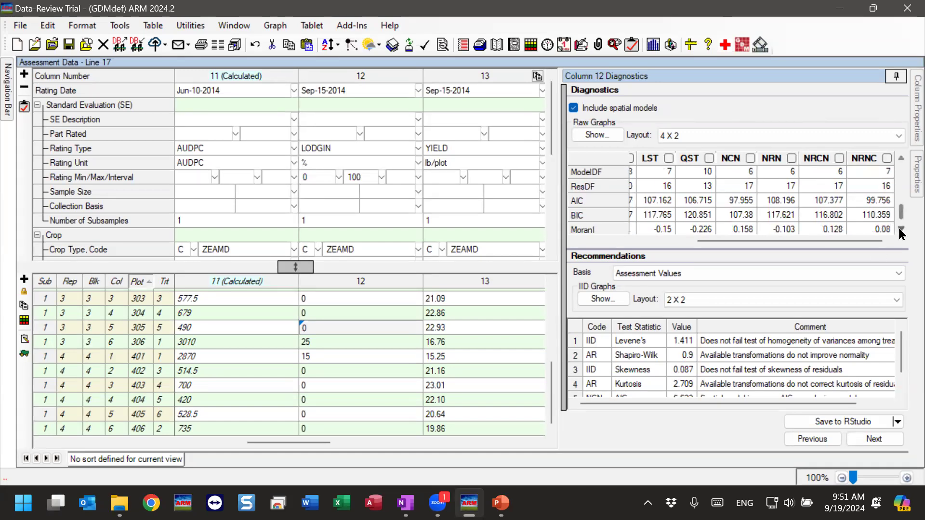
{"action": "left_click", "coordinate": [901, 230]}
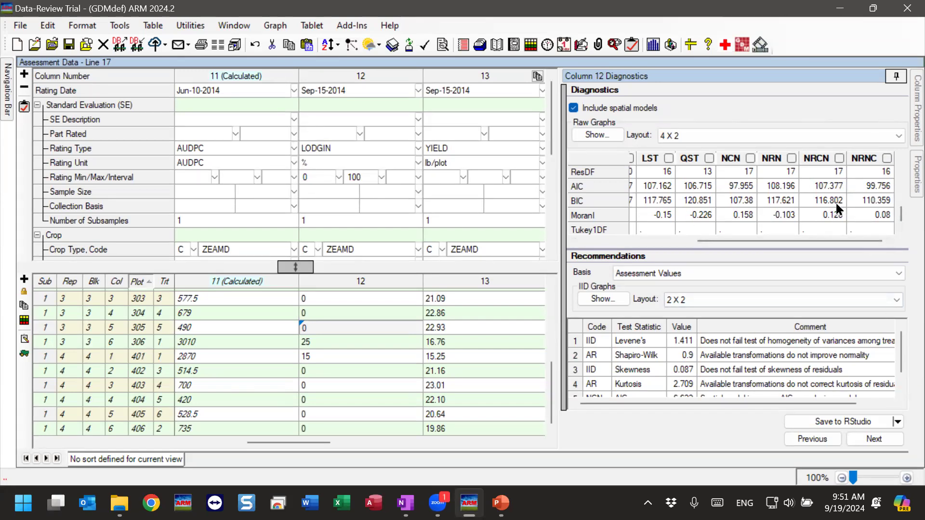
- Read column 12's spatial model recommendations for AIC and BIC, and exclude spatial models from the diagnostics
{"action": "scroll", "coordinate": [903, 348], "scroll_direction": "down", "scroll_amount": 1}
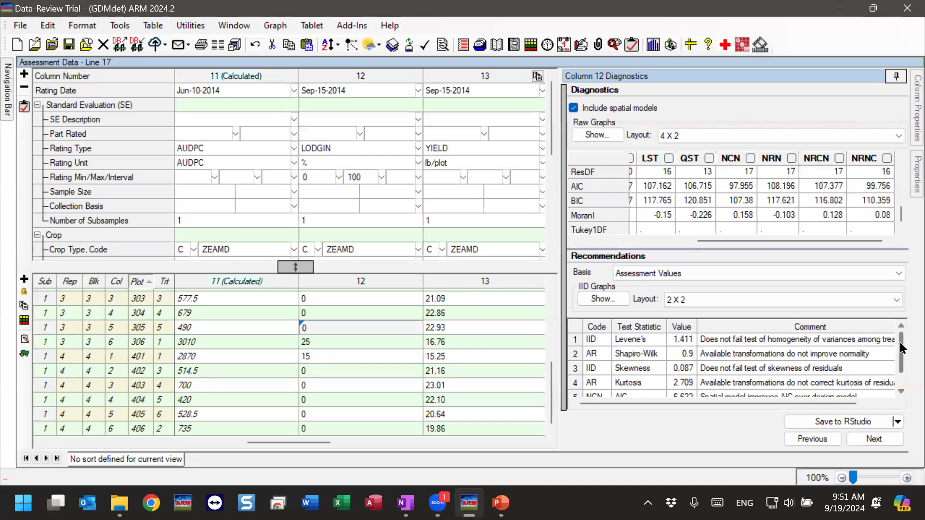
{"action": "scroll", "coordinate": [903, 347], "scroll_direction": "down", "scroll_amount": 2}
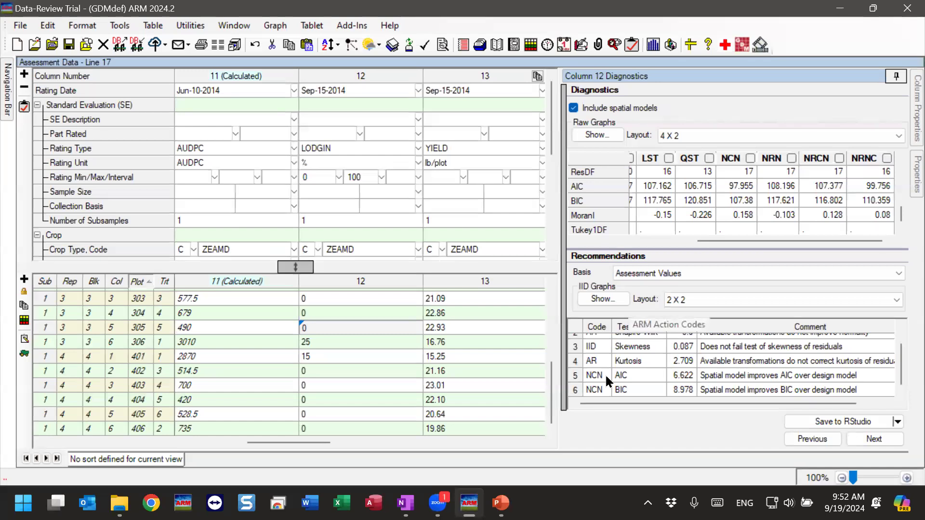
{"action": "left_click", "coordinate": [614, 111]}
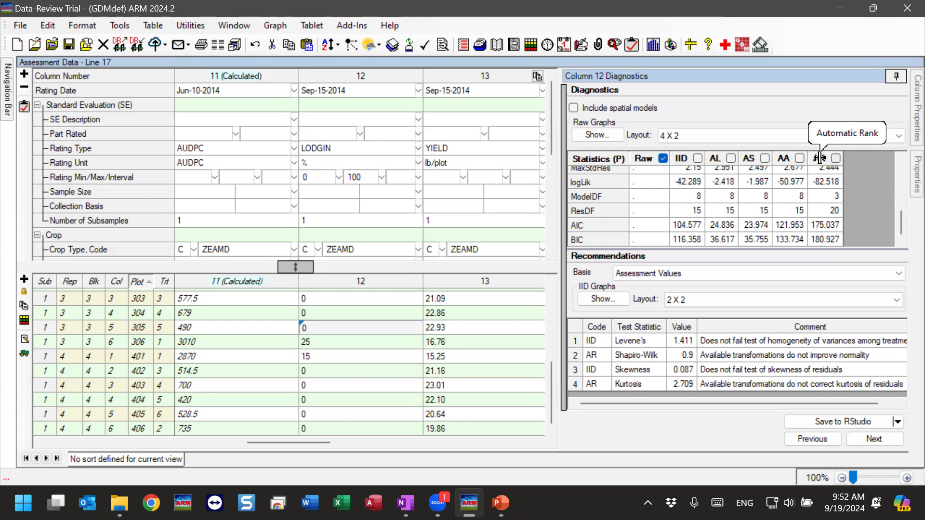
- Compare column 12's transformation statistics with the Shapiro-Wilk recommendation and inspect the column's plot values
{"action": "scroll", "coordinate": [822, 209], "scroll_direction": "up", "scroll_amount": 5}
{"action": "scroll", "coordinate": [820, 221], "scroll_direction": "down", "scroll_amount": 5}
{"action": "left_click_drag", "start_coordinate": [903, 215], "coordinate": [901, 206]}
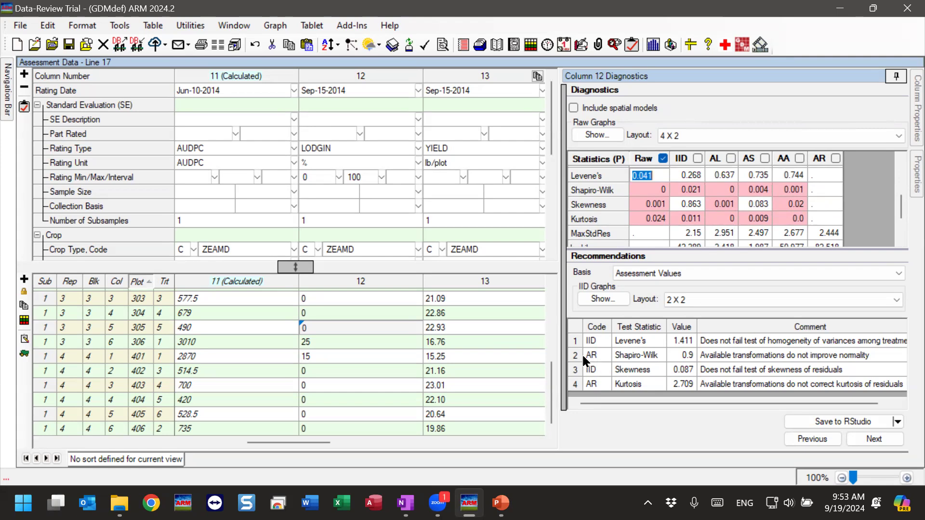
{"action": "left_click", "coordinate": [643, 356]}
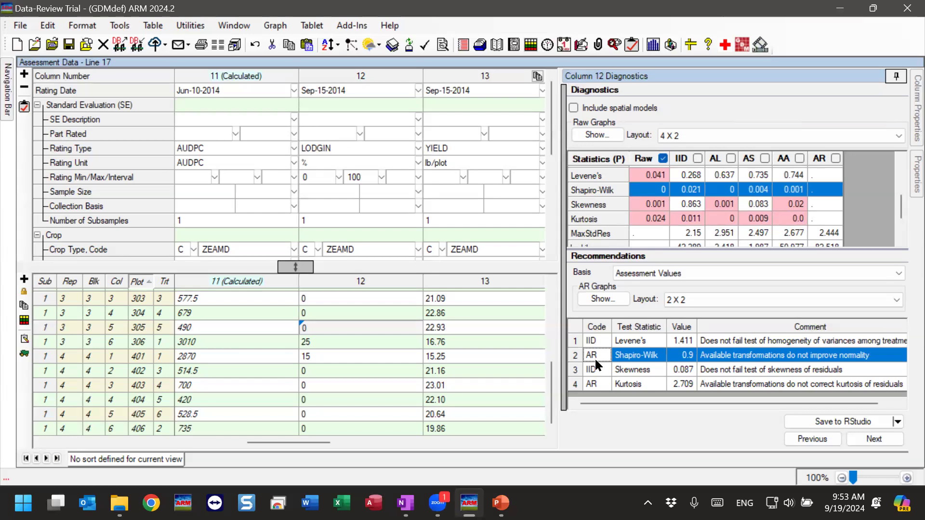
{"action": "left_click", "coordinate": [339, 313]}
{"action": "left_click", "coordinate": [332, 356]}
{"action": "left_click", "coordinate": [327, 386]}
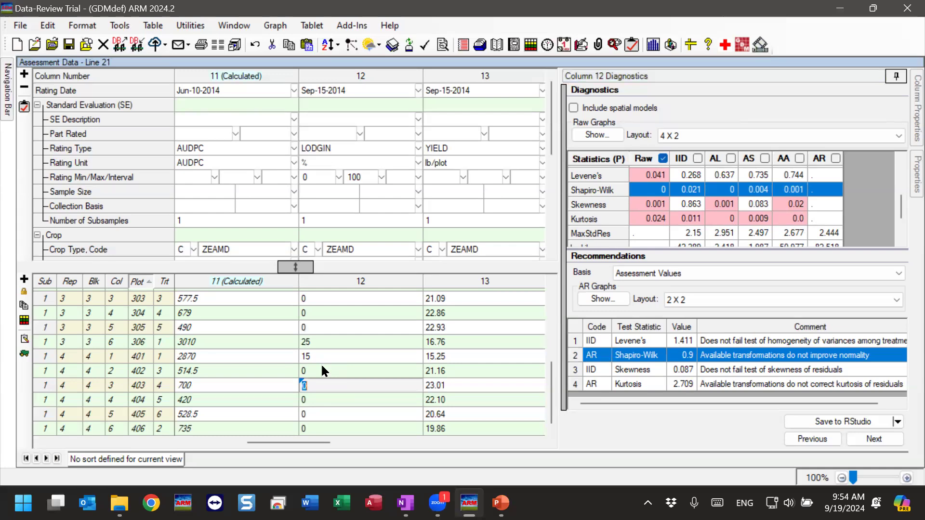
- Apply the AR code from the Shapiro-Wilk recommendation to column 12's ARM Action Codes
{"action": "scroll", "coordinate": [318, 212], "scroll_direction": "down", "scroll_amount": 8}
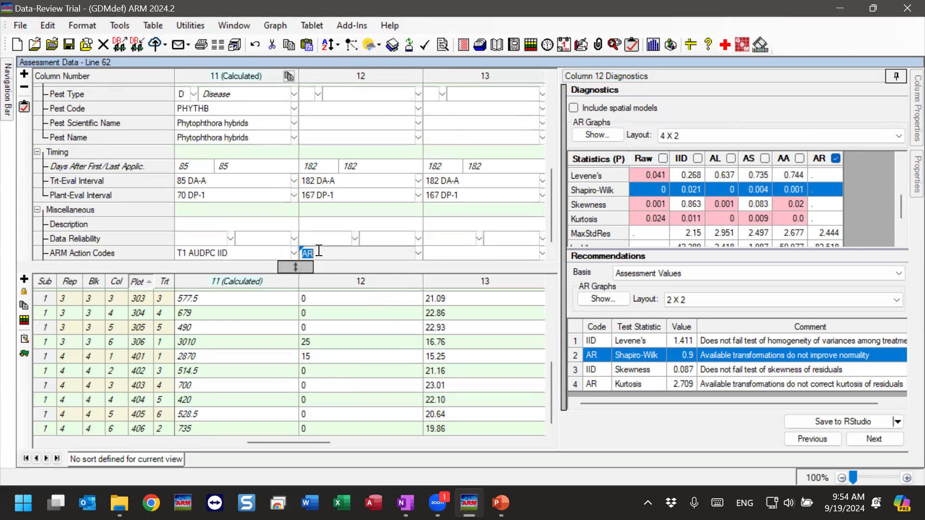
{"action": "scroll", "coordinate": [319, 252], "scroll_direction": "down", "scroll_amount": 1}
{"action": "left_click", "coordinate": [335, 247]}
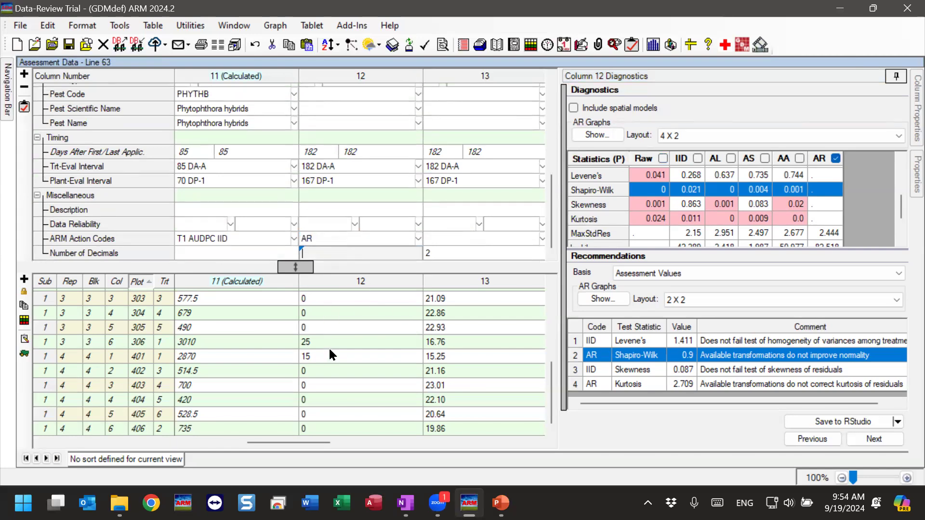
- Apply the AR code from the Levene's recommendations to the ARM Action Codes of columns 13 and 14
{"action": "left_click", "coordinate": [470, 326]}
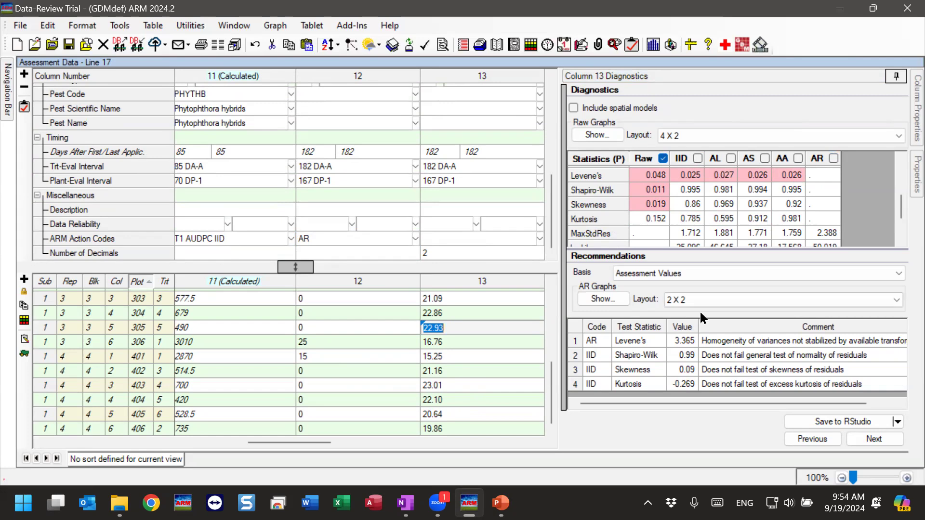
{"action": "left_click", "coordinate": [602, 338]}
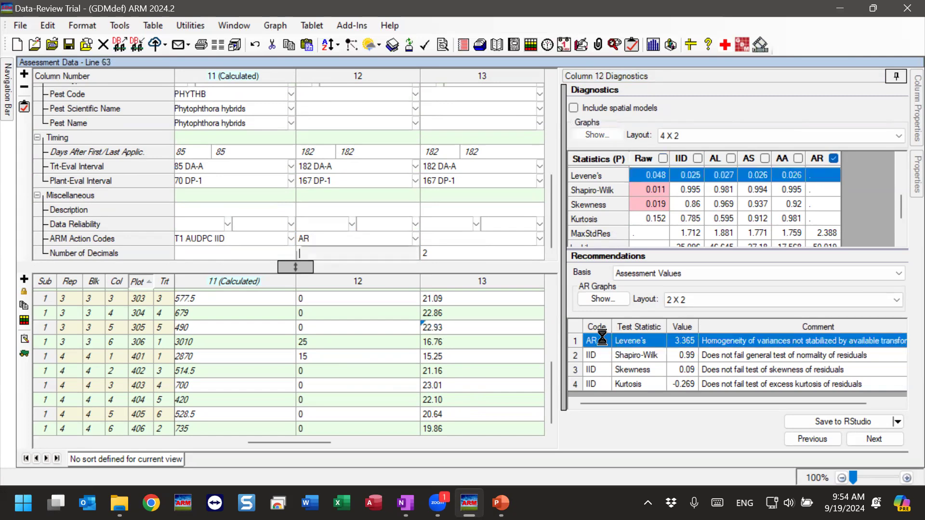
{"action": "left_click", "coordinate": [886, 435]}
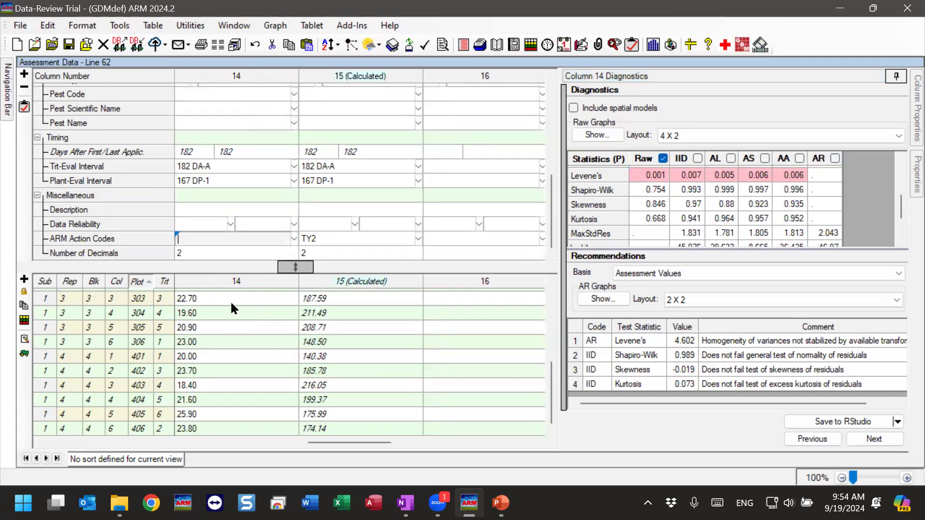
{"action": "scroll", "coordinate": [203, 196], "scroll_direction": "up", "scroll_amount": 1}
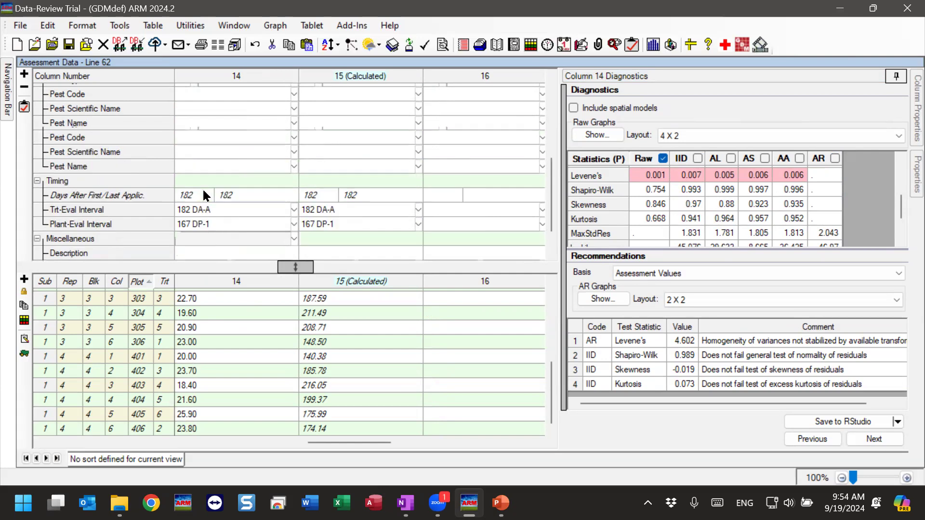
{"action": "scroll", "coordinate": [203, 196], "scroll_direction": "up", "scroll_amount": 5}
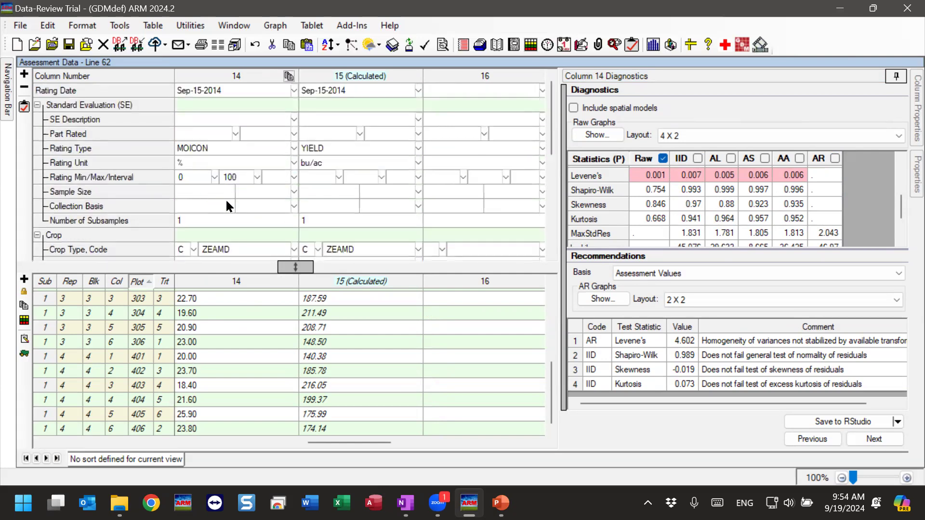
{"action": "left_click", "coordinate": [639, 353]}
{"action": "left_click", "coordinate": [628, 341]}
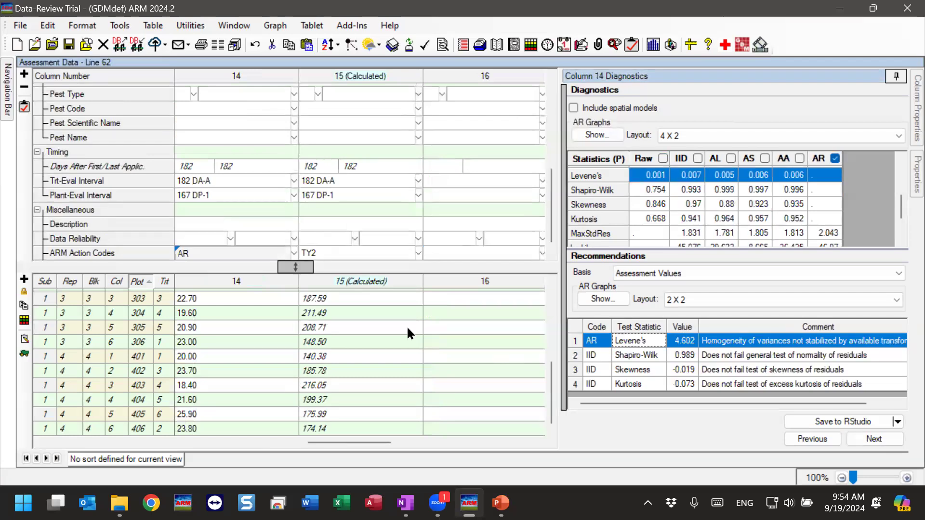
- Add the IID code from the Levene's recommendation to column 15's ARM Action Codes, and recheck the codes of columns 12 to 14
{"action": "left_click", "coordinate": [325, 298]}
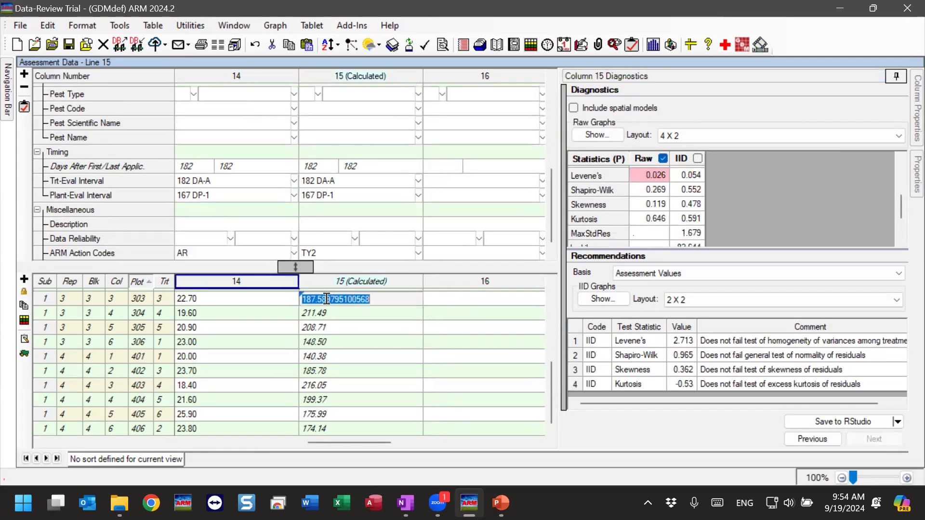
{"action": "scroll", "coordinate": [338, 241], "scroll_direction": "up", "scroll_amount": 5}
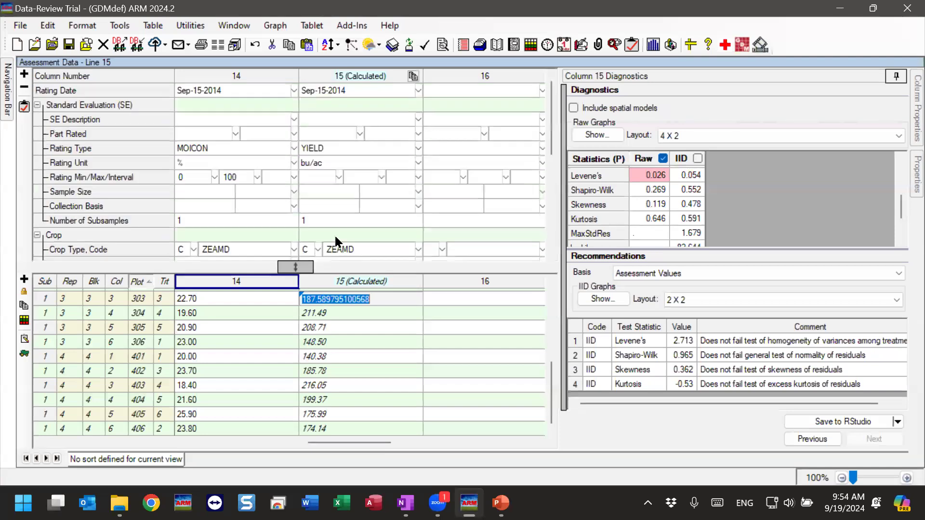
{"action": "left_click", "coordinate": [598, 341]}
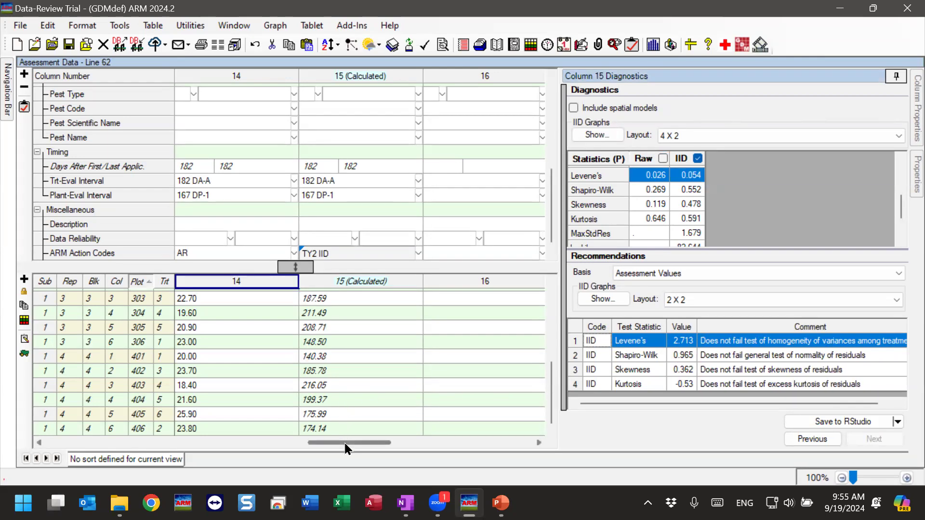
{"action": "left_click_drag", "start_coordinate": [345, 443], "coordinate": [297, 442]}
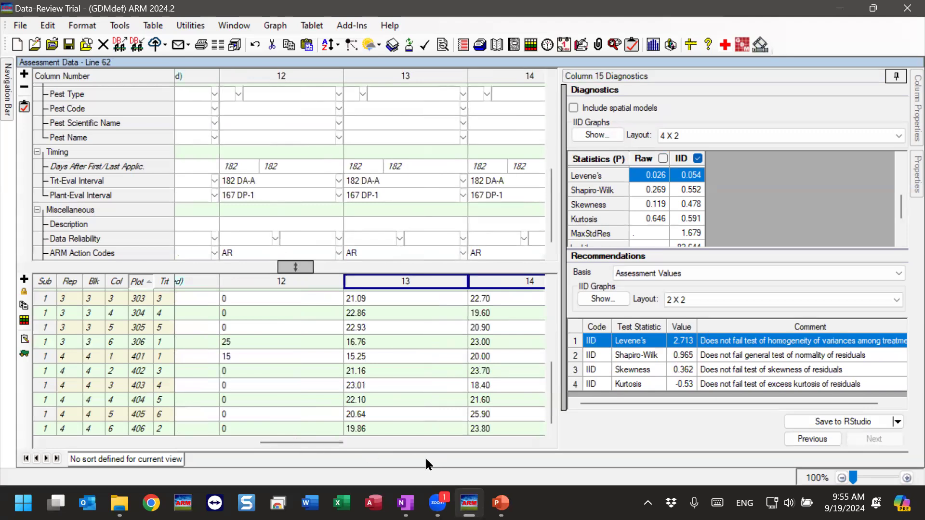
{"action": "left_click", "coordinate": [239, 252]}
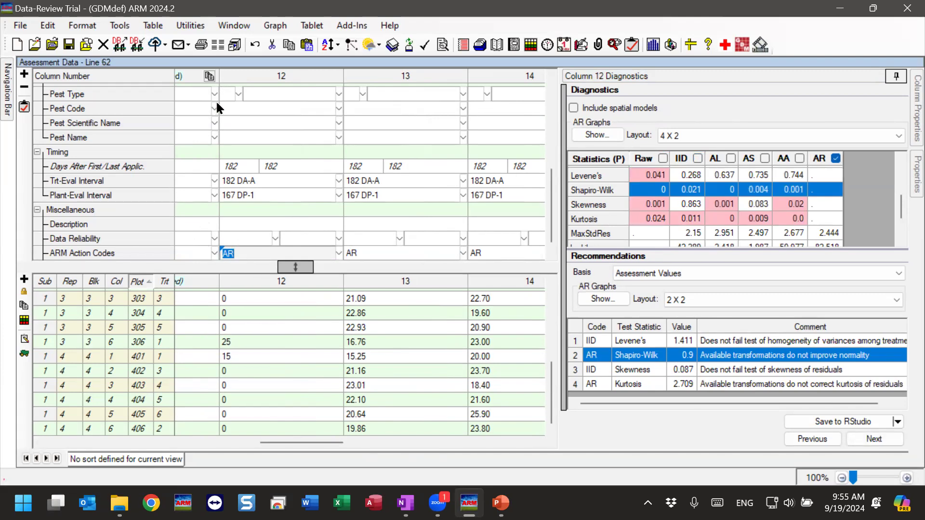
- Open the print reports setup and remove Assessment Data Summary and Site Description from the Trial Summary set, keeping only AOV Means Table
{"action": "left_click", "coordinate": [201, 46]}
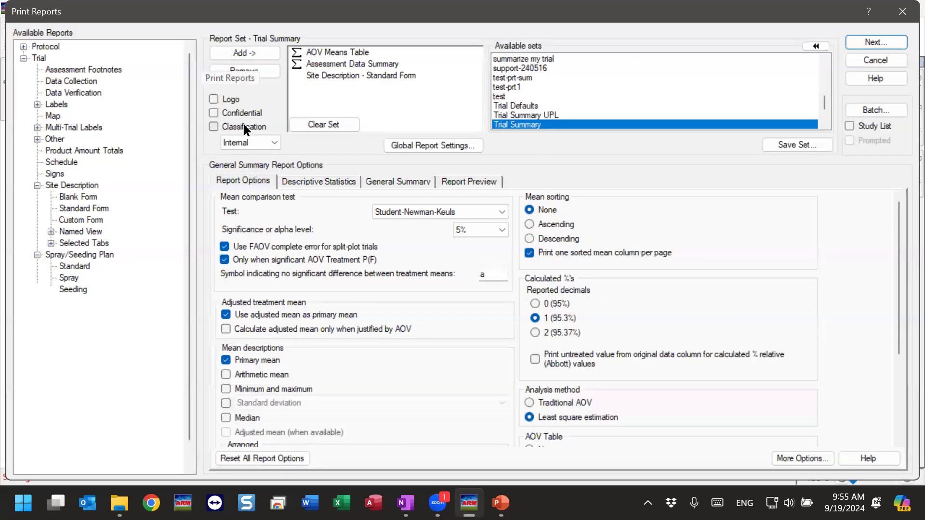
{"action": "left_click", "coordinate": [342, 64]}
{"action": "key", "text": "Delete"}
{"action": "key", "text": "Delete"}
{"action": "left_click", "coordinate": [309, 56]}
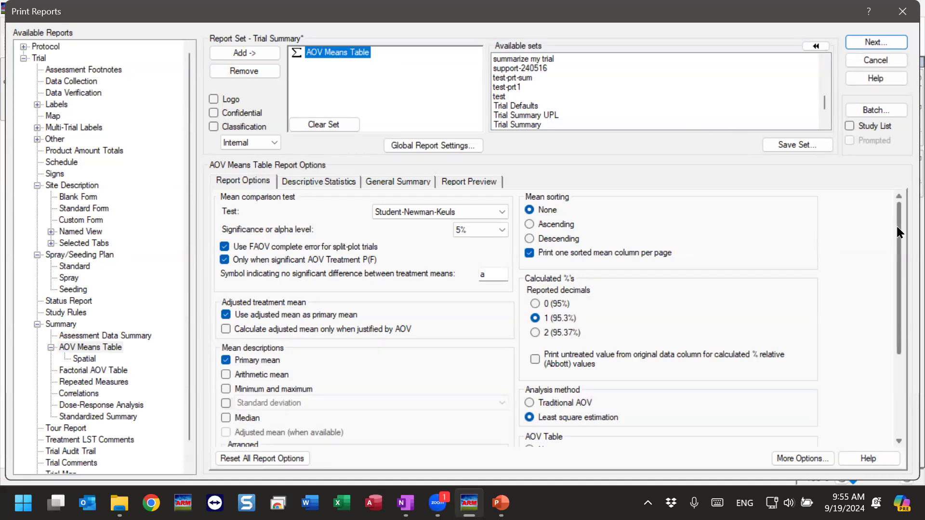
- Check the AOV Means Table's report and general summary options, and generate the report as a print preview
{"action": "scroll", "coordinate": [899, 347], "scroll_direction": "down", "scroll_amount": 3}
{"action": "scroll", "coordinate": [899, 347], "scroll_direction": "up", "scroll_amount": 3}
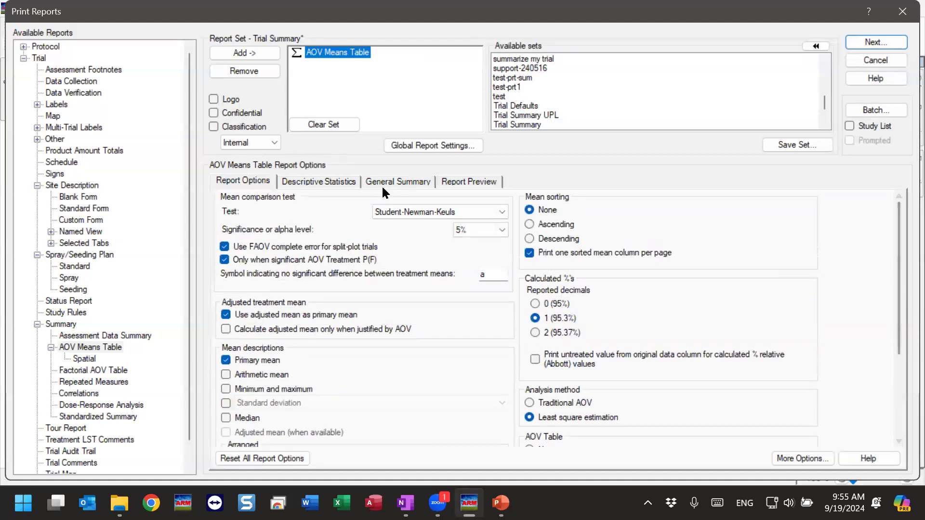
{"action": "left_click", "coordinate": [399, 182]}
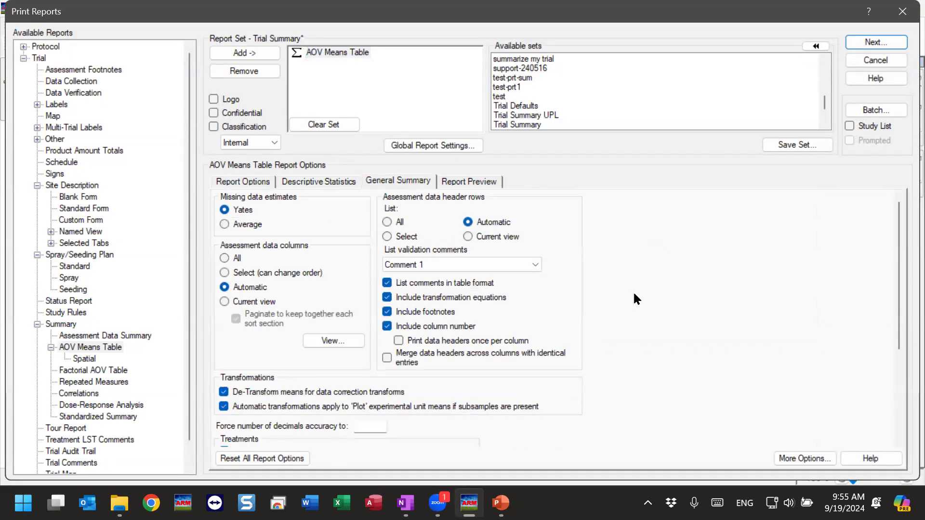
{"action": "left_click", "coordinate": [875, 41]}
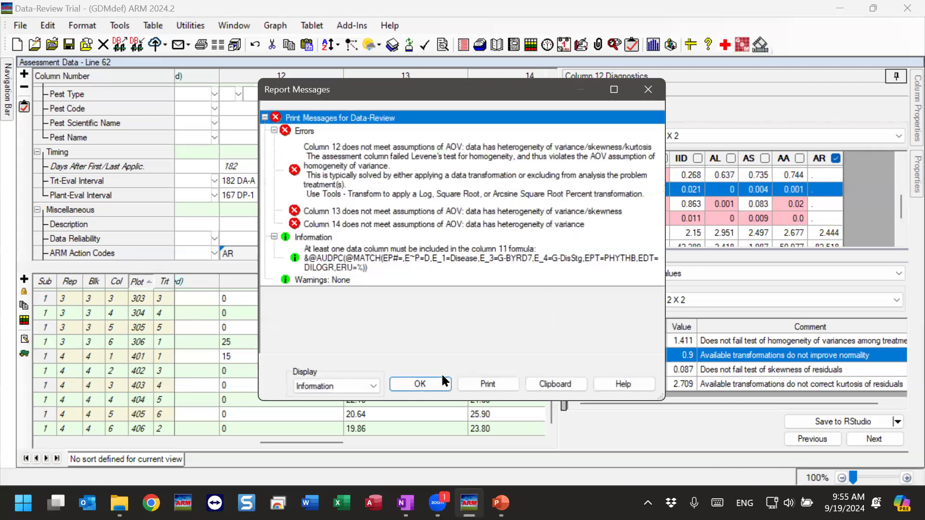
{"action": "left_click", "coordinate": [431, 385]}
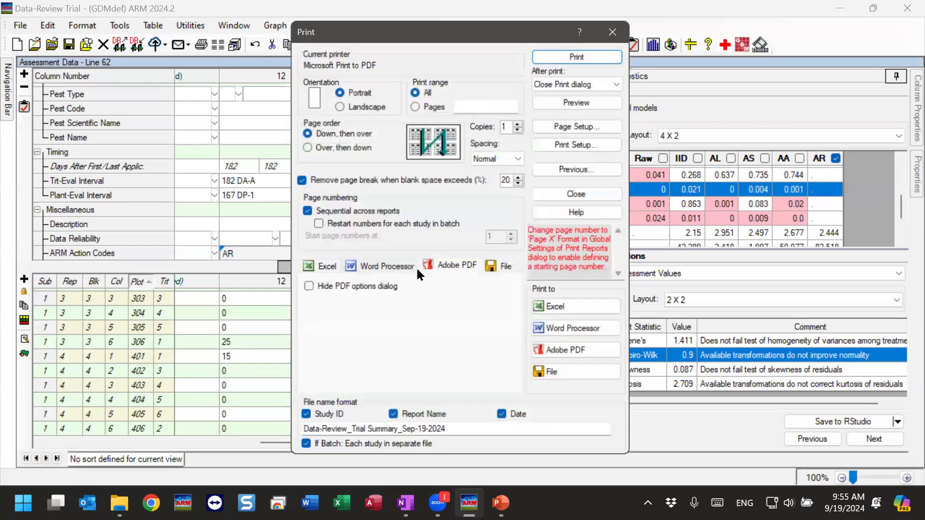
{"action": "left_click", "coordinate": [590, 103]}
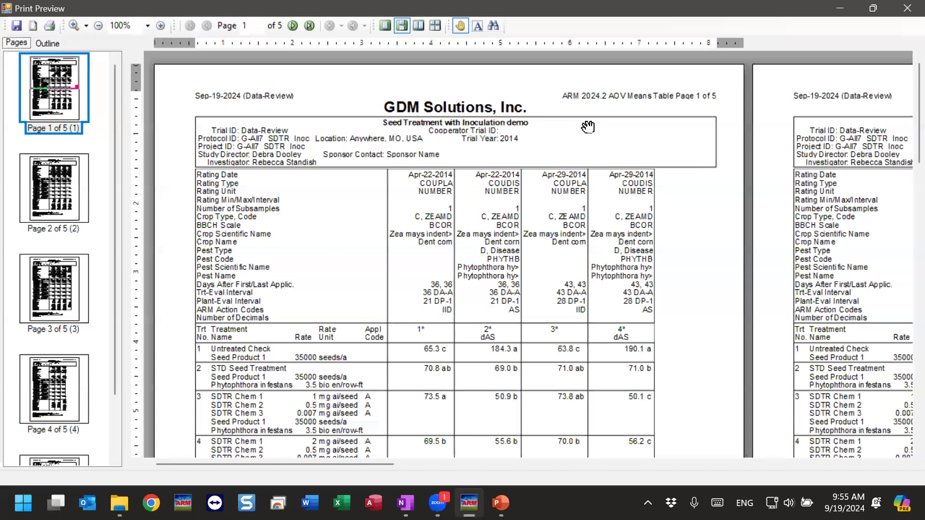
- Enlarge the report preview to 150% and examine the treatment means, mean letters and action codes across columns 1 to 12
{"action": "left_click", "coordinate": [161, 26]}
{"action": "left_click", "coordinate": [161, 25]}
{"action": "left_click_drag", "start_coordinate": [282, 354], "coordinate": [257, 234]}
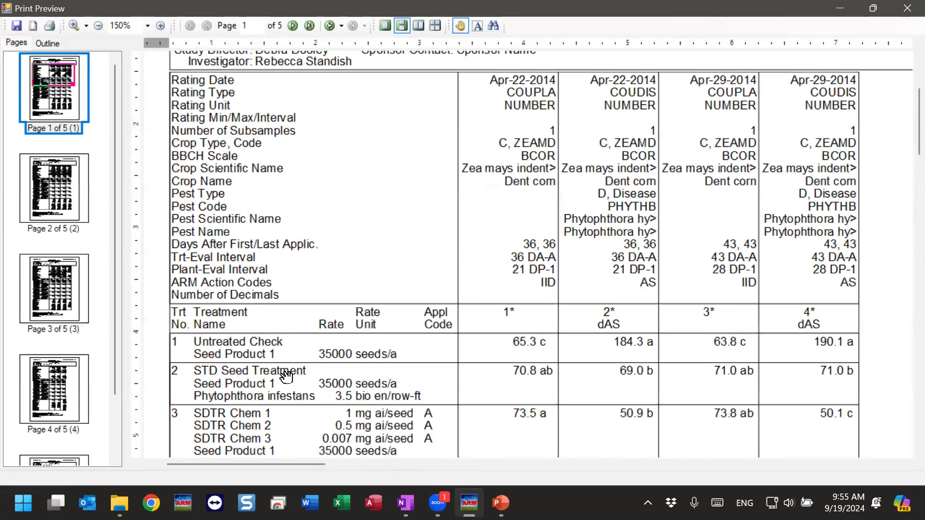
{"action": "scroll", "coordinate": [287, 161], "scroll_direction": "down", "scroll_amount": 4}
{"action": "scroll", "coordinate": [438, 261], "scroll_direction": "up", "scroll_amount": 1}
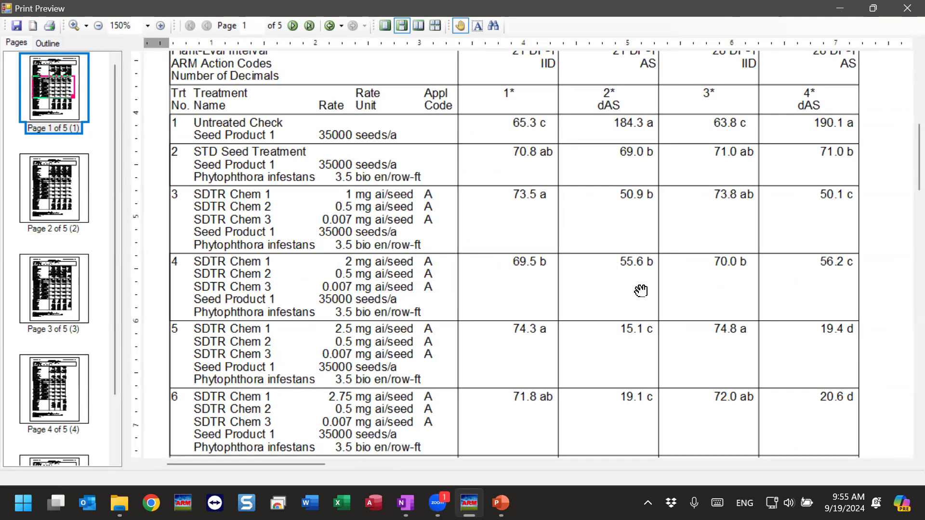
{"action": "left_click_drag", "start_coordinate": [554, 260], "coordinate": [554, 239]}
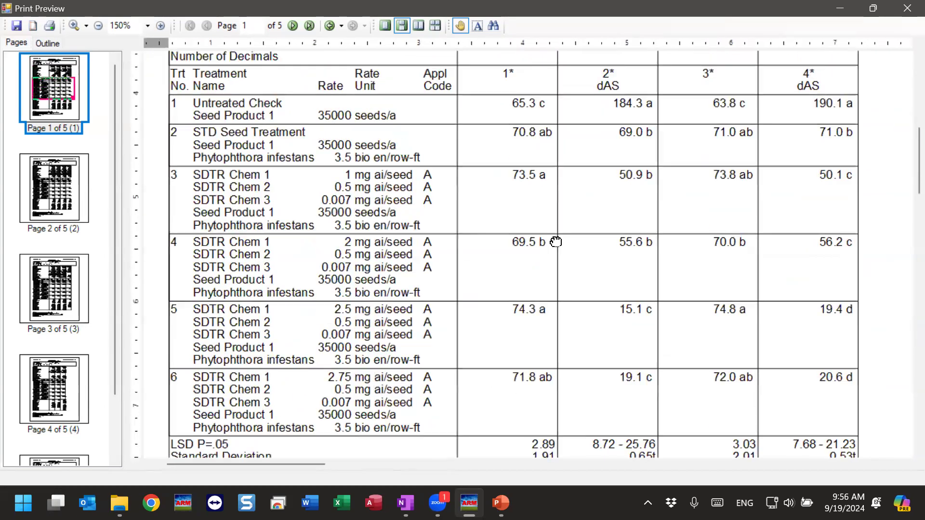
{"action": "left_click_drag", "start_coordinate": [777, 146], "coordinate": [329, 166]}
{"action": "left_click_drag", "start_coordinate": [785, 189], "coordinate": [324, 161]}
{"action": "left_click_drag", "start_coordinate": [755, 153], "coordinate": [324, 199]}
{"action": "left_click_drag", "start_coordinate": [730, 231], "coordinate": [498, 221]}
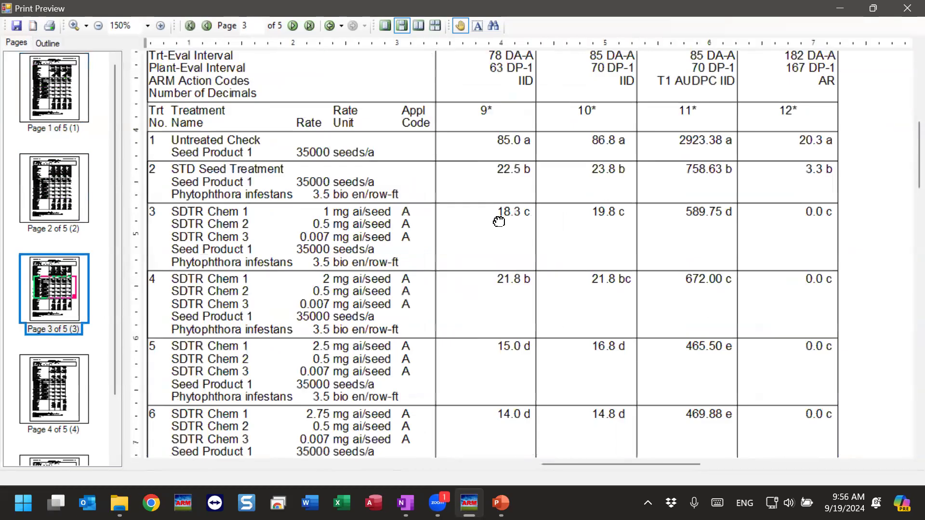
- Examine column 12's treatment means with the Friedman's, Levene's, Shapiro-Wilk and mean separation rows below them
{"action": "left_click_drag", "start_coordinate": [737, 109], "coordinate": [700, 145]}
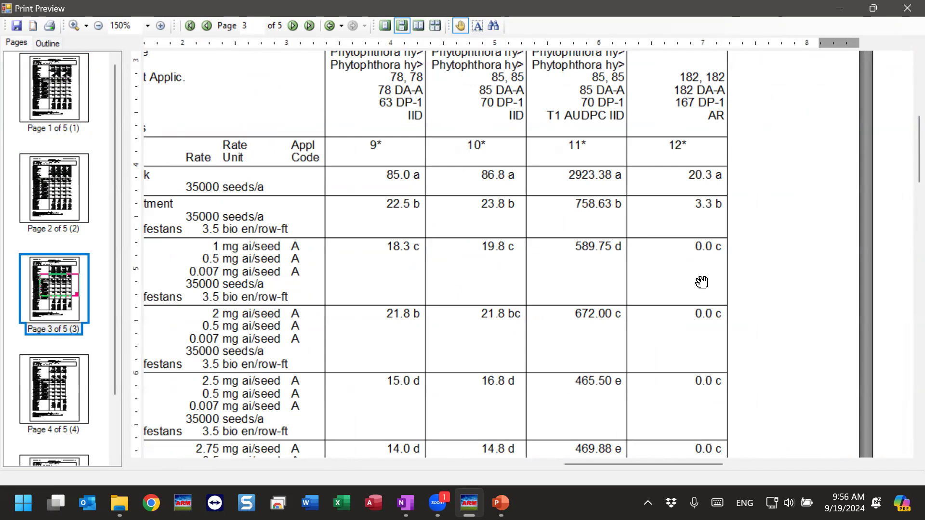
{"action": "left_click_drag", "start_coordinate": [665, 382], "coordinate": [663, 338]}
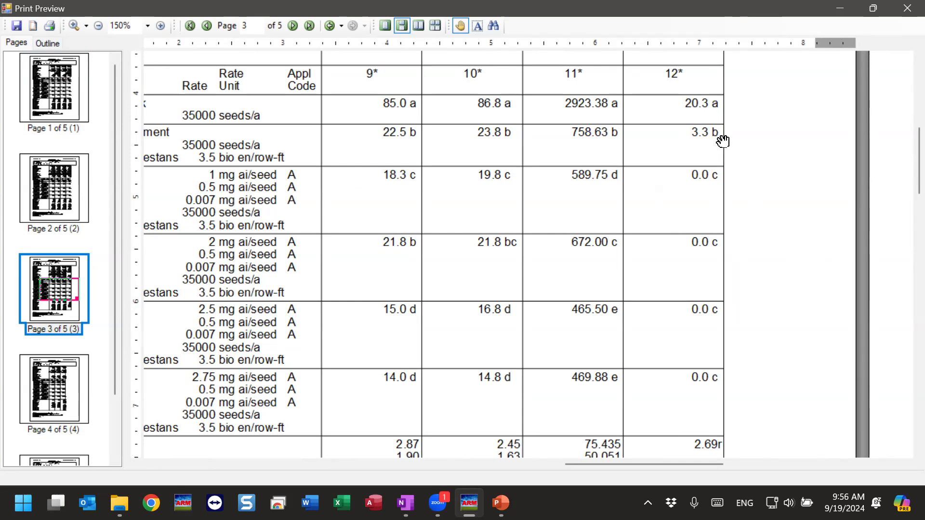
{"action": "left_click_drag", "start_coordinate": [729, 364], "coordinate": [725, 128]}
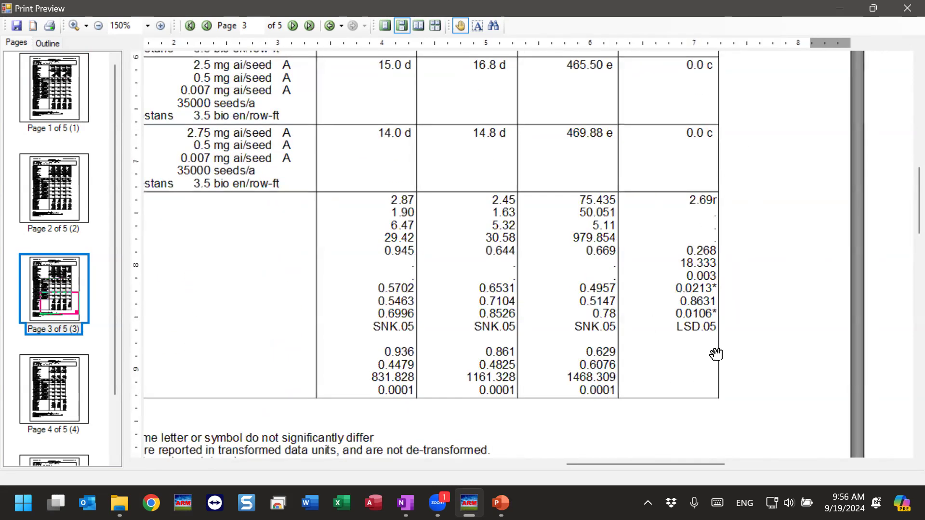
{"action": "left_click_drag", "start_coordinate": [415, 291], "coordinate": [540, 304]}
{"action": "left_click_drag", "start_coordinate": [778, 195], "coordinate": [783, 147]}
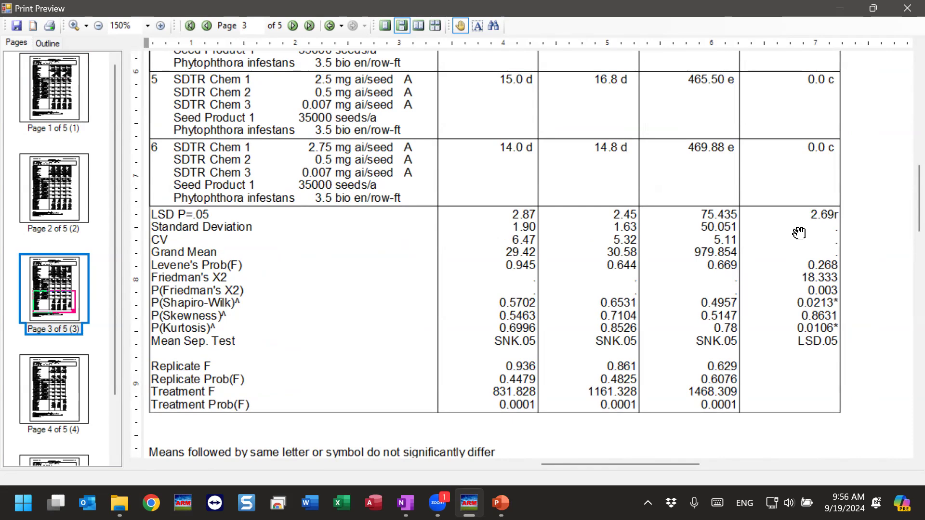
{"action": "scroll", "coordinate": [571, 217], "scroll_direction": "up", "scroll_amount": 4}
{"action": "mouse_move", "coordinate": [580, 171]}
{"action": "left_mouse_down"}
{"action": "mouse_move", "coordinate": [567, 372]}
{"action": "mouse_move", "coordinate": [585, 179]}
{"action": "left_mouse_up"}
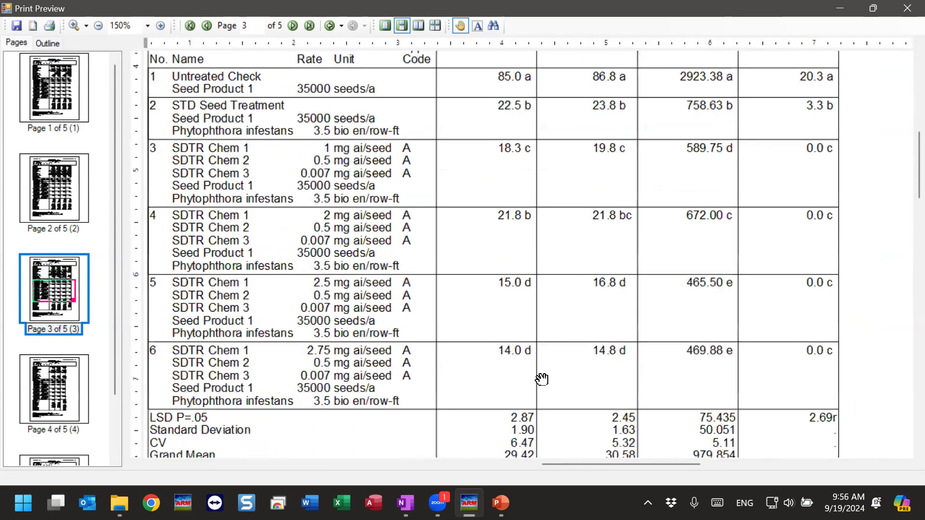
- Enlarge page 3 to 200% and read the footnote on rank-based comparisons against column 12's mean separation test and treatment letters
{"action": "left_click_drag", "start_coordinate": [547, 413], "coordinate": [592, 110]}
{"action": "left_click_drag", "start_coordinate": [427, 335], "coordinate": [355, 242]}
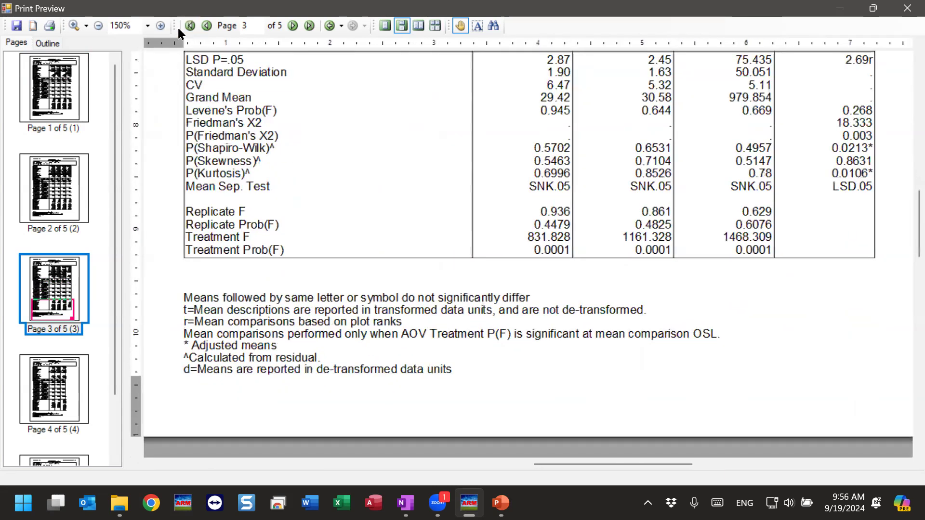
{"action": "left_click", "coordinate": [161, 26]}
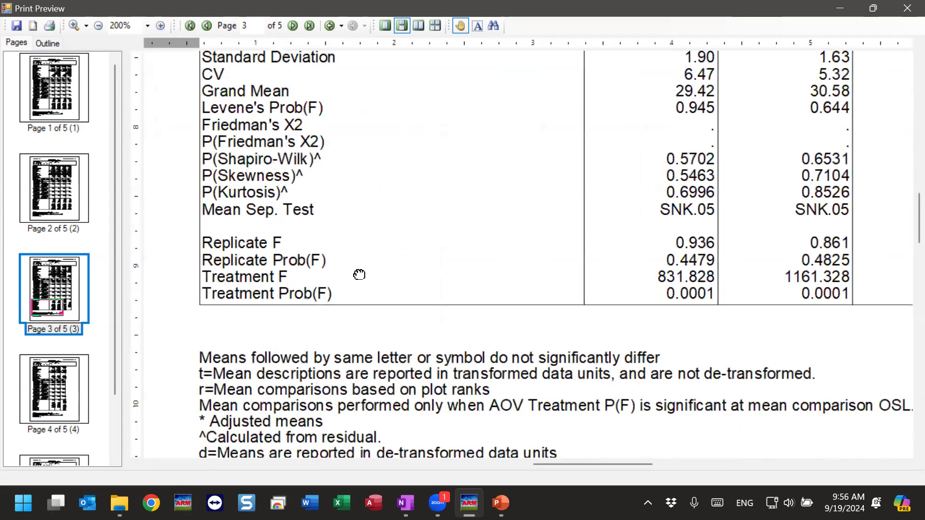
{"action": "scroll", "coordinate": [359, 274], "scroll_direction": "down", "scroll_amount": 3}
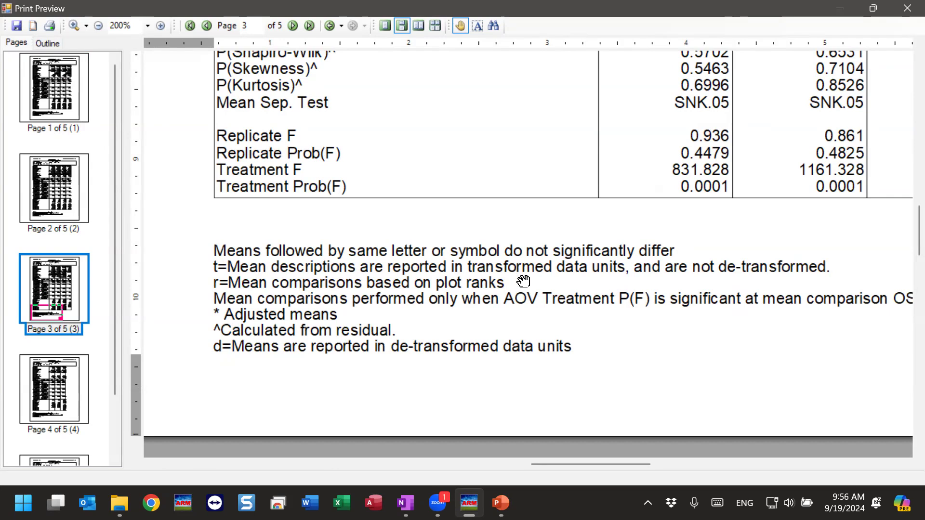
{"action": "left_click_drag", "start_coordinate": [806, 147], "coordinate": [473, 321]}
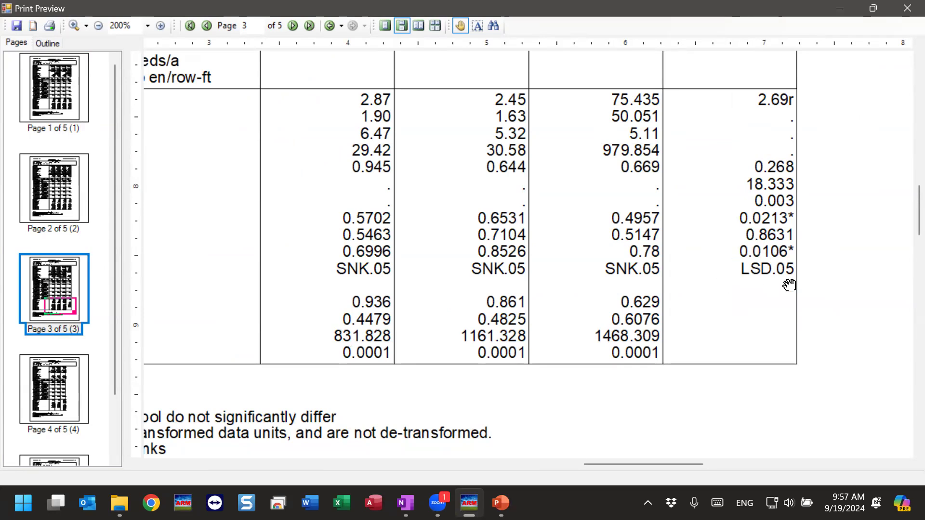
{"action": "scroll", "coordinate": [771, 284], "scroll_direction": "up", "scroll_amount": 10}
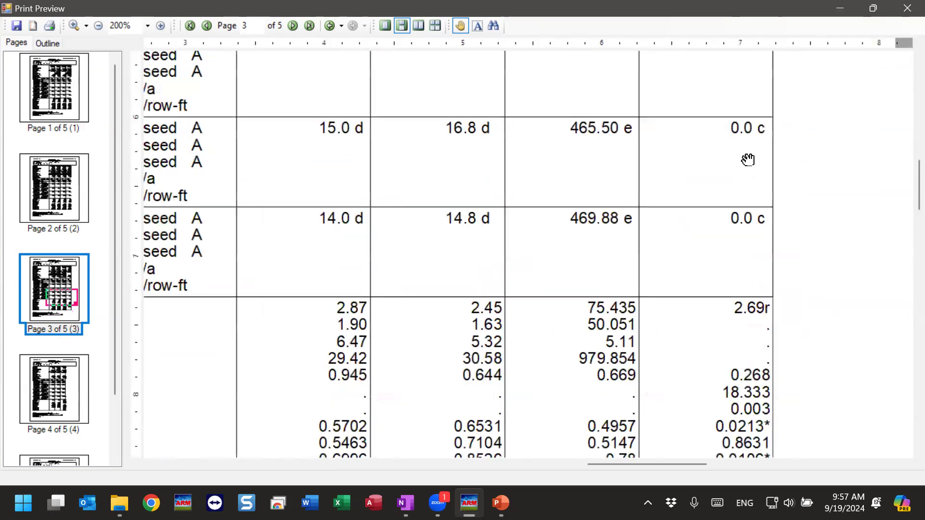
{"action": "scroll", "coordinate": [761, 284], "scroll_direction": "up", "scroll_amount": 2}
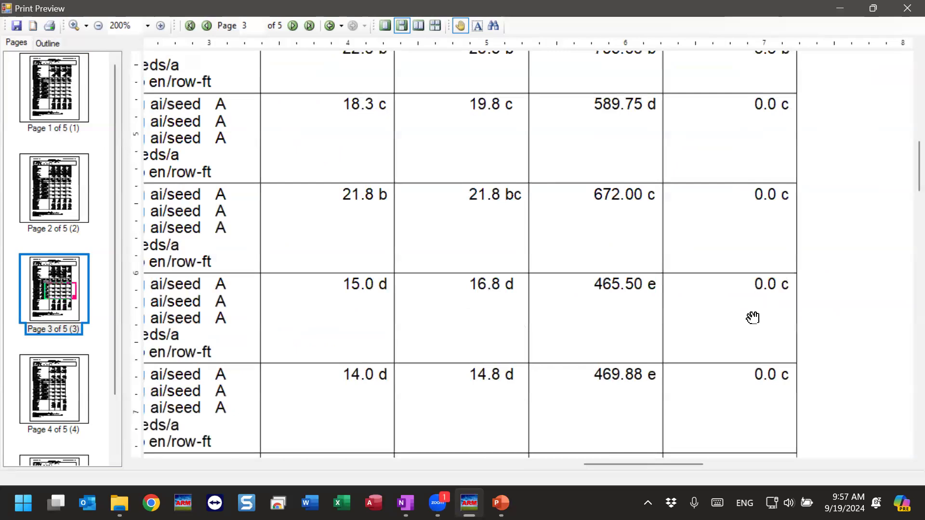
{"action": "scroll", "coordinate": [749, 256], "scroll_direction": "up", "scroll_amount": 3}
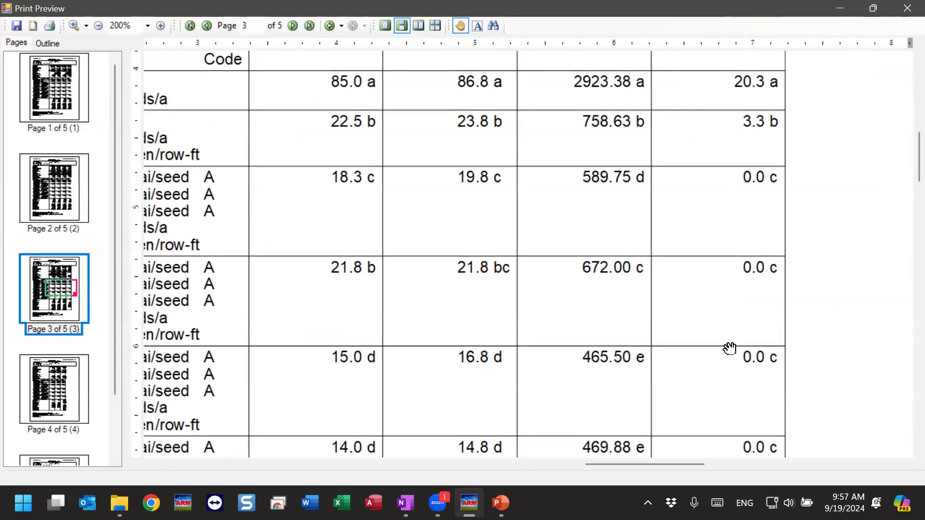
{"action": "scroll", "coordinate": [723, 313], "scroll_direction": "down", "scroll_amount": 3}
{"action": "left_click_drag", "start_coordinate": [725, 218], "coordinate": [756, 297]}
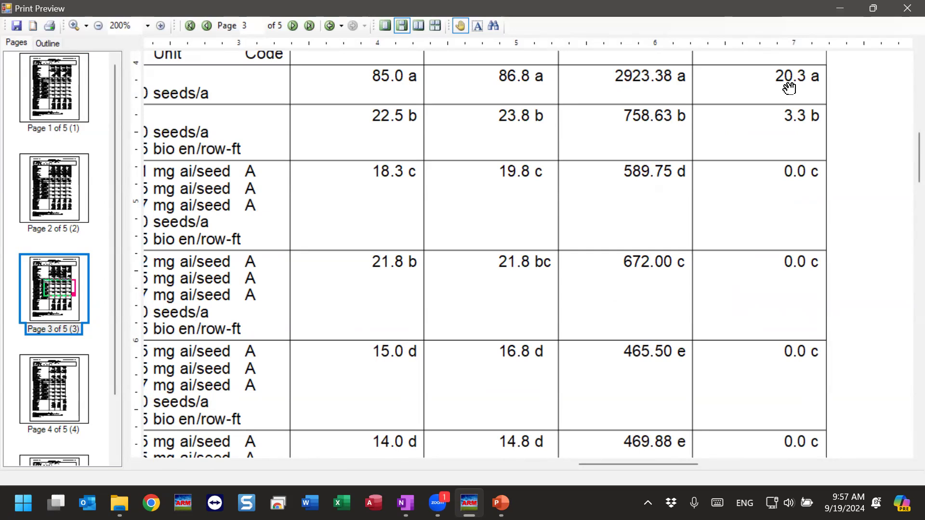
- Check column 12's heading and upper treatment means, close the print preview and return to the report selection
{"action": "scroll", "coordinate": [720, 201], "scroll_direction": "up", "scroll_amount": 3}
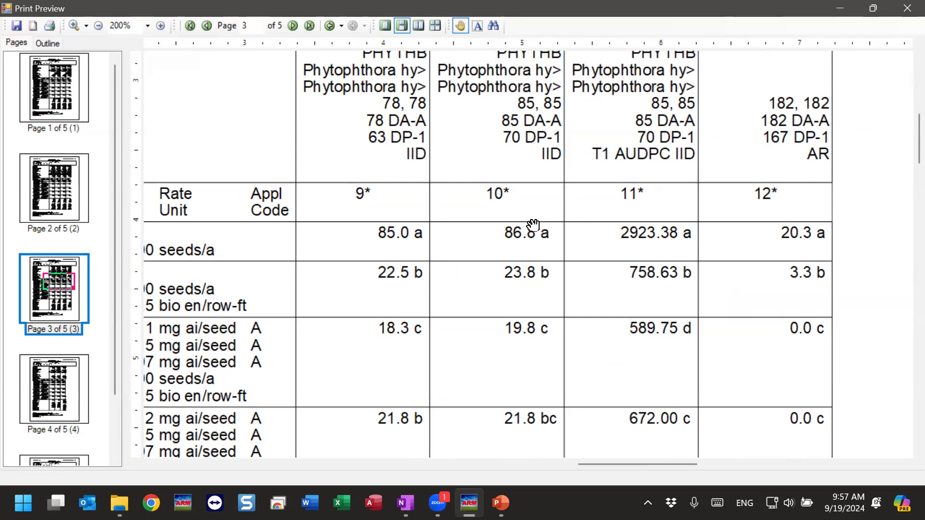
{"action": "left_click", "coordinate": [905, 12]}
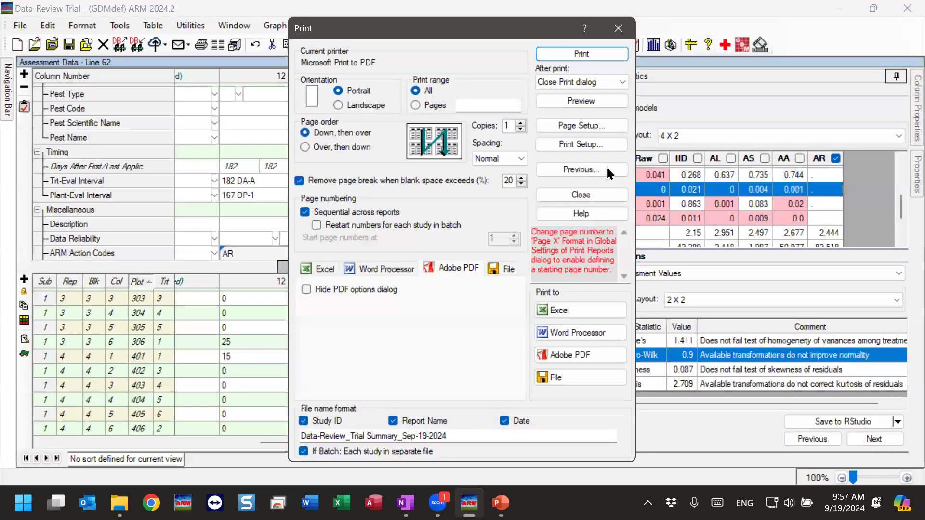
{"action": "left_click", "coordinate": [607, 170]}
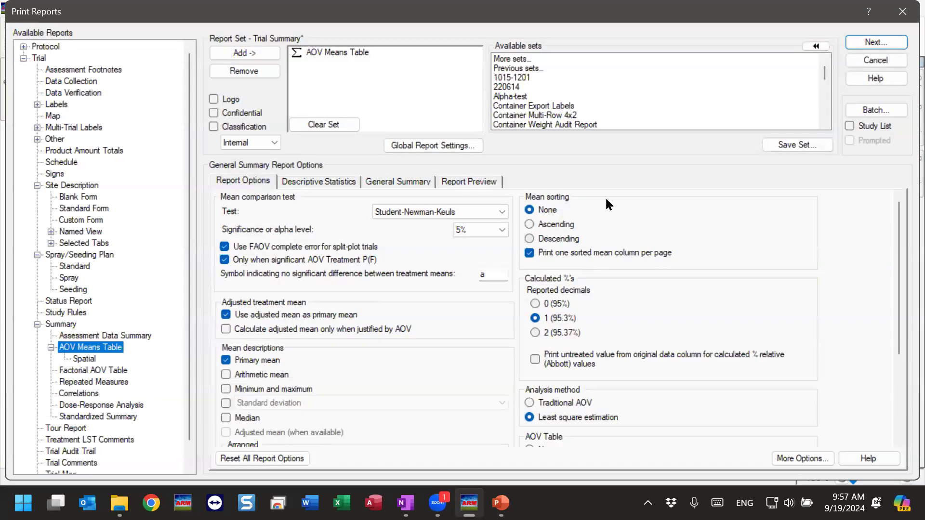
- Try the AOV Means Table without de-transformed means for data correction transforms, restore the option and leave the report setup
{"action": "left_click", "coordinate": [393, 185]}
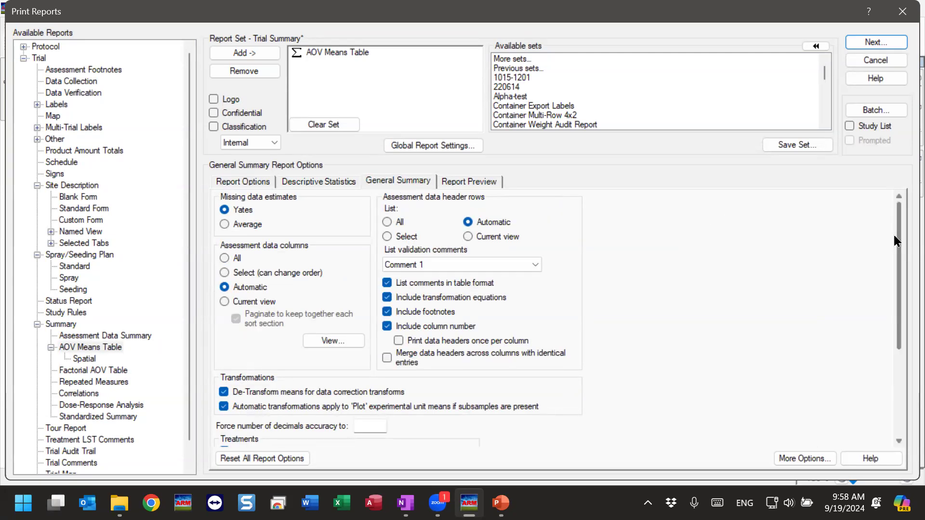
{"action": "left_click_drag", "start_coordinate": [897, 233], "coordinate": [886, 284]}
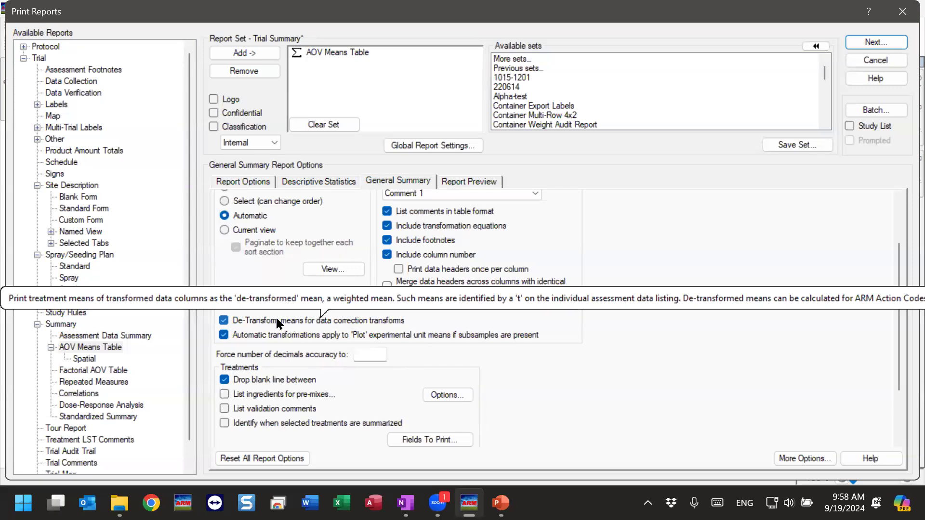
{"action": "left_click", "coordinate": [228, 321]}
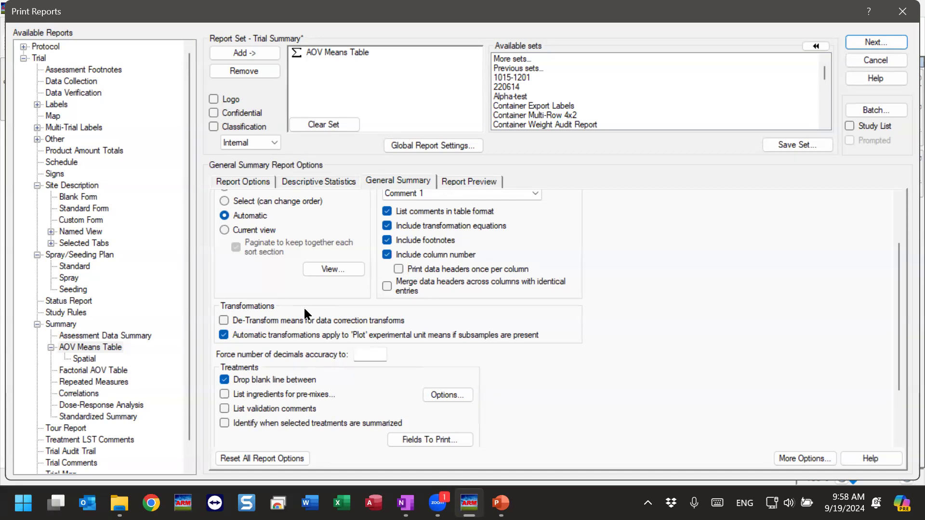
{"action": "left_click", "coordinate": [261, 322]}
{"action": "left_click", "coordinate": [901, 19]}
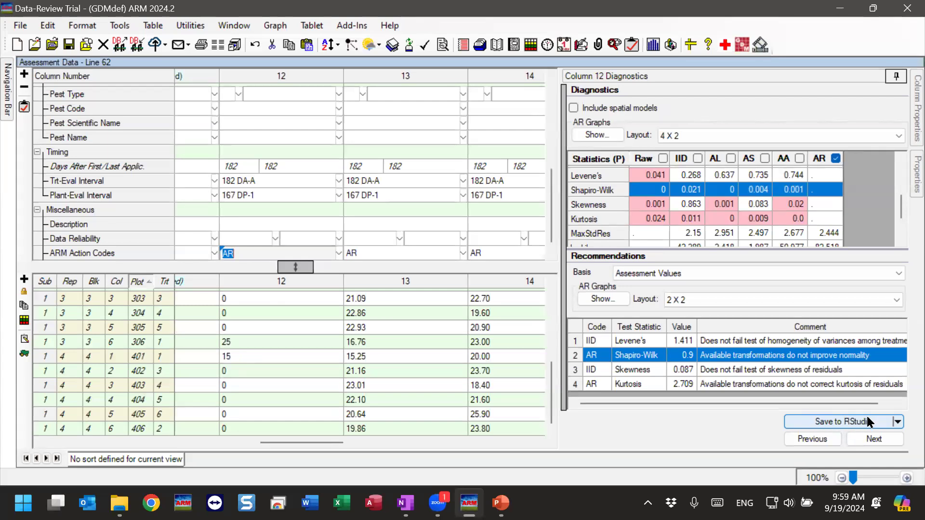
- Check the statistical software formats available for exporting column 12, and try the RStudio export without saving the file
{"action": "left_click", "coordinate": [898, 422]}
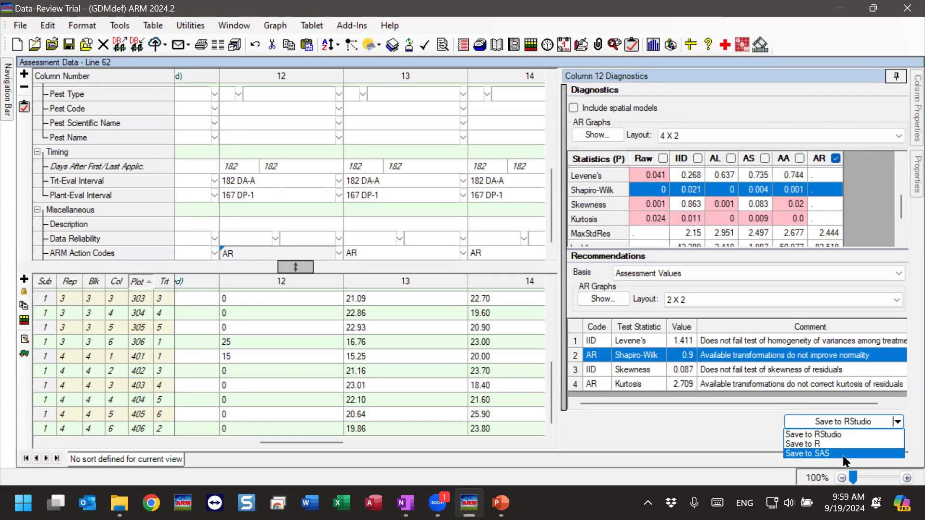
{"action": "left_click", "coordinate": [838, 434]}
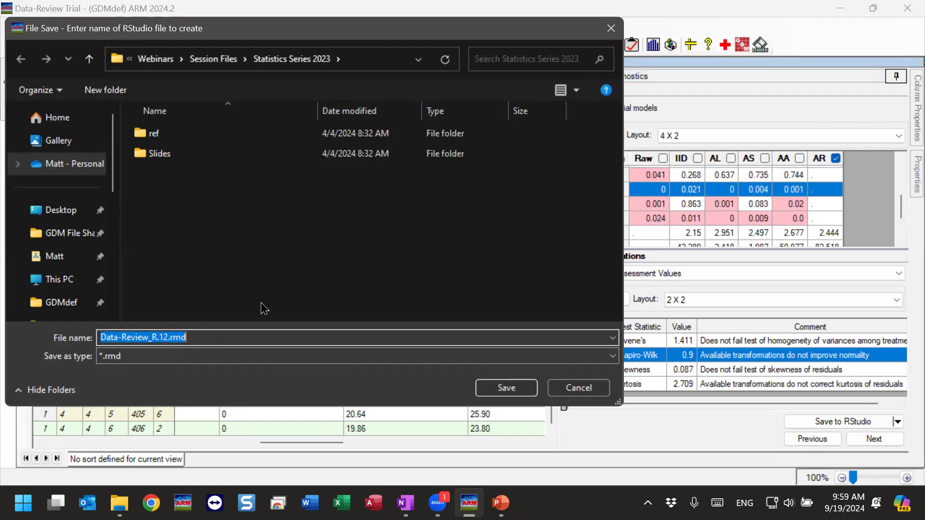
{"action": "left_click", "coordinate": [594, 389]}
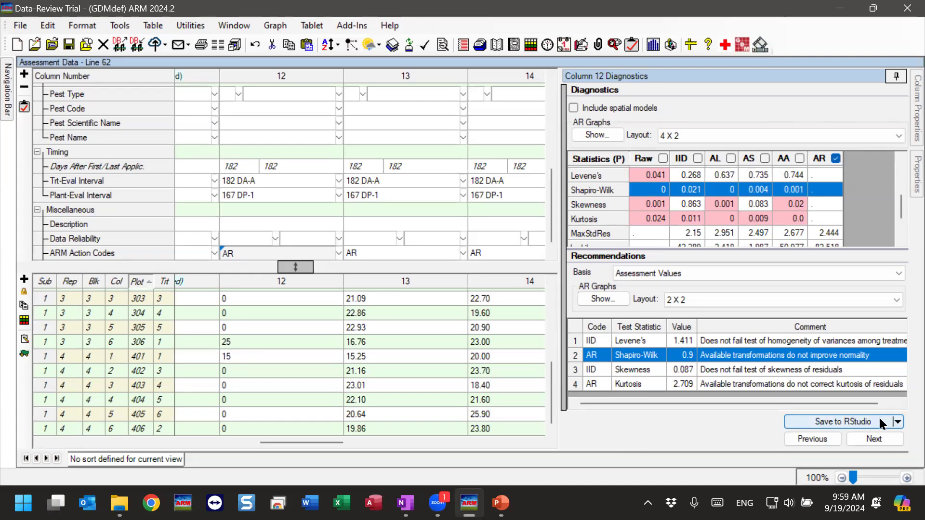
- Check the AOV Means Table's general summary options for applying automatic transformations or treatment exclusions to columns violating AOV assumptions
{"action": "left_click", "coordinate": [202, 47]}
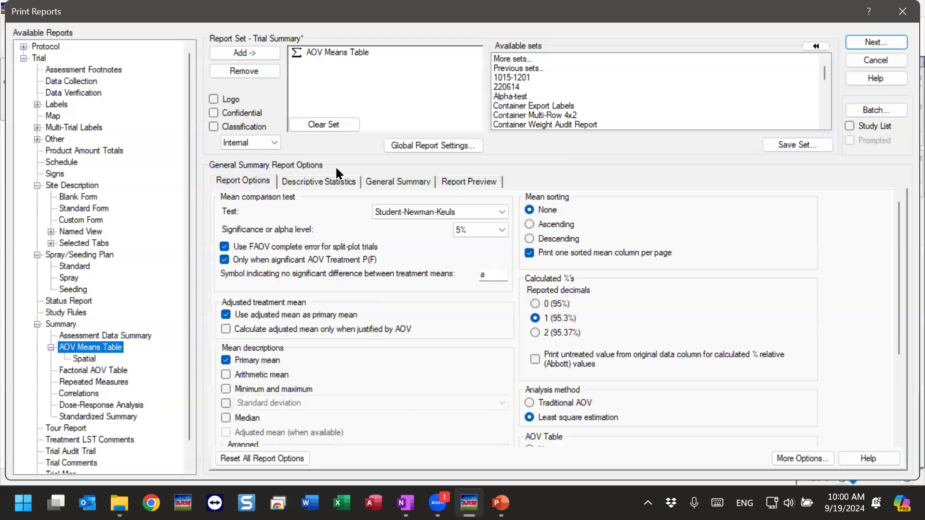
{"action": "left_click", "coordinate": [383, 184]}
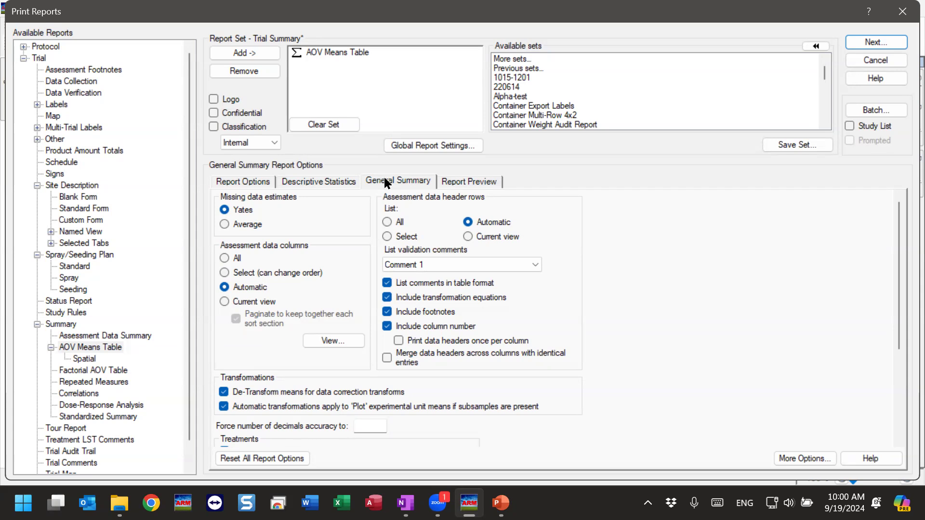
{"action": "left_click", "coordinate": [316, 52]}
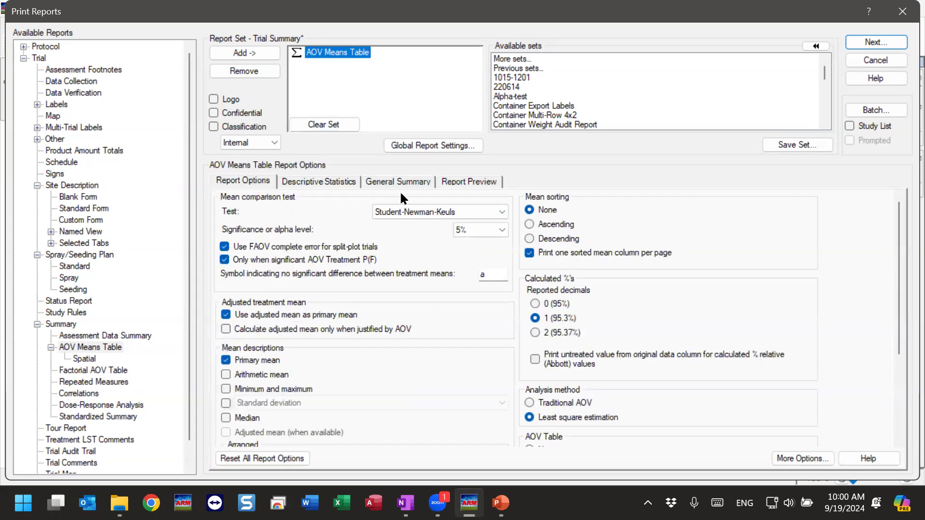
{"action": "left_click", "coordinate": [381, 185]}
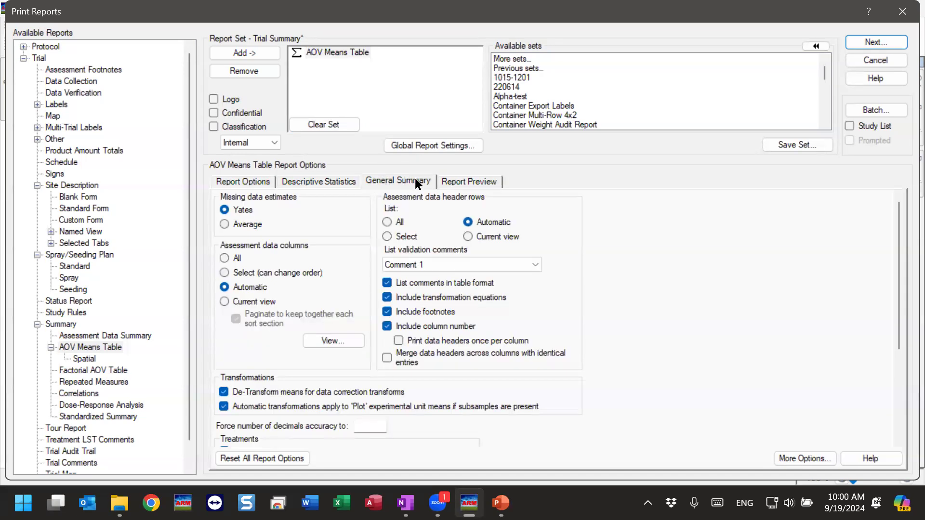
{"action": "left_click_drag", "start_coordinate": [901, 236], "coordinate": [899, 328]}
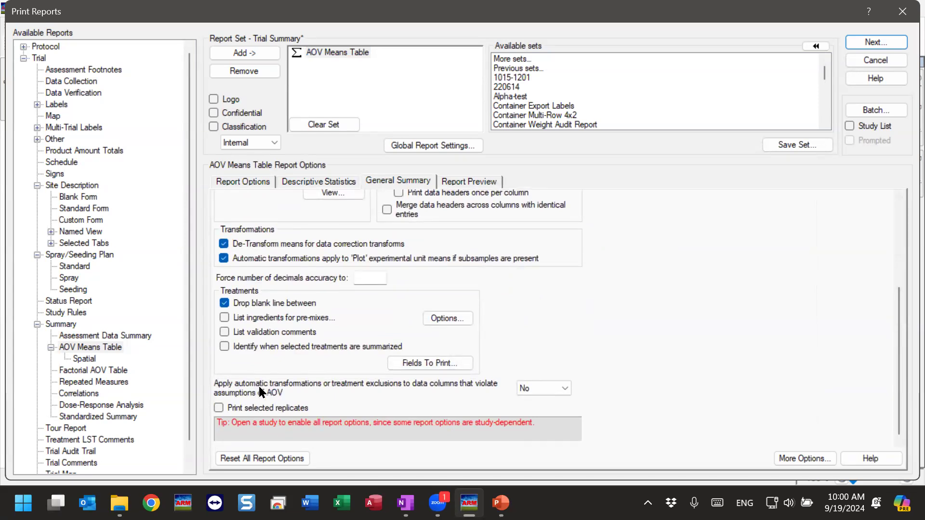
{"action": "mouse_move", "coordinate": [236, 391]}
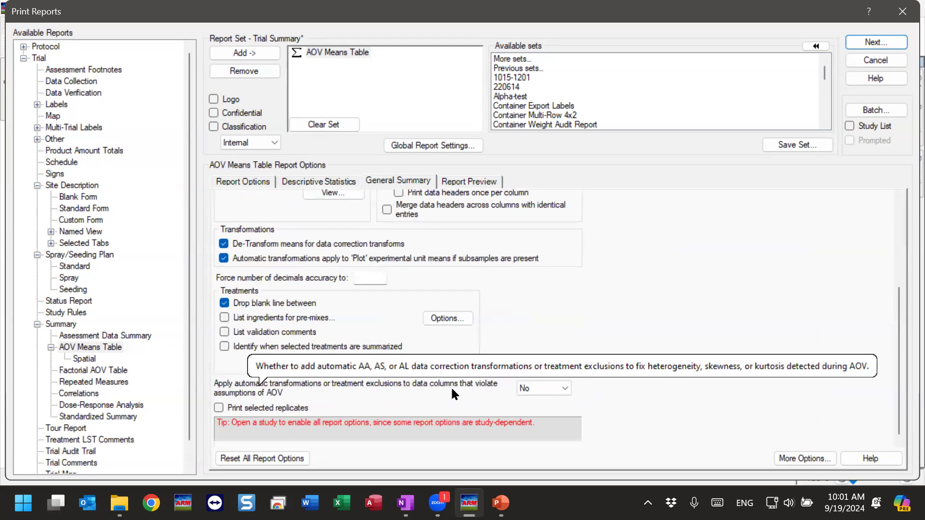
- Try the Prompt option for automatic transformations or treatment exclusions, set it back to No and close the report setup
{"action": "left_click", "coordinate": [563, 389]}
{"action": "left_click", "coordinate": [531, 402]}
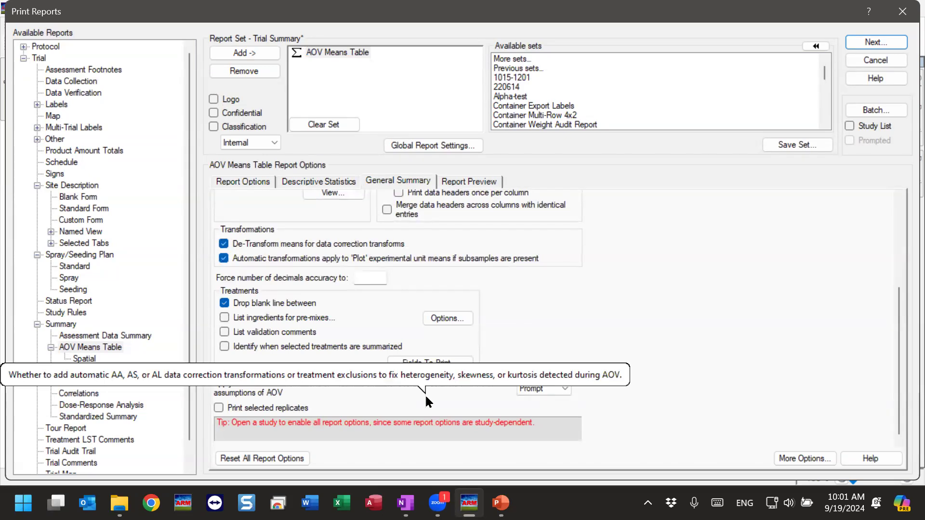
{"action": "left_click", "coordinate": [563, 388]}
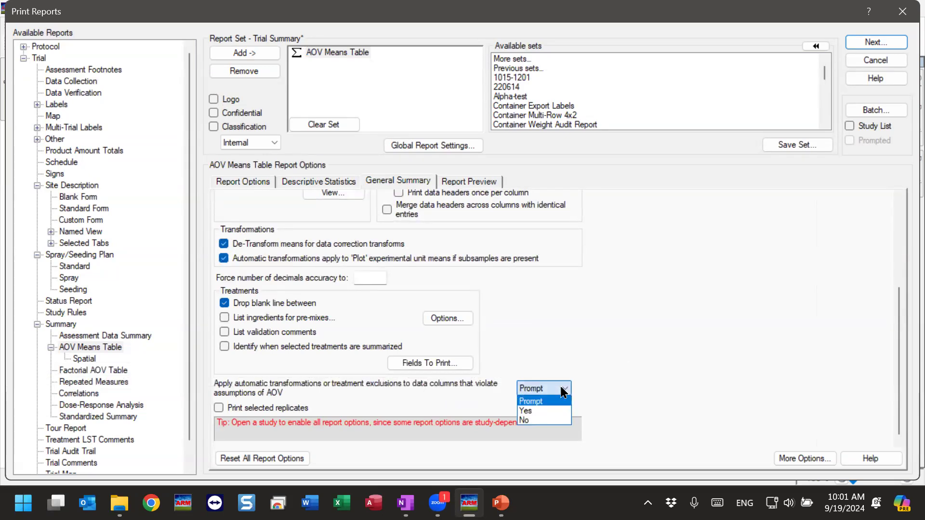
{"action": "left_click", "coordinate": [534, 421]}
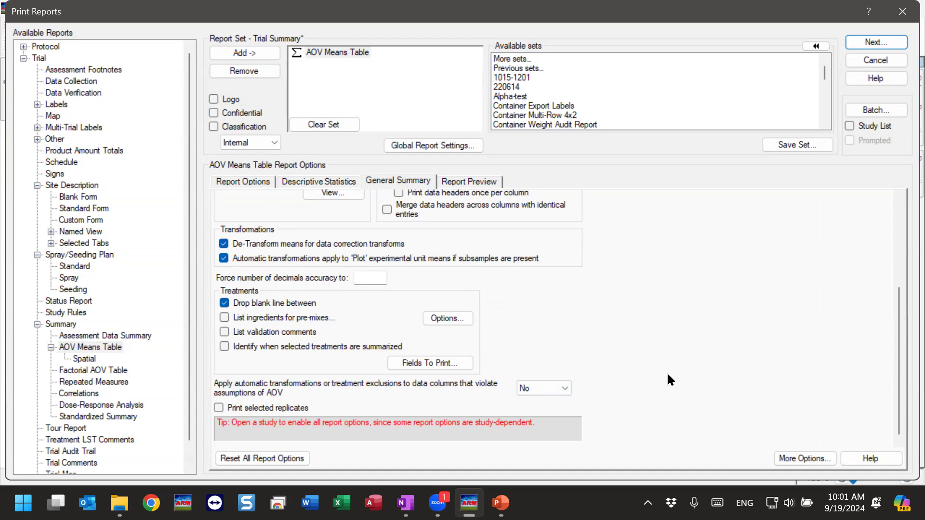
{"action": "mouse_move", "coordinate": [395, 384]}
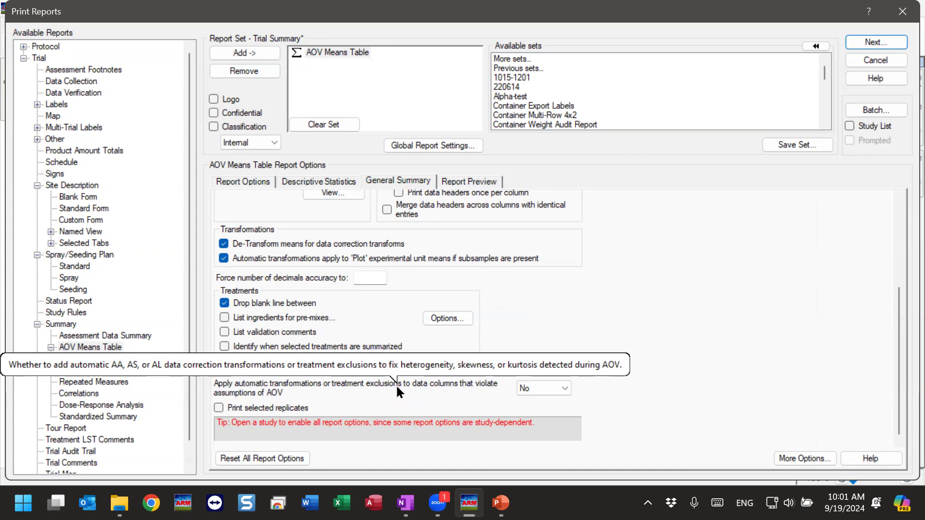
{"action": "left_click", "coordinate": [902, 12]}
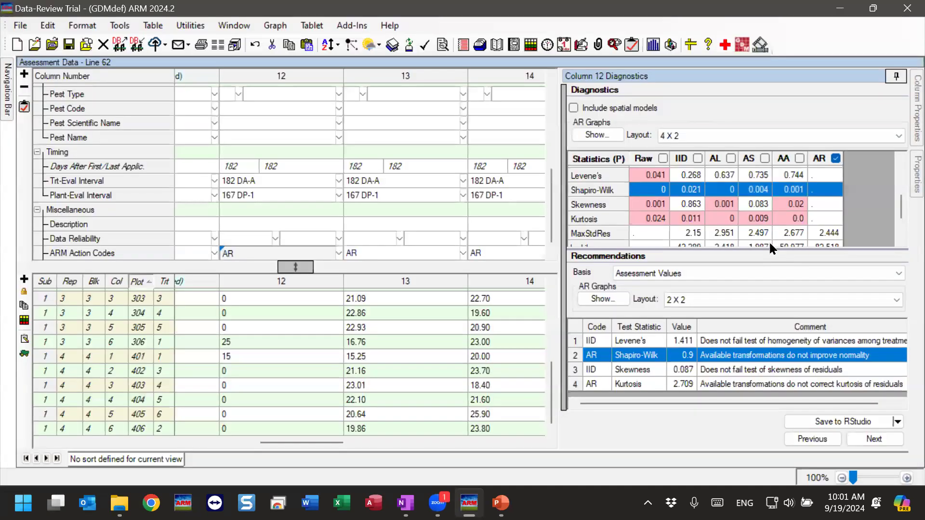